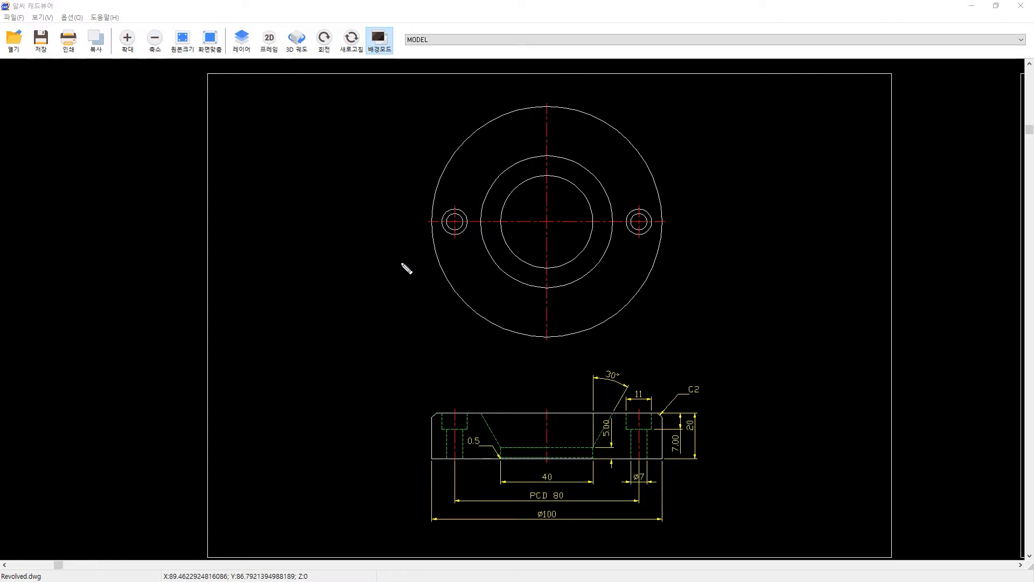
left_click_drag(383, 279, 420, 284)
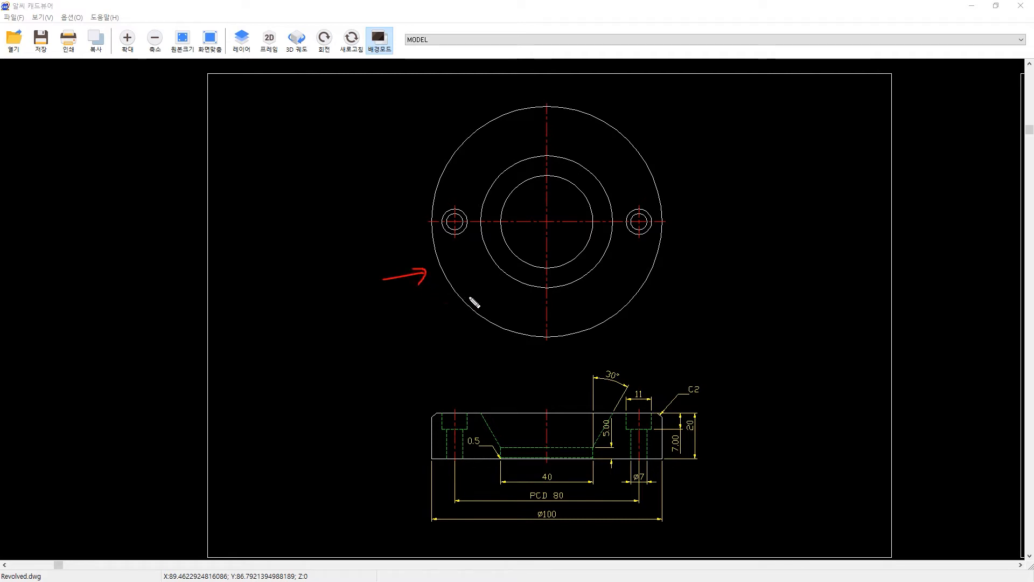
mouse_move(681, 284)
left_mouse_down()
mouse_move(653, 279)
mouse_move(661, 296)
left_mouse_up()
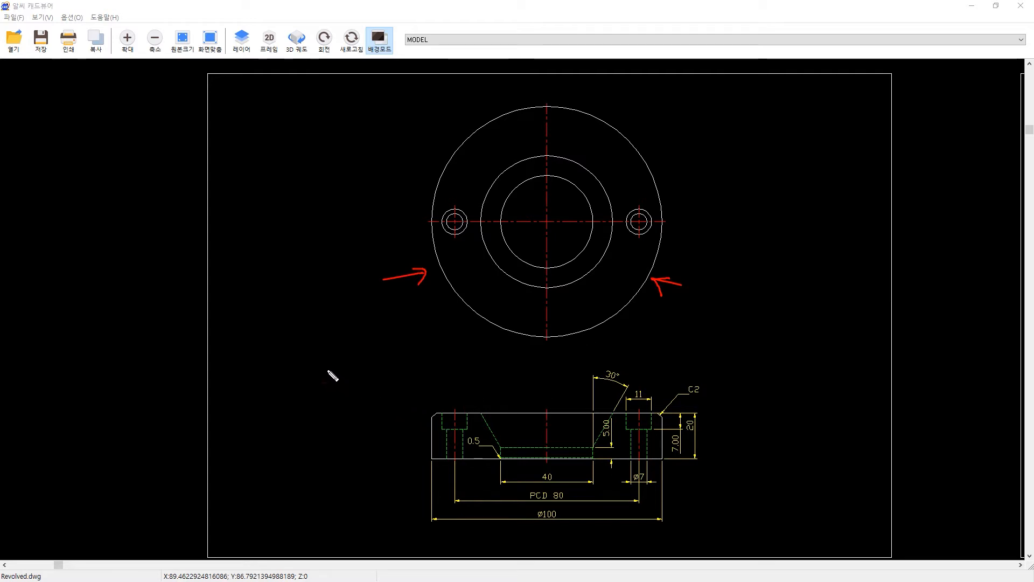
mouse_move(328, 371)
left_mouse_down()
mouse_move(339, 388)
mouse_move(369, 383)
mouse_move(418, 409)
left_mouse_up()
left_click_drag(412, 396, 409, 416)
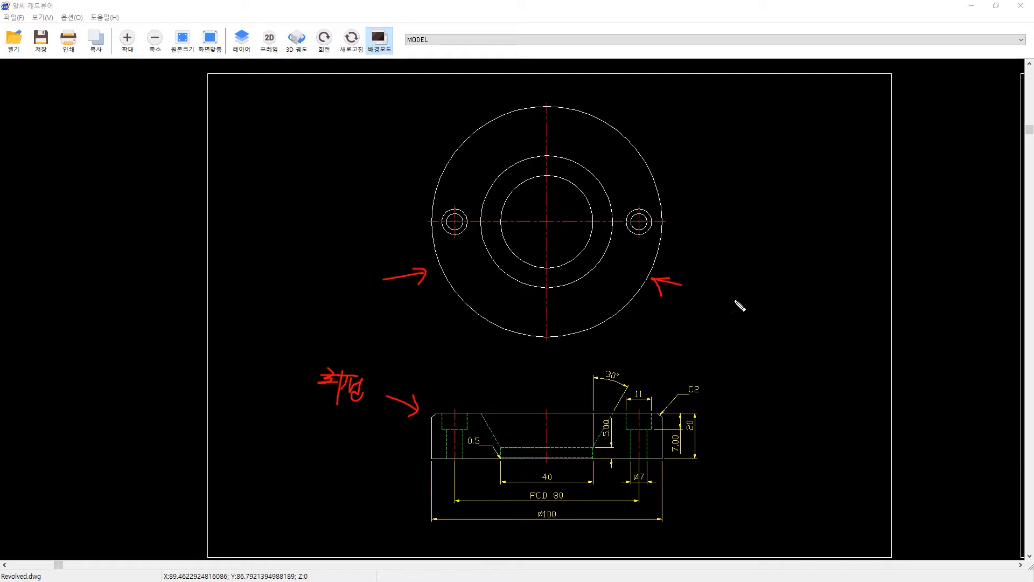
mouse_move(741, 304)
left_mouse_down()
mouse_move(732, 300)
mouse_move(770, 315)
mouse_move(760, 302)
mouse_move(788, 306)
mouse_move(749, 312)
mouse_move(792, 296)
mouse_move(792, 318)
mouse_move(808, 296)
mouse_move(801, 313)
mouse_move(816, 311)
left_mouse_up()
left_click_drag(710, 337, 707, 349)
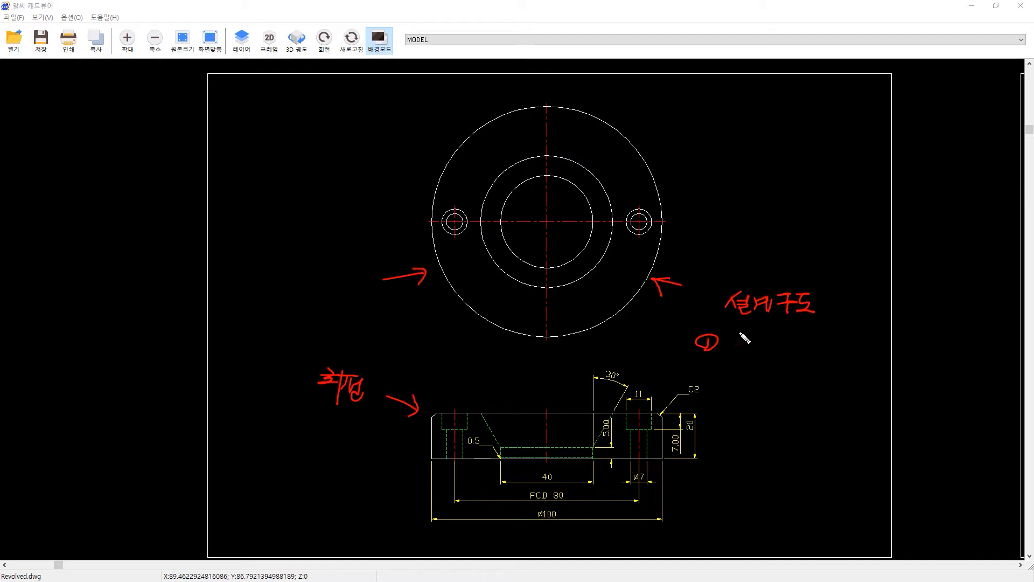
mouse_move(733, 334)
left_mouse_down()
mouse_move(746, 342)
mouse_move(749, 330)
mouse_move(738, 345)
mouse_move(746, 351)
mouse_move(775, 344)
mouse_move(770, 360)
mouse_move(803, 347)
mouse_move(812, 356)
mouse_move(802, 361)
left_mouse_up()
left_click_drag(807, 356, 816, 361)
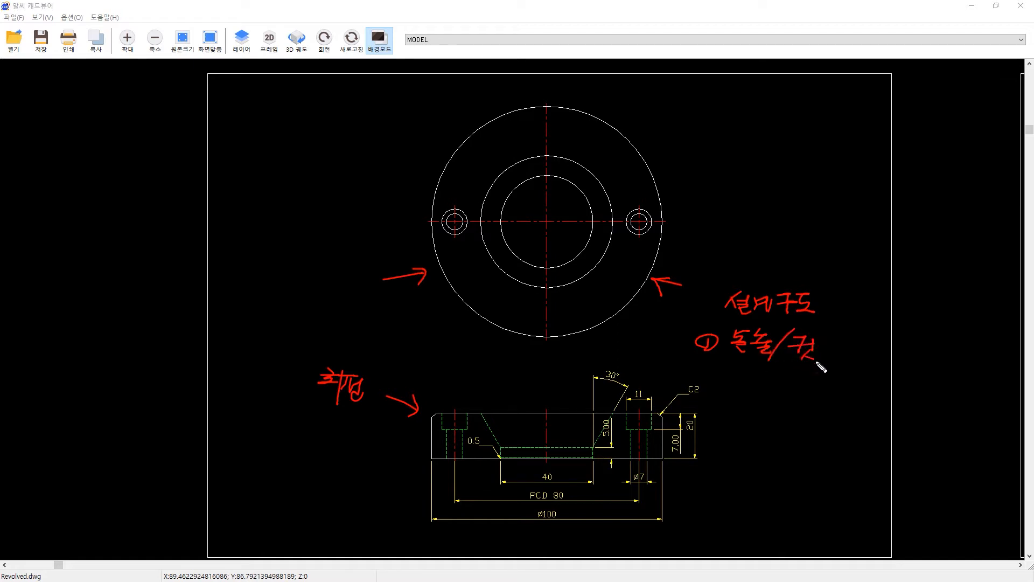
mouse_move(737, 366)
left_mouse_down()
mouse_move(763, 389)
mouse_move(776, 379)
mouse_move(771, 398)
mouse_move(819, 390)
left_mouse_up()
left_click_drag(811, 379, 807, 393)
left_click_drag(811, 388, 823, 393)
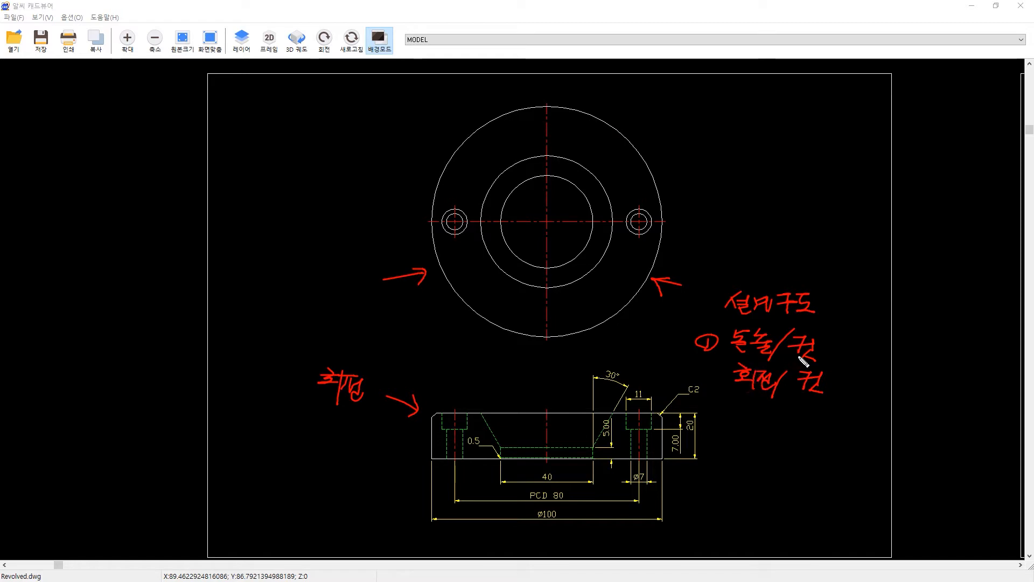
mouse_move(826, 345)
left_mouse_down()
mouse_move(847, 346)
mouse_move(847, 376)
mouse_move(826, 377)
left_mouse_up()
left_click_drag(690, 306, 715, 306)
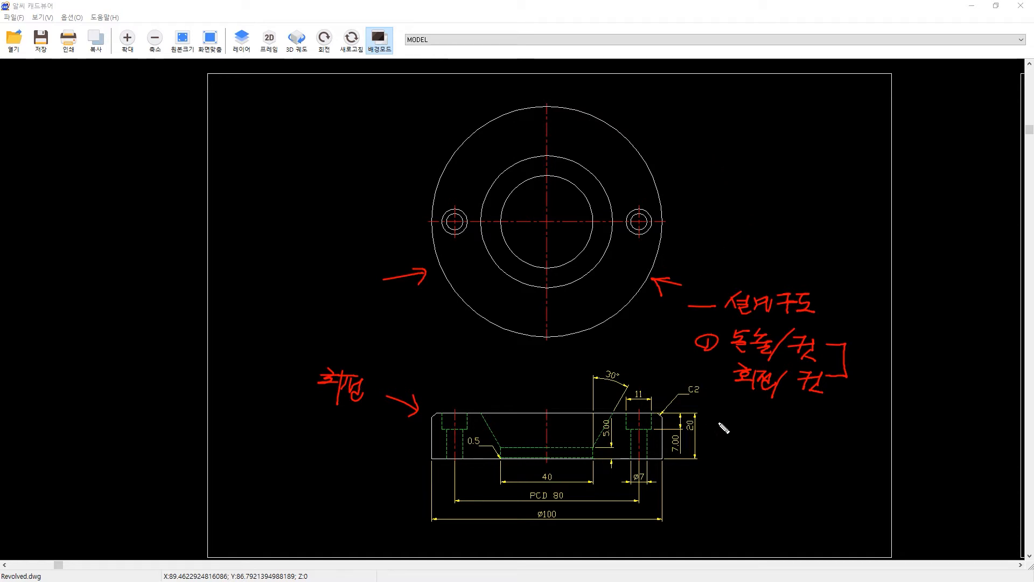
left_click_drag(708, 425, 753, 432)
left_click_drag(750, 421, 757, 441)
left_click_drag(760, 427, 761, 443)
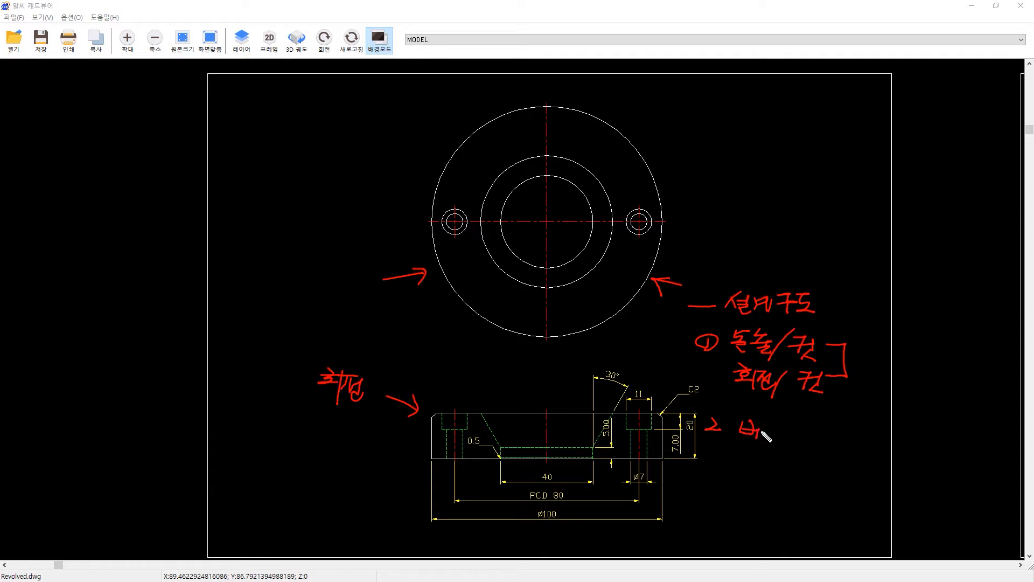
mouse_move(776, 434)
left_mouse_down()
mouse_move(815, 427)
mouse_move(816, 440)
left_mouse_up()
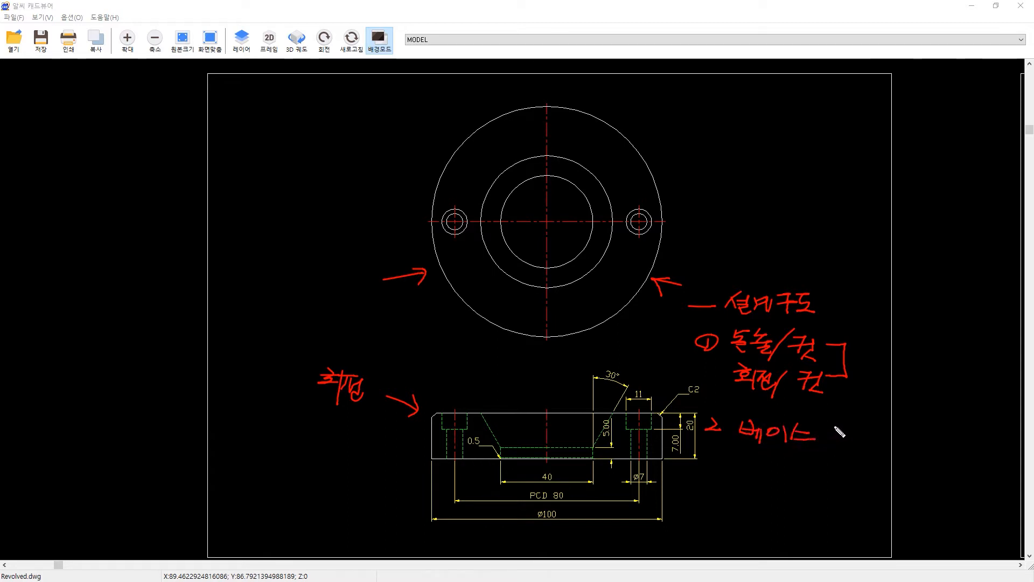
left_click_drag(712, 437, 722, 440)
mouse_move(839, 425)
left_mouse_down()
mouse_move(826, 443)
mouse_move(872, 440)
left_mouse_up()
left_click_drag(868, 430, 875, 434)
left_click_drag(873, 424, 876, 438)
left_click_drag(871, 438, 872, 438)
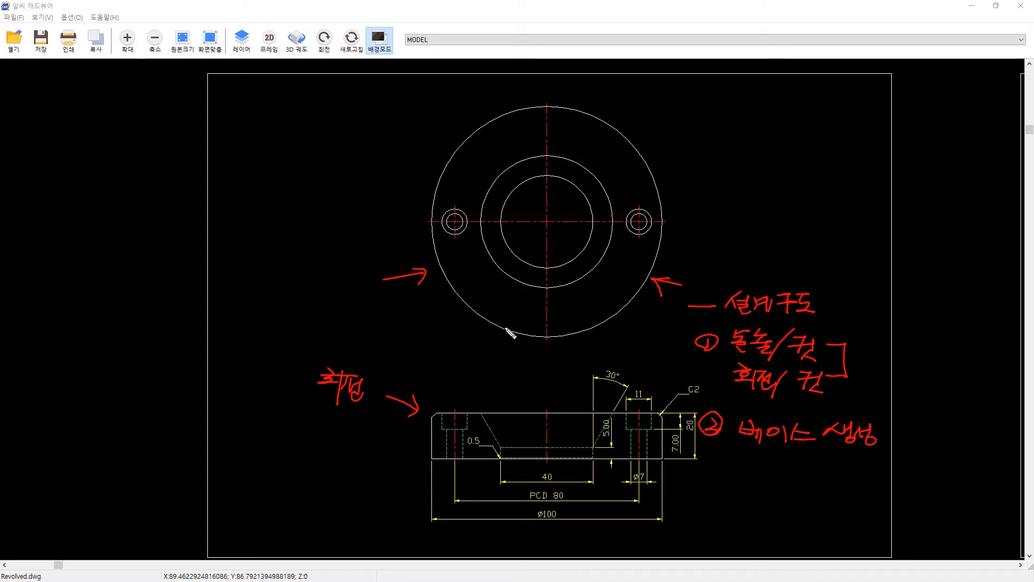
mouse_move(458, 344)
left_mouse_down()
mouse_move(487, 318)
mouse_move(487, 330)
left_mouse_up()
mouse_move(412, 421)
left_mouse_down()
mouse_move(406, 458)
mouse_move(418, 458)
left_mouse_up()
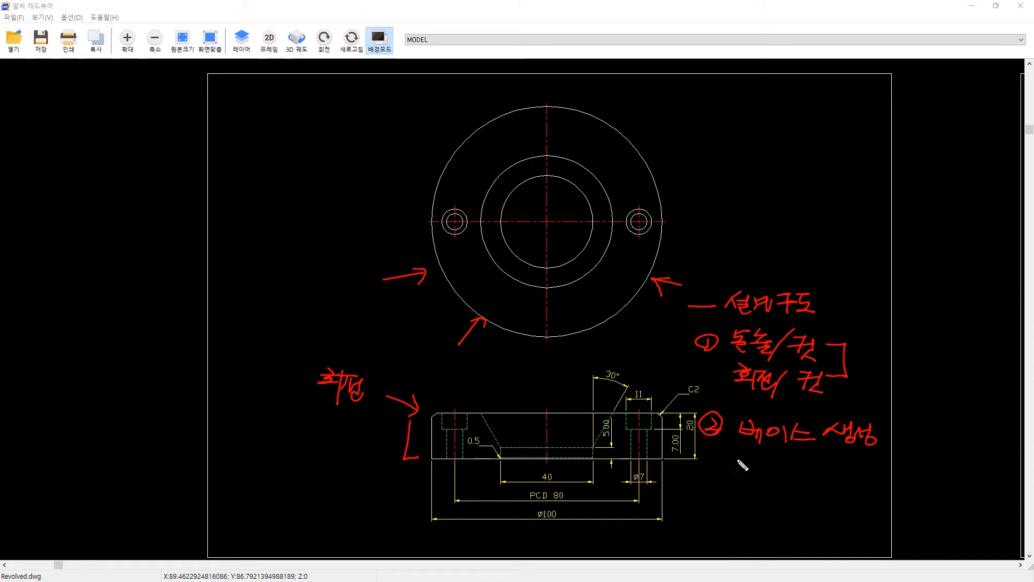
mouse_move(740, 462)
left_mouse_down()
mouse_move(758, 474)
mouse_move(744, 476)
mouse_move(742, 464)
mouse_move(768, 459)
mouse_move(779, 480)
mouse_move(787, 475)
left_mouse_up()
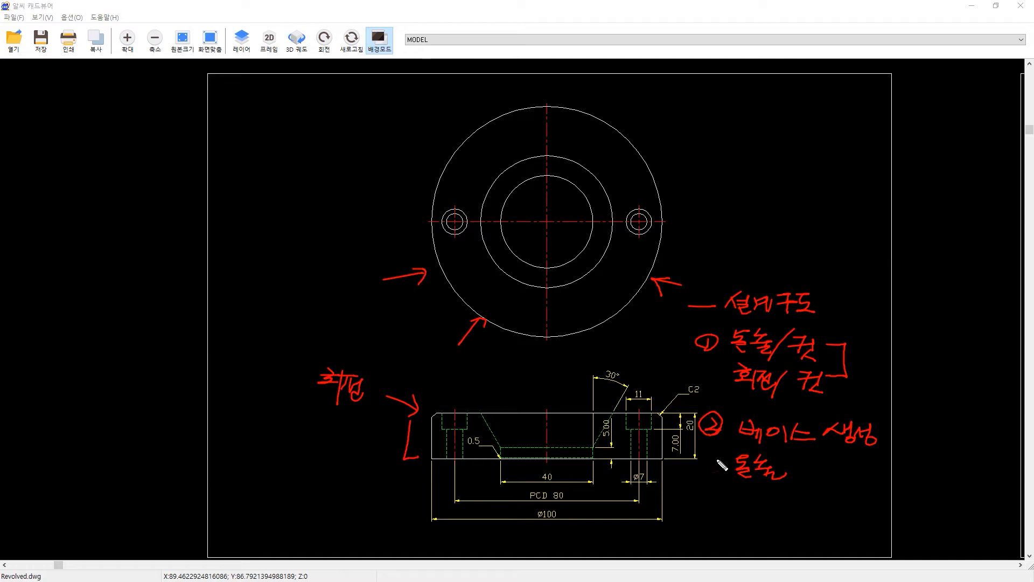
mouse_move(720, 478)
left_mouse_down()
mouse_move(720, 452)
mouse_move(808, 459)
mouse_move(806, 481)
mouse_move(729, 481)
left_mouse_up()
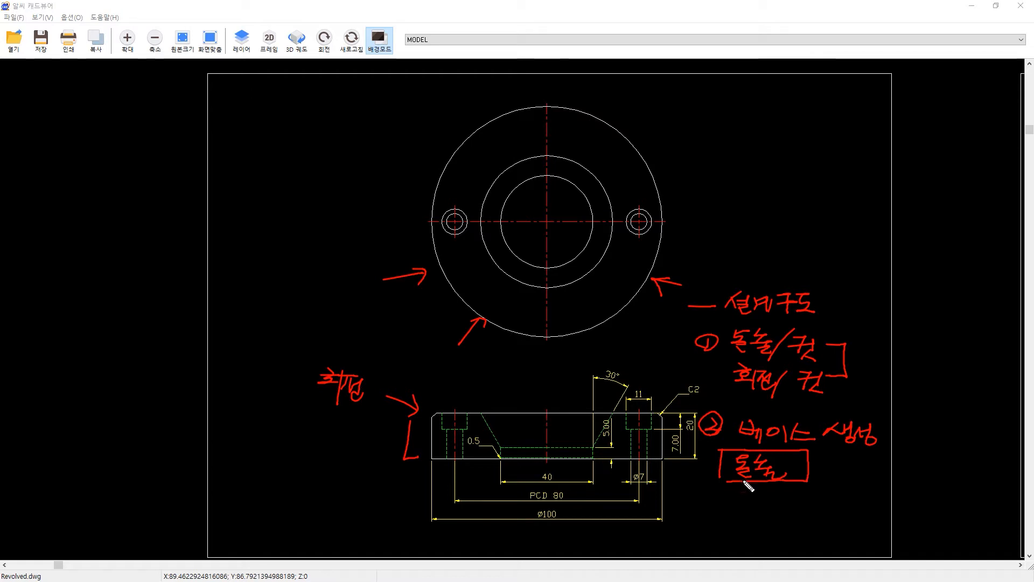
key("Escape")
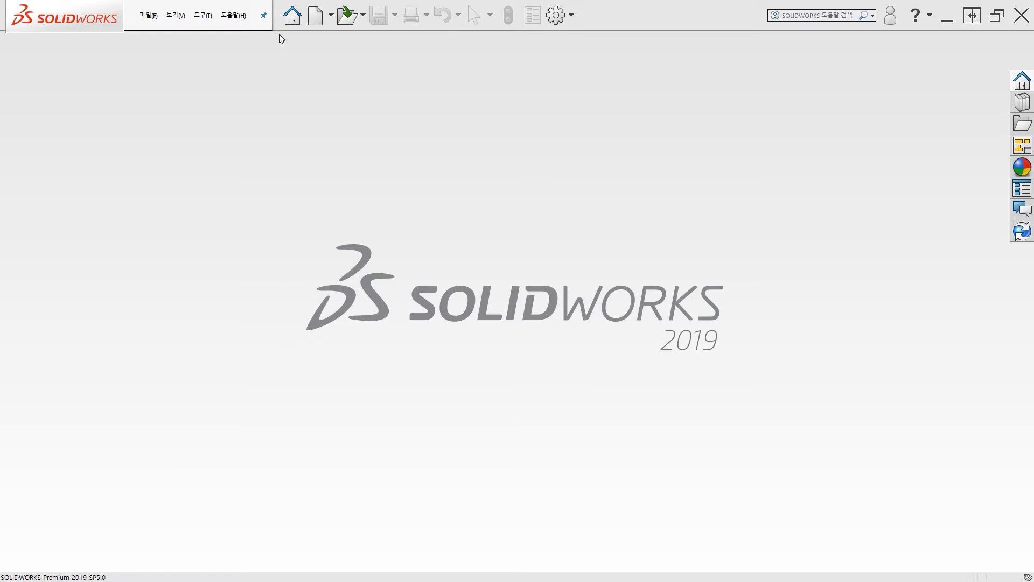
- Create a new part document from the 샘플템플릿 template
left_click(316, 16)
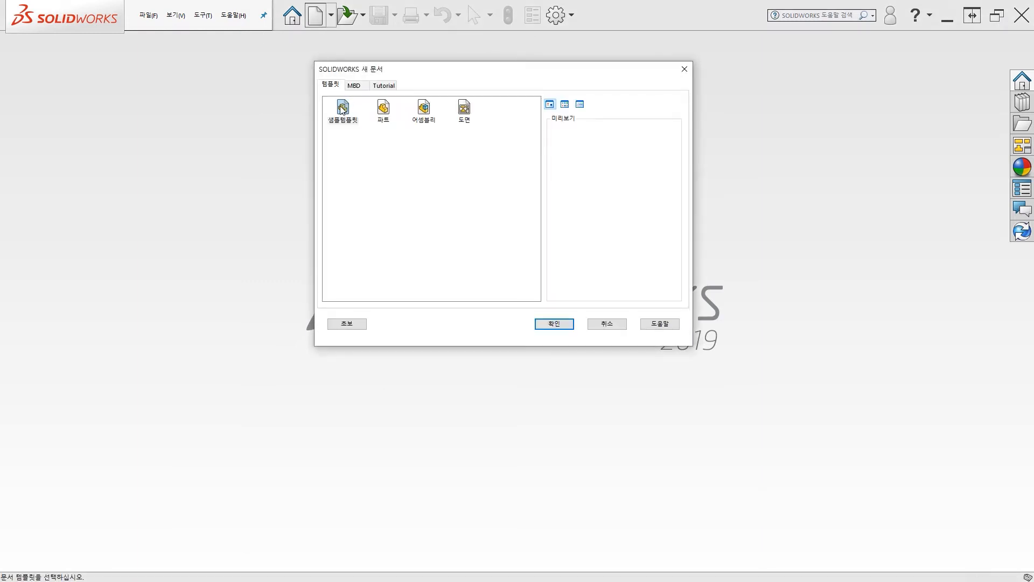
left_click(342, 110)
left_click(554, 323)
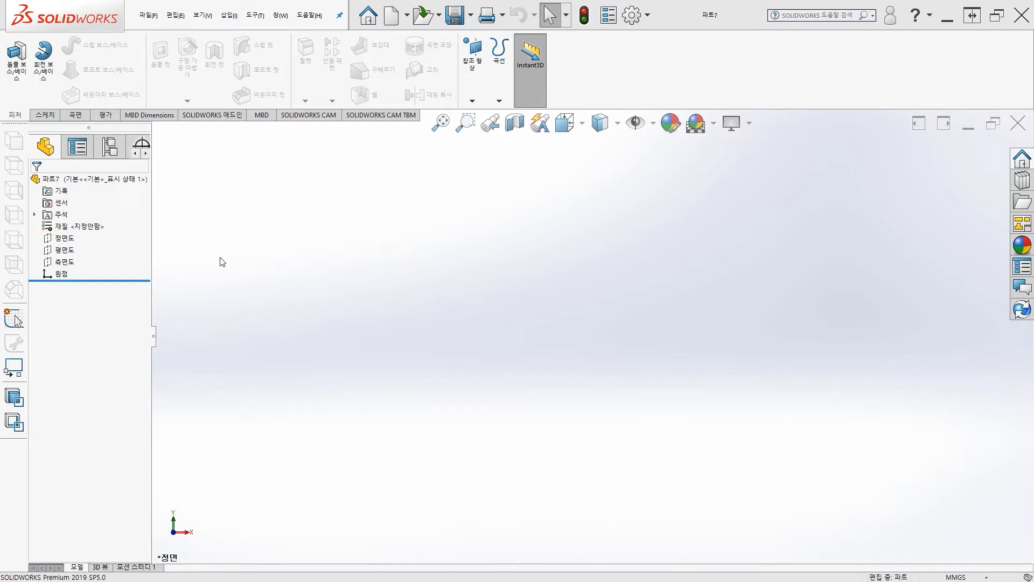
- Sketch a circle with a radius of about 34 mm centred on the origin of the 평면도 (Top) plane
left_click(66, 251)
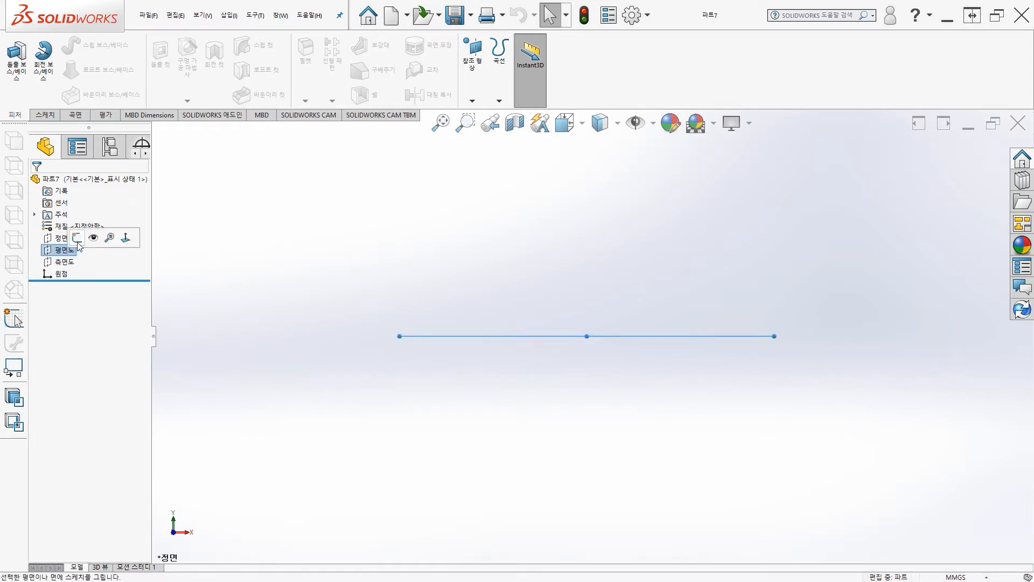
left_click(77, 242)
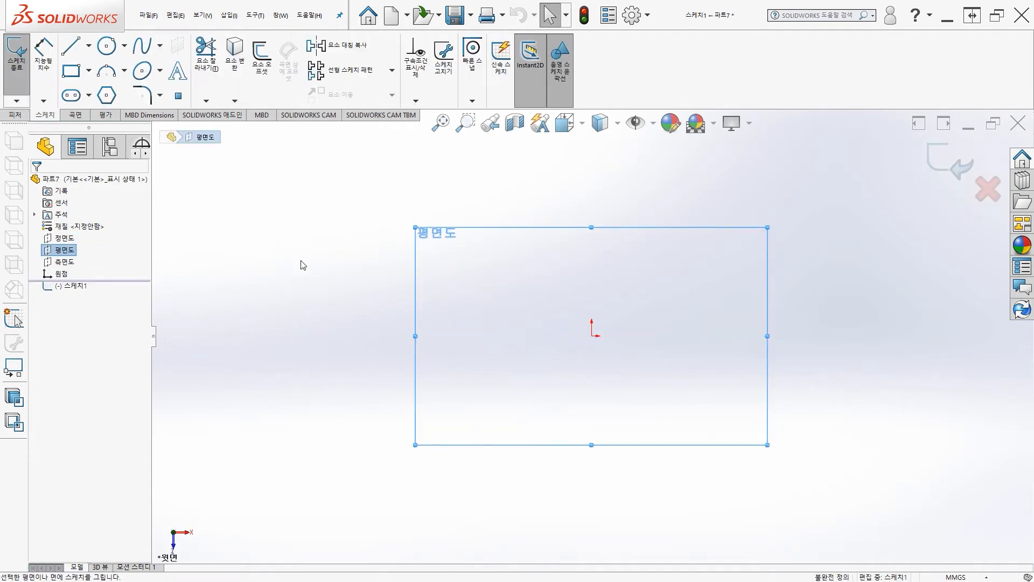
left_click(107, 48)
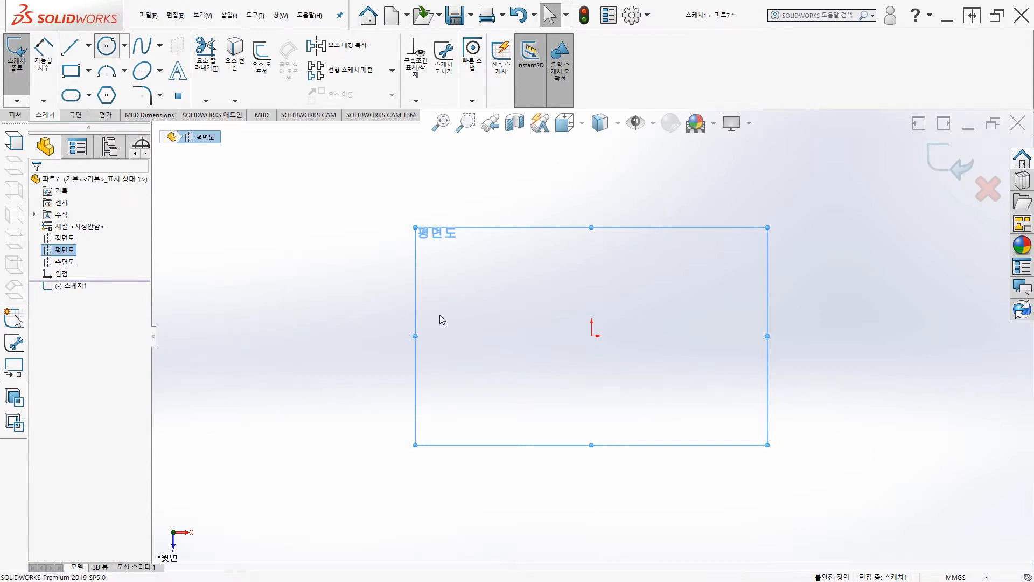
left_click(592, 337)
left_click(536, 300)
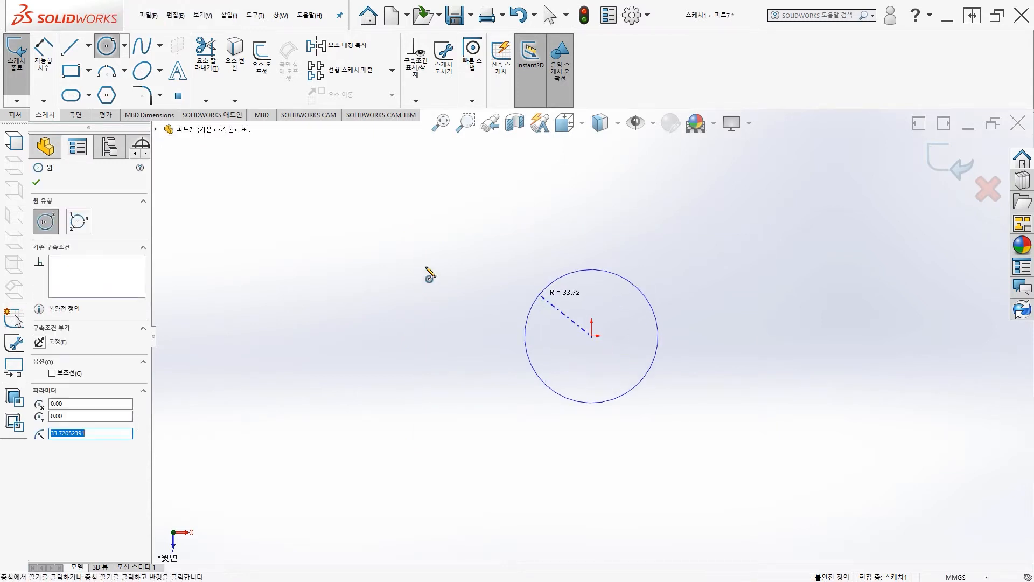
- Dimension the circle's diameter as 100 mm and exit the sketch
left_click(44, 51)
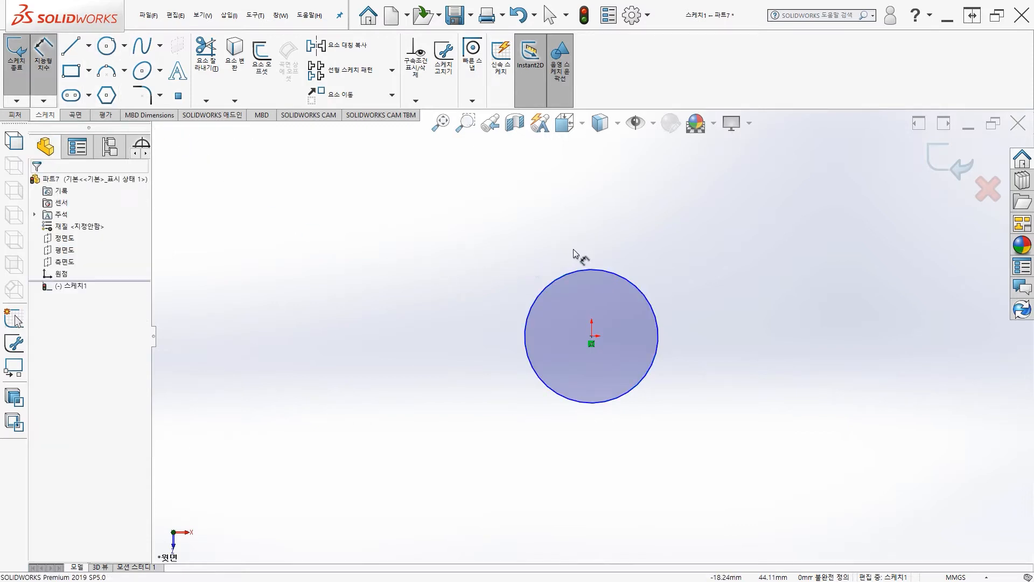
left_click(621, 276)
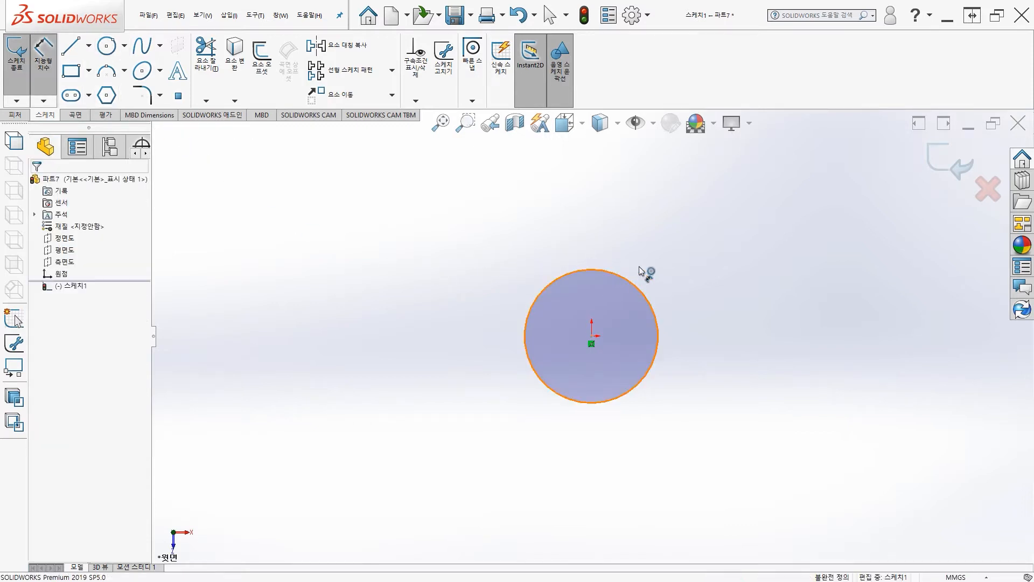
left_click(683, 257)
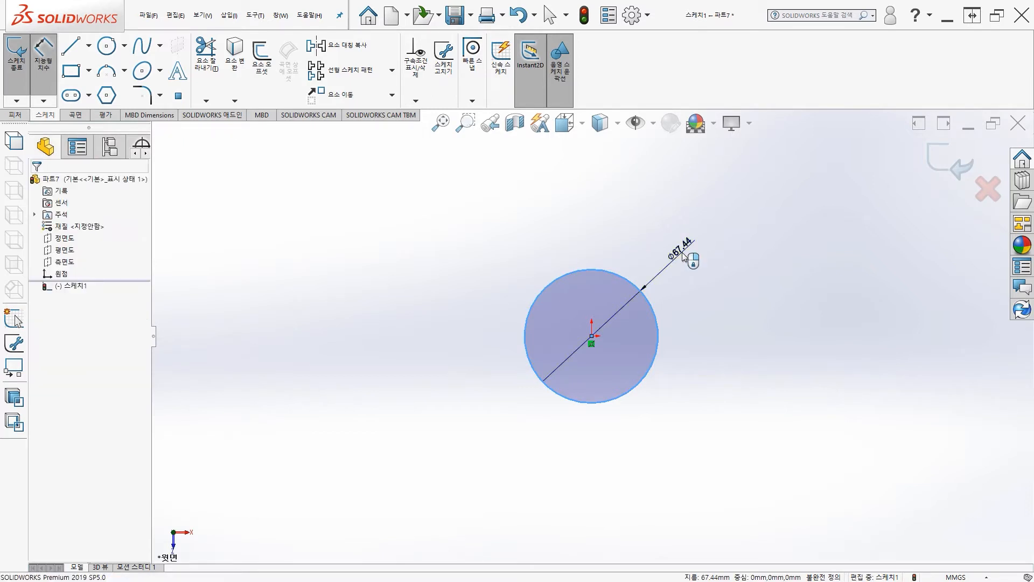
double_click(683, 256)
type("100")
key("Return")
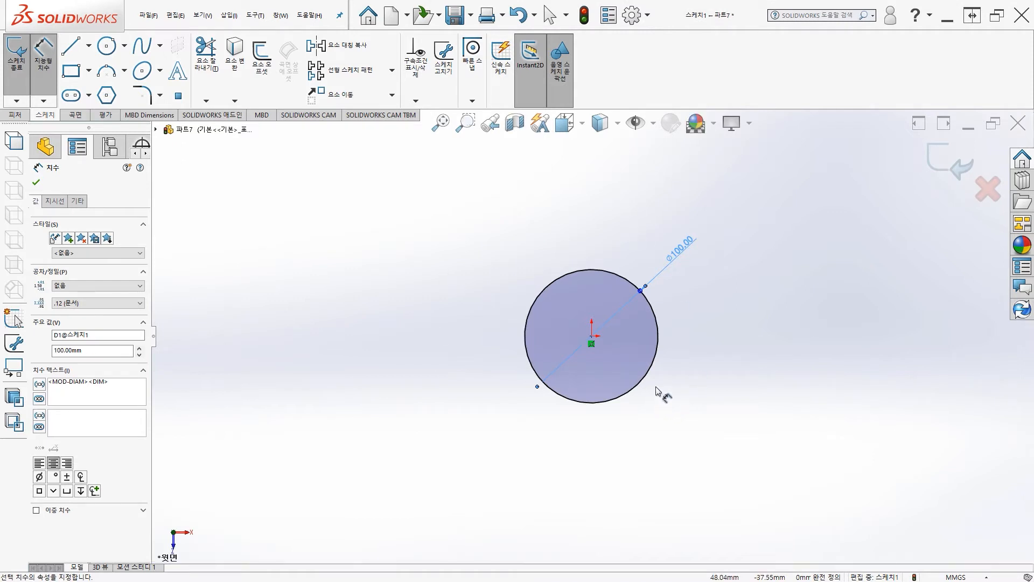
left_click(22, 65)
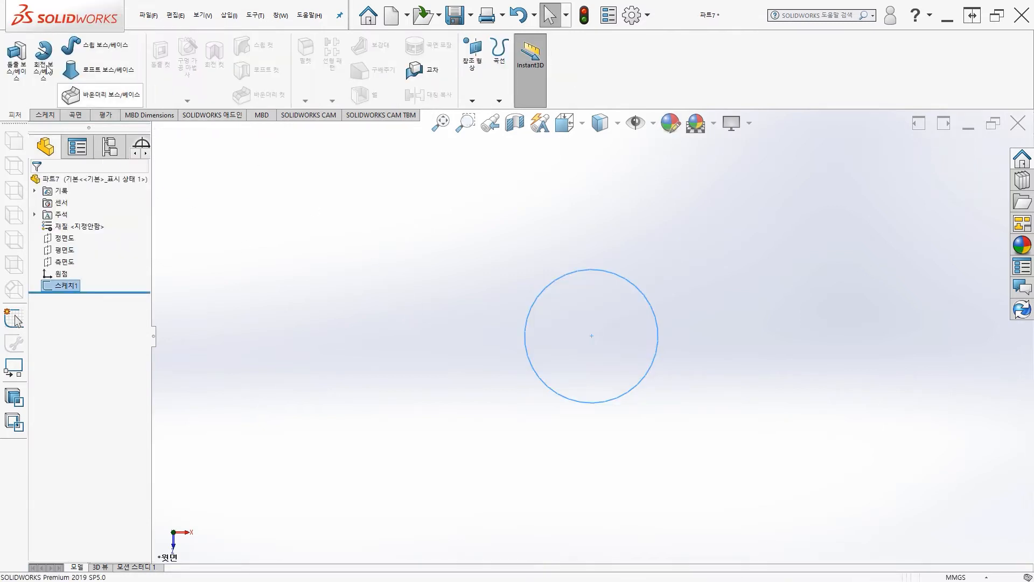
- Extrude the circle sketch as a blind boss 20 mm deep to form the disc base
left_click(20, 60)
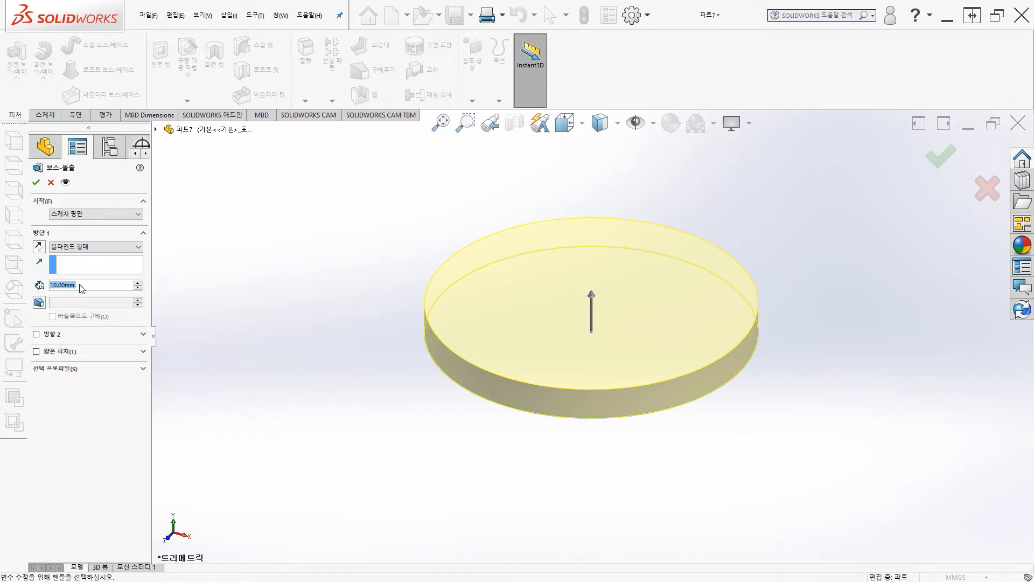
type("20")
key("Return")
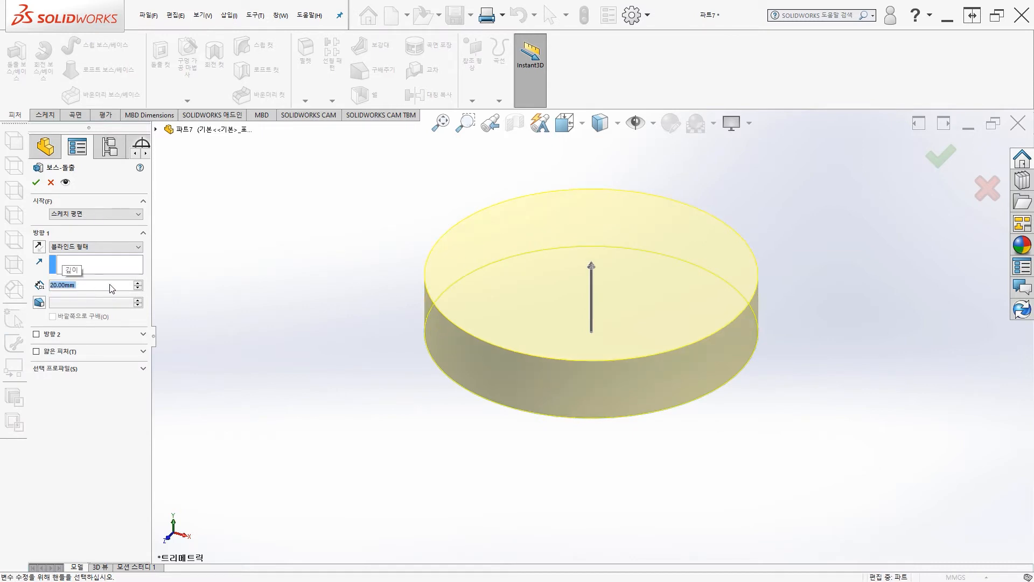
left_click(36, 182)
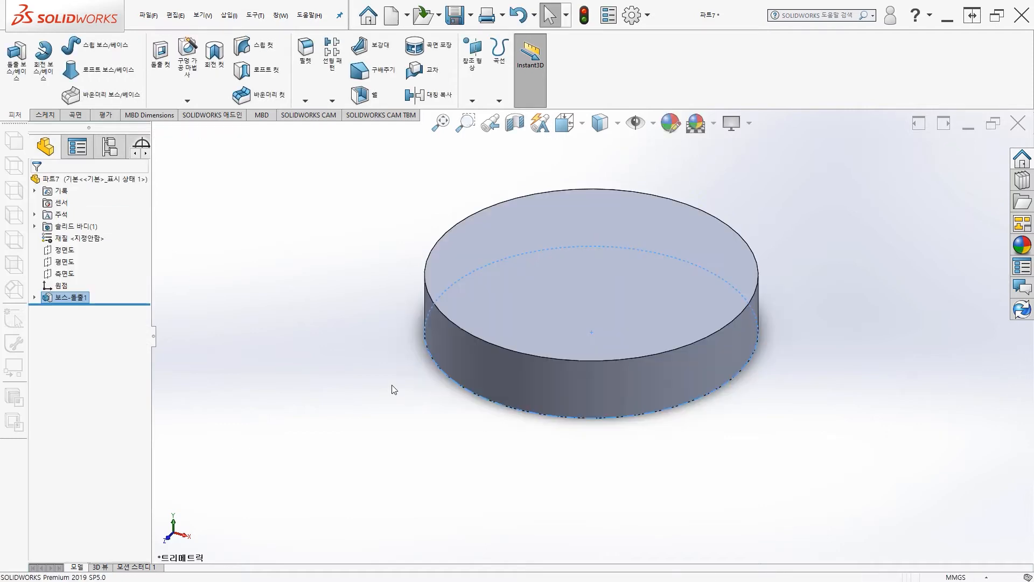
left_click(342, 379)
middle_click_drag(347, 416, 364, 429)
mouse_move(330, 317)
middle_mouse_down()
mouse_move(362, 349)
mouse_move(330, 357)
mouse_move(325, 323)
middle_mouse_up()
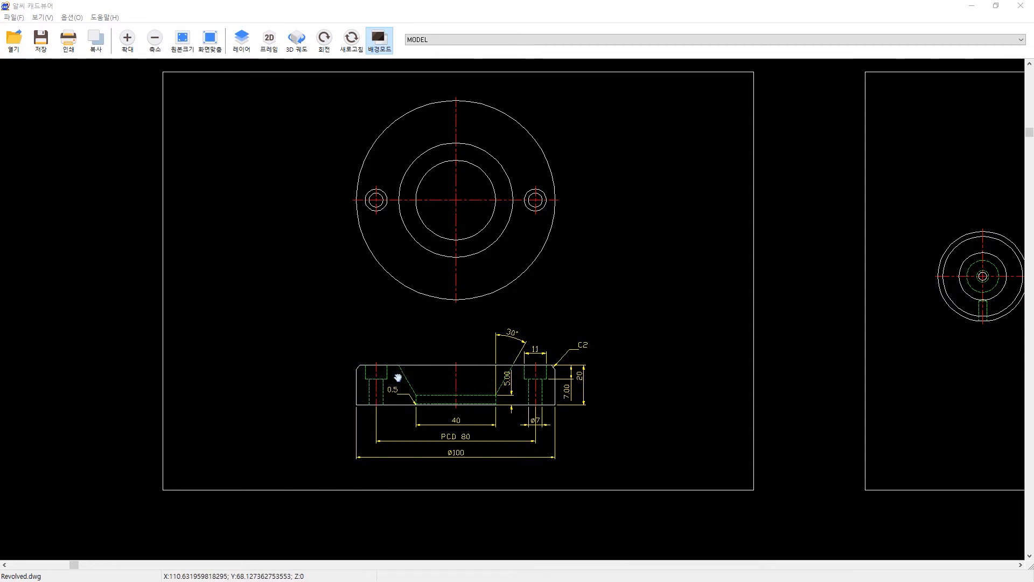
mouse_move(536, 397)
left_mouse_down()
mouse_move(512, 415)
mouse_move(480, 416)
mouse_move(448, 381)
mouse_move(525, 390)
left_mouse_up()
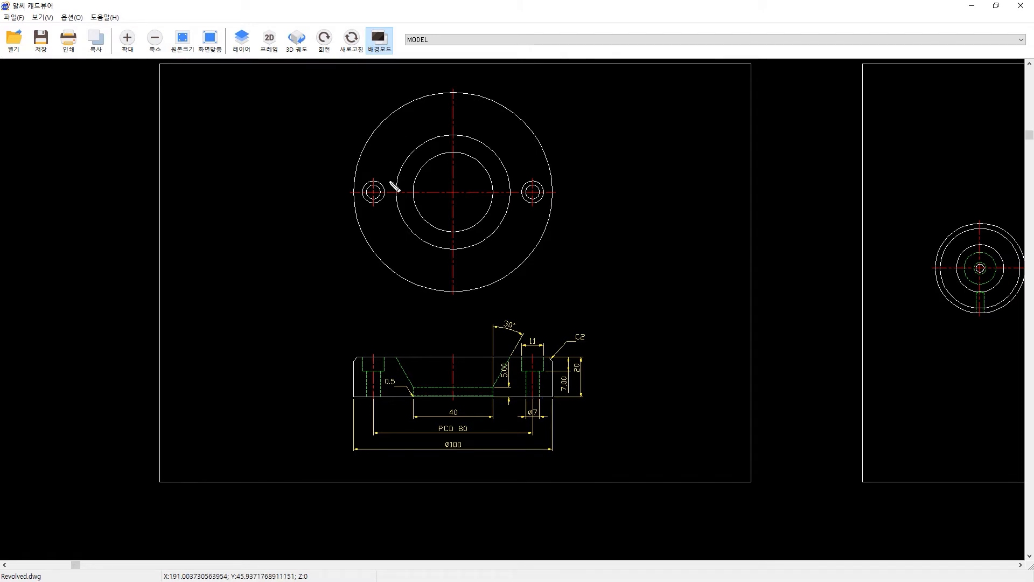
mouse_move(547, 399)
left_mouse_down()
mouse_move(515, 394)
mouse_move(545, 350)
mouse_move(539, 396)
left_mouse_up()
mouse_move(550, 356)
left_mouse_down()
mouse_move(584, 340)
mouse_move(622, 346)
mouse_move(617, 359)
left_mouse_up()
mouse_move(619, 348)
left_mouse_down()
mouse_move(628, 348)
mouse_move(611, 339)
mouse_move(642, 370)
mouse_move(656, 355)
mouse_move(667, 364)
left_mouse_up()
left_click_drag(664, 363, 656, 369)
left_click_drag(660, 367, 668, 372)
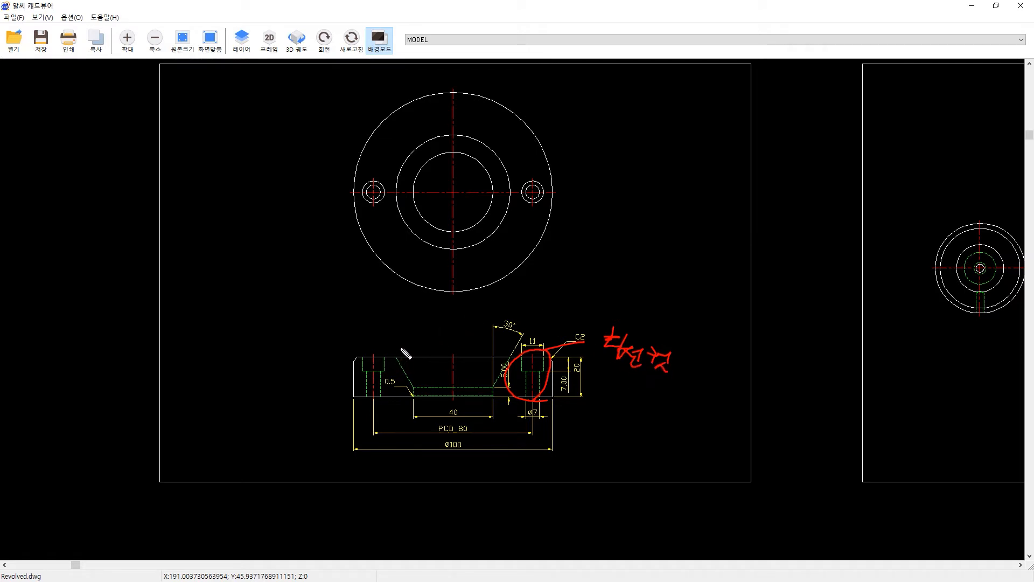
mouse_move(394, 350)
left_mouse_down()
mouse_move(410, 392)
mouse_move(490, 395)
left_mouse_up()
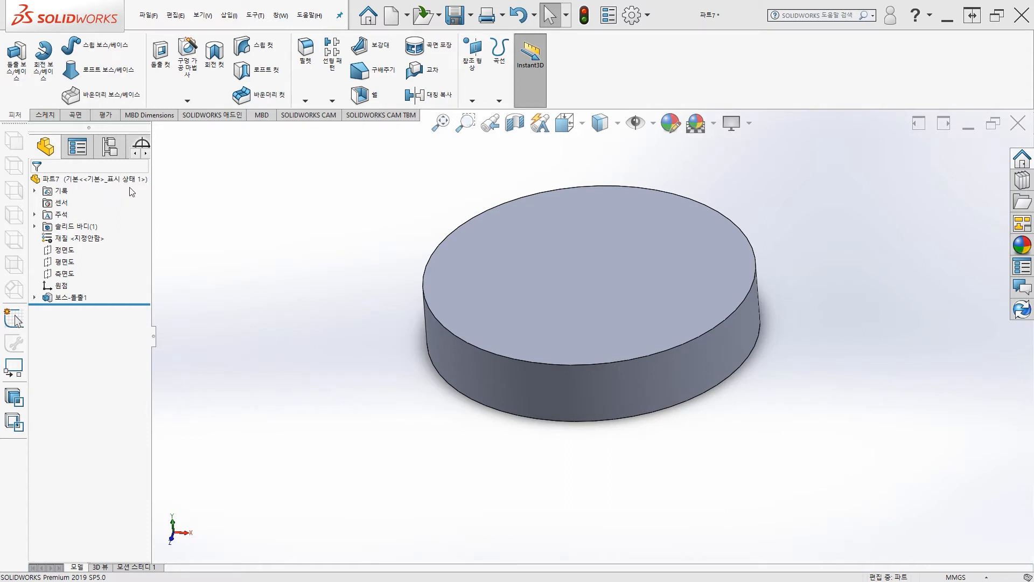
- Start a sketch on the 정면도 (Front) plane and draw a vertical centreline from the origin to the disc's top edge
middle_click_drag(312, 330, 336, 299)
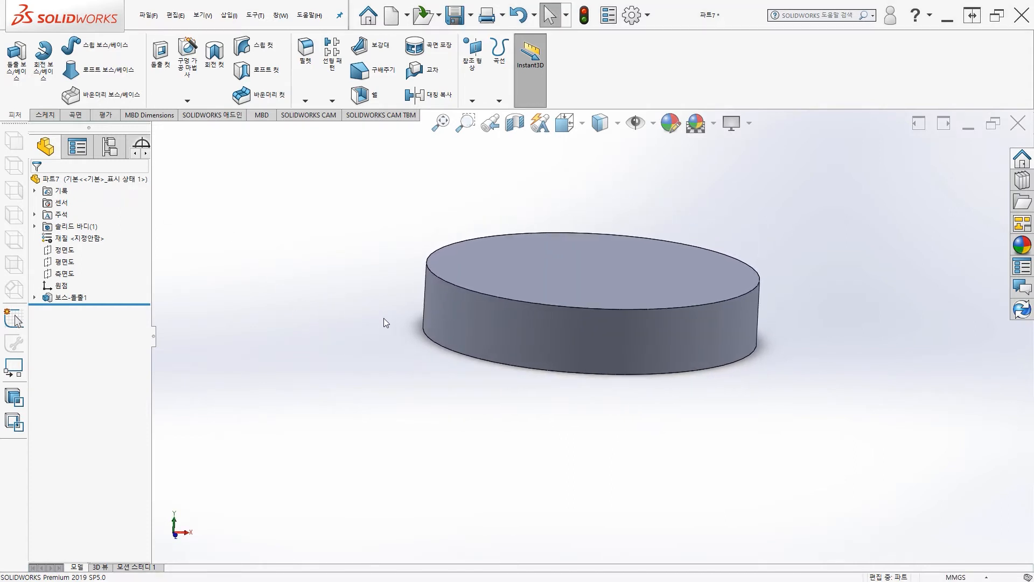
left_click(63, 251)
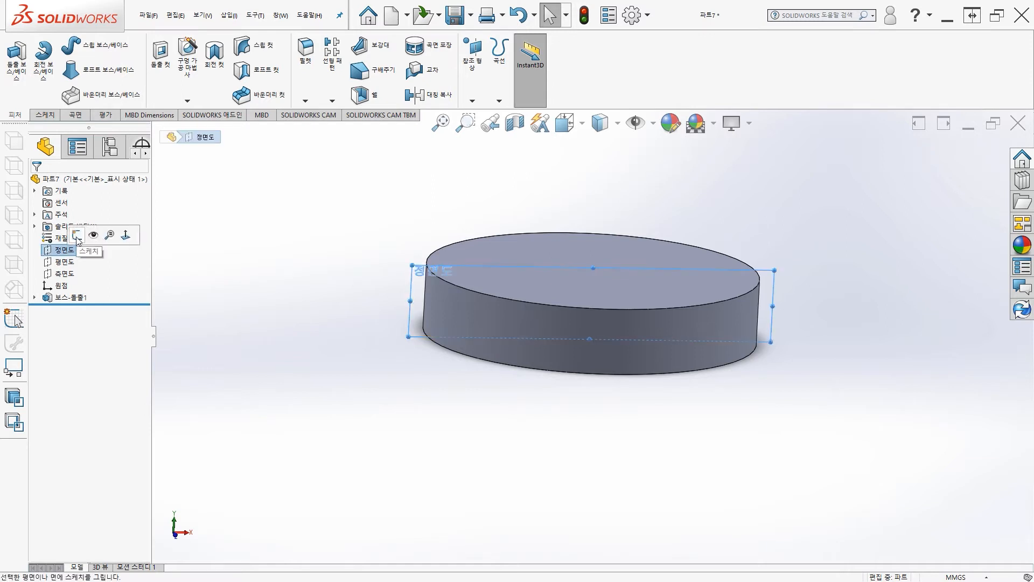
left_click(77, 237)
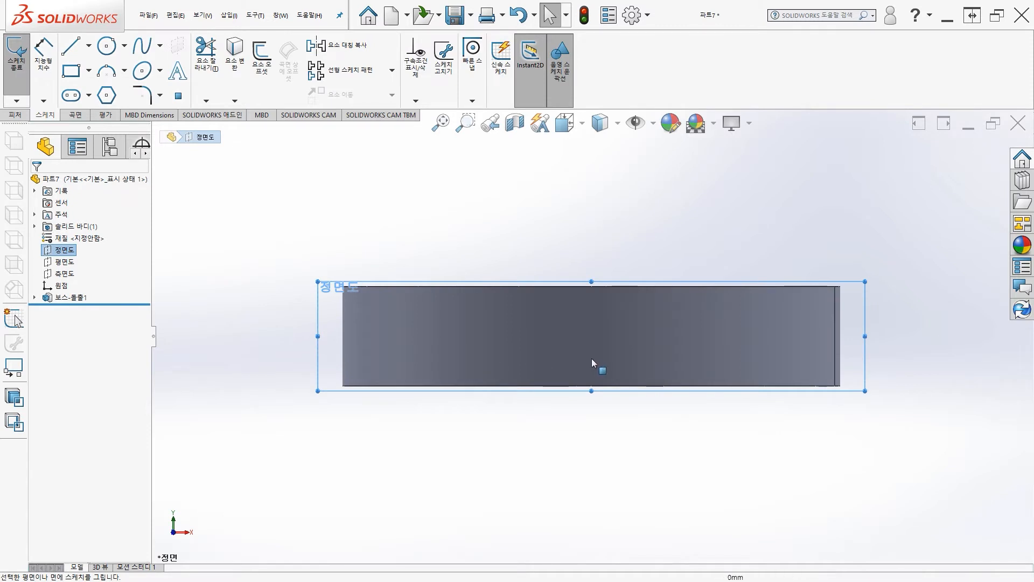
mouse_move(557, 341)
middle_mouse_down("ctrl")
mouse_move(415, 292)
mouse_move(431, 295)
mouse_move(329, 297)
mouse_move(481, 303)
mouse_move(441, 297)
middle_mouse_up("ctrl")
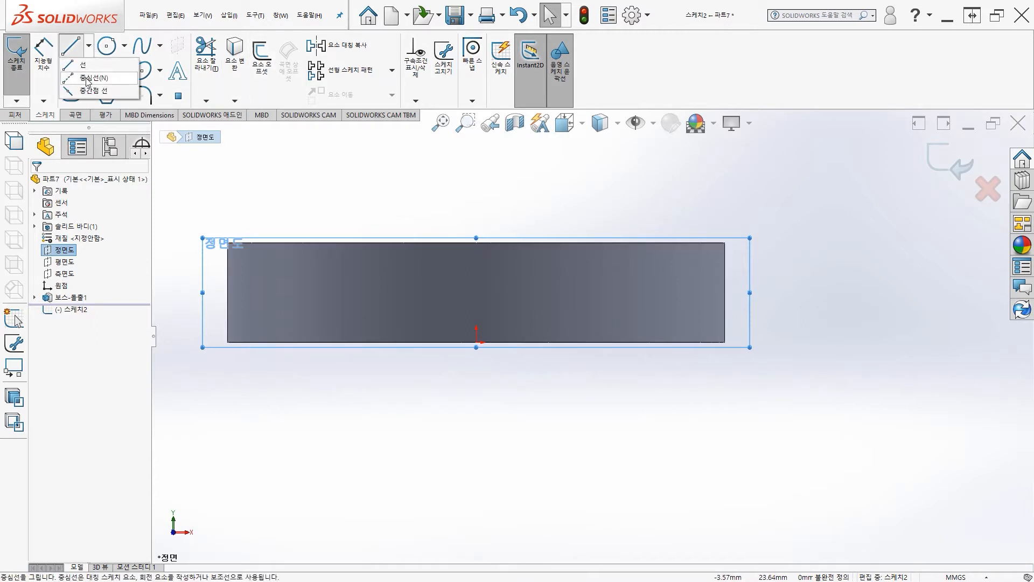
key("l")
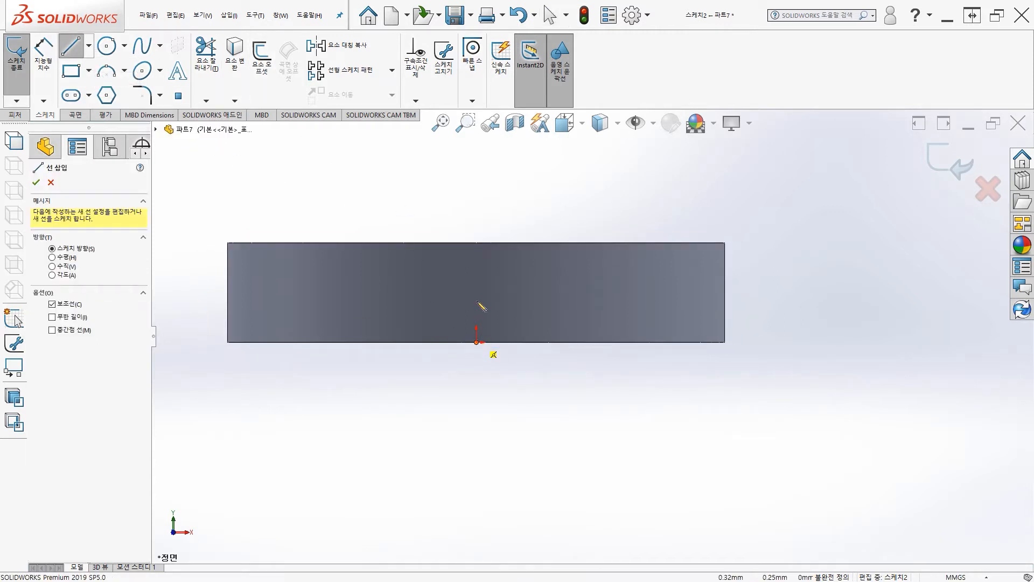
left_click(476, 242)
key("Escape")
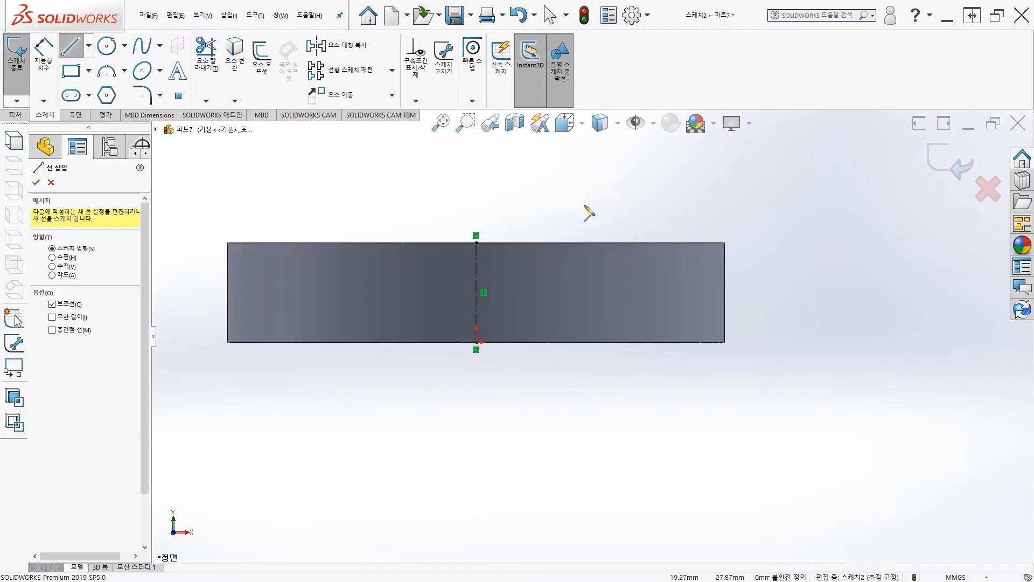
- Draw a second vertical centreline from the disc's top edge to its bottom edge, about 41 mm right of the central one
left_click(680, 243)
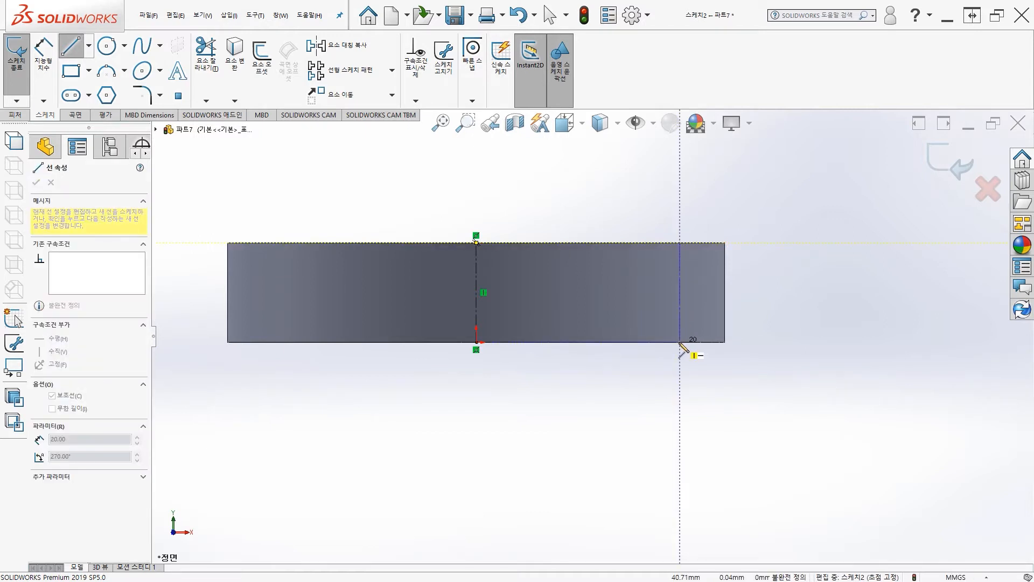
left_click(680, 342)
key("Escape")
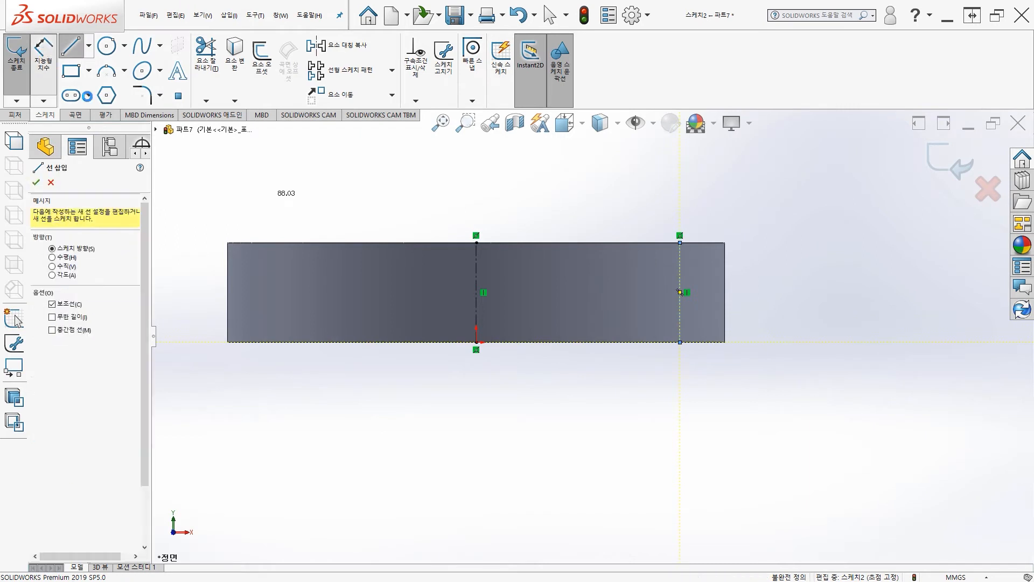
key("Escape")
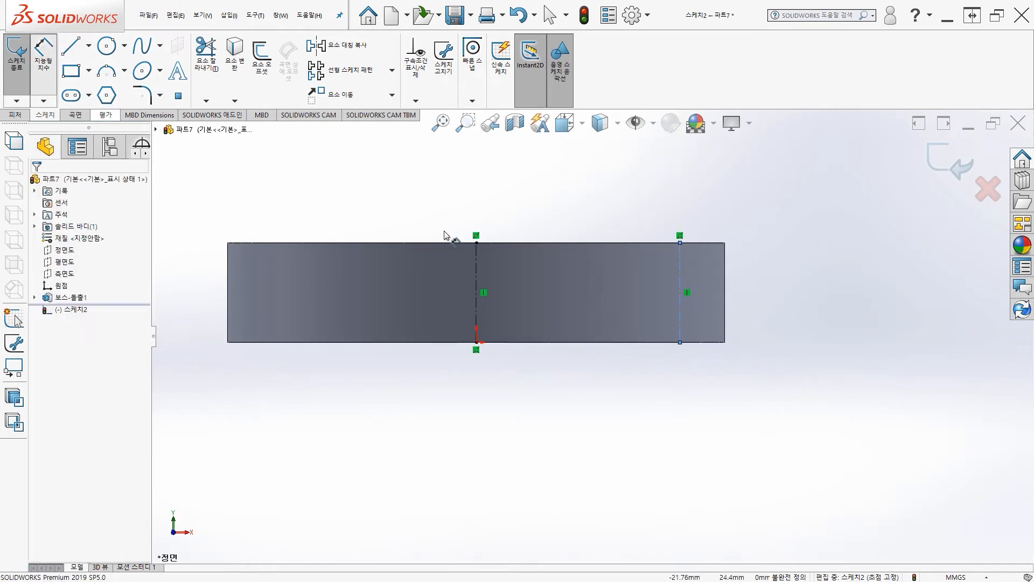
left_click(679, 325)
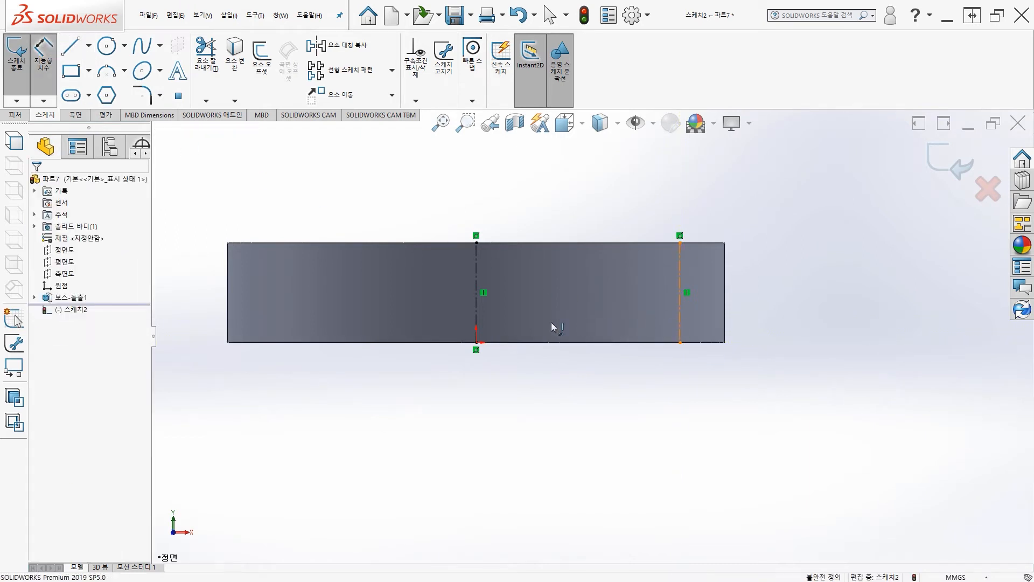
left_click(477, 309)
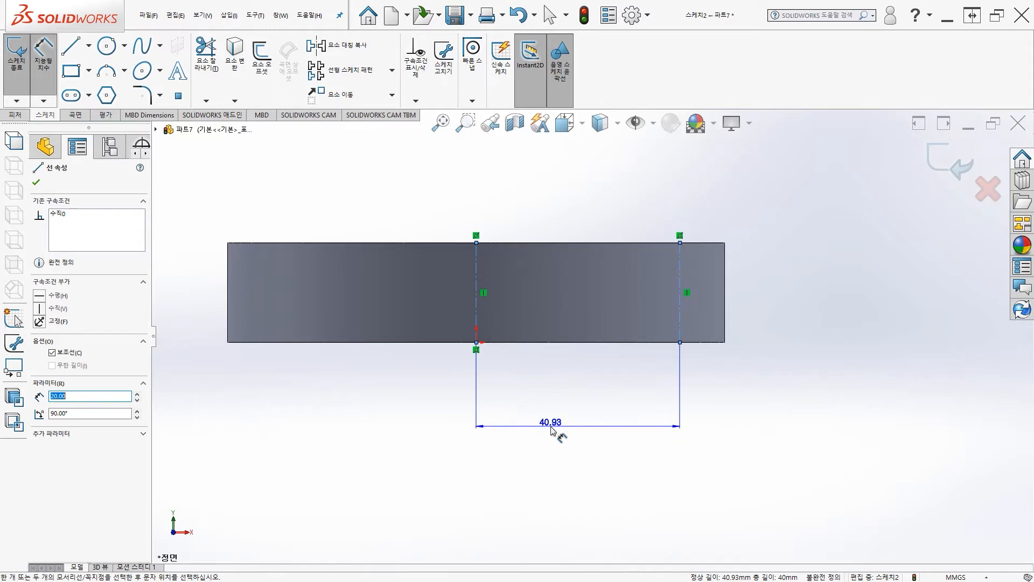
key("Escape")
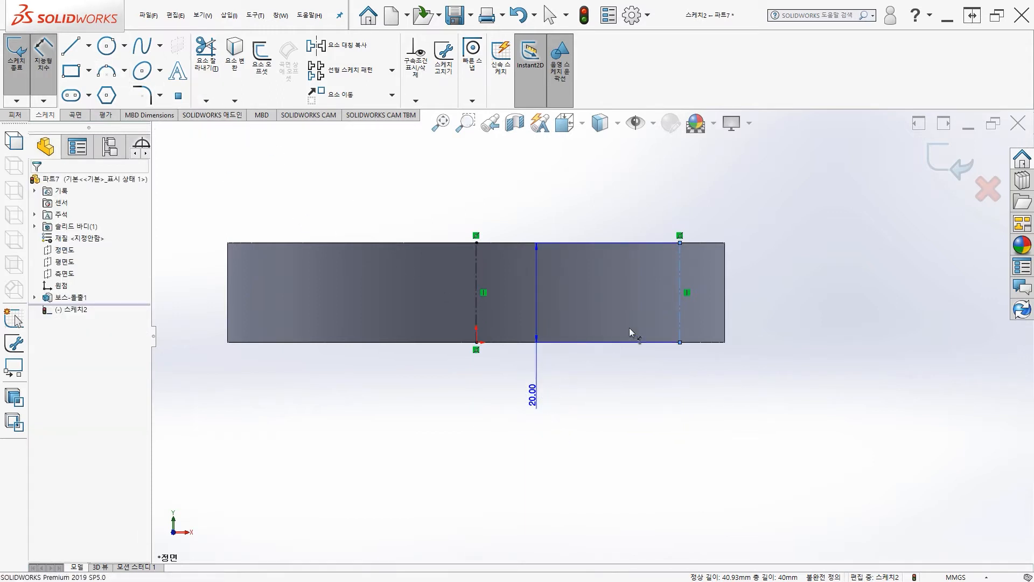
key("Escape")
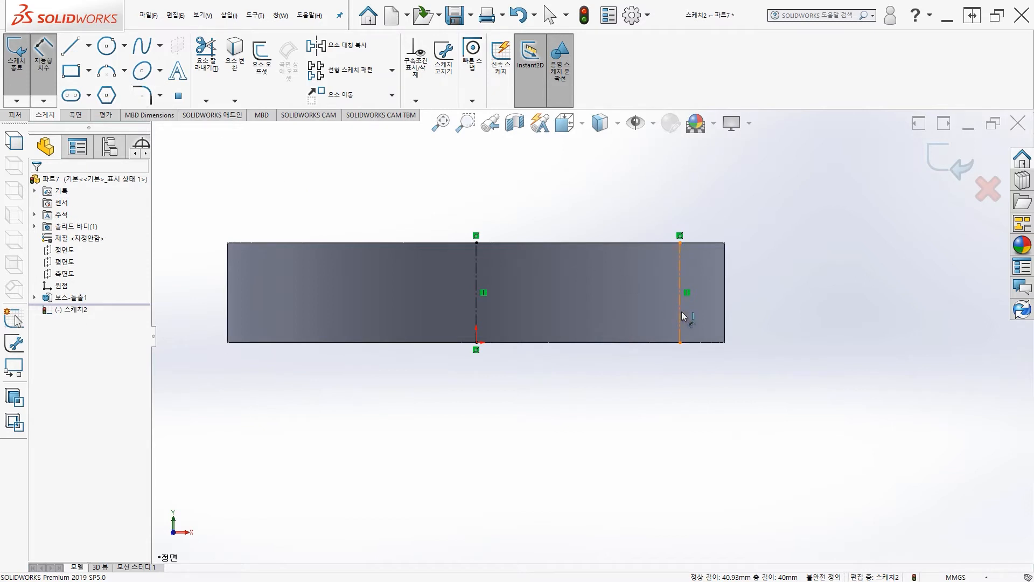
- Dimension the distance between the two vertical centrelines as 40 mm
left_click(477, 290)
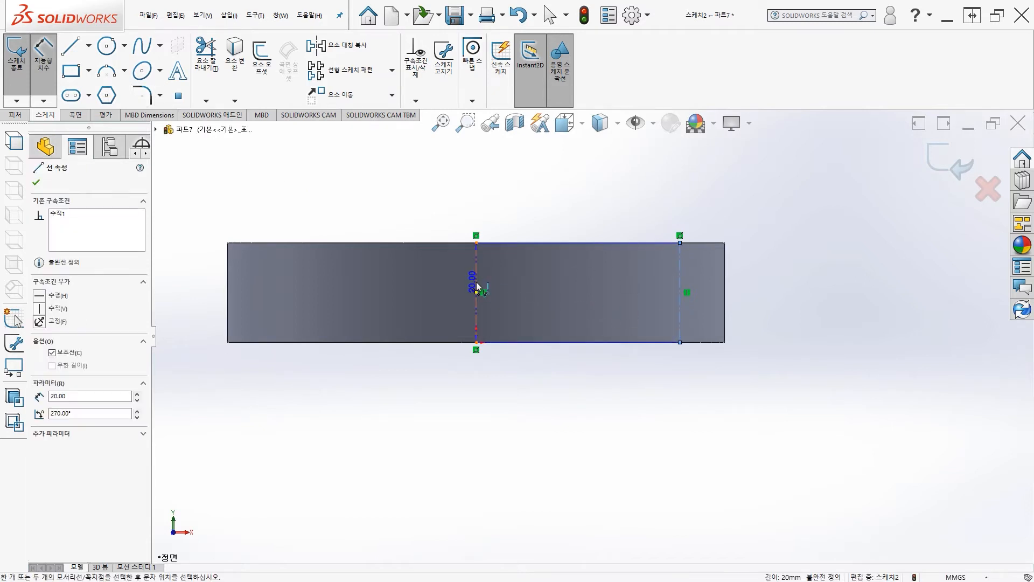
left_click(476, 283)
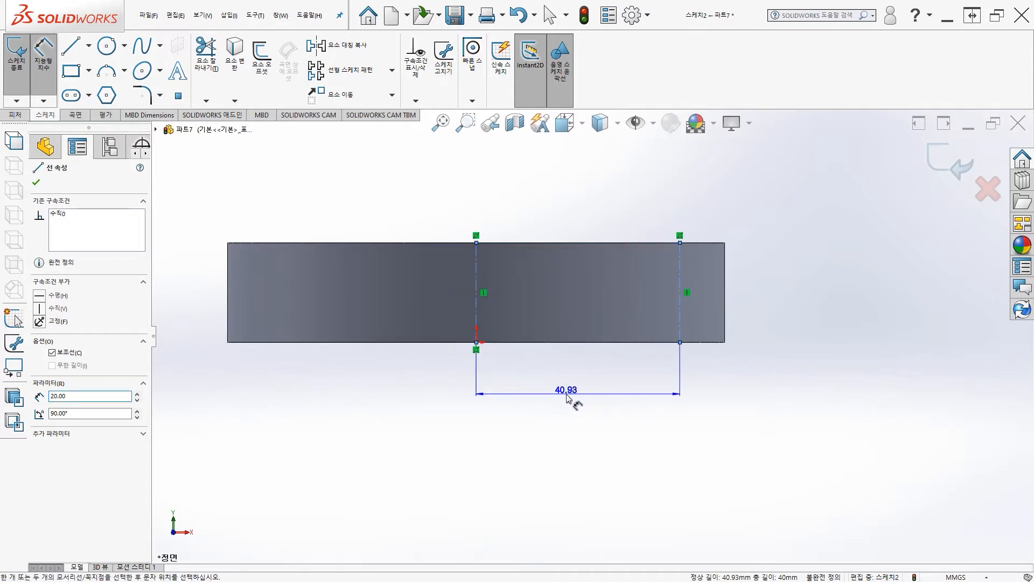
left_click(567, 398)
double_click(567, 397)
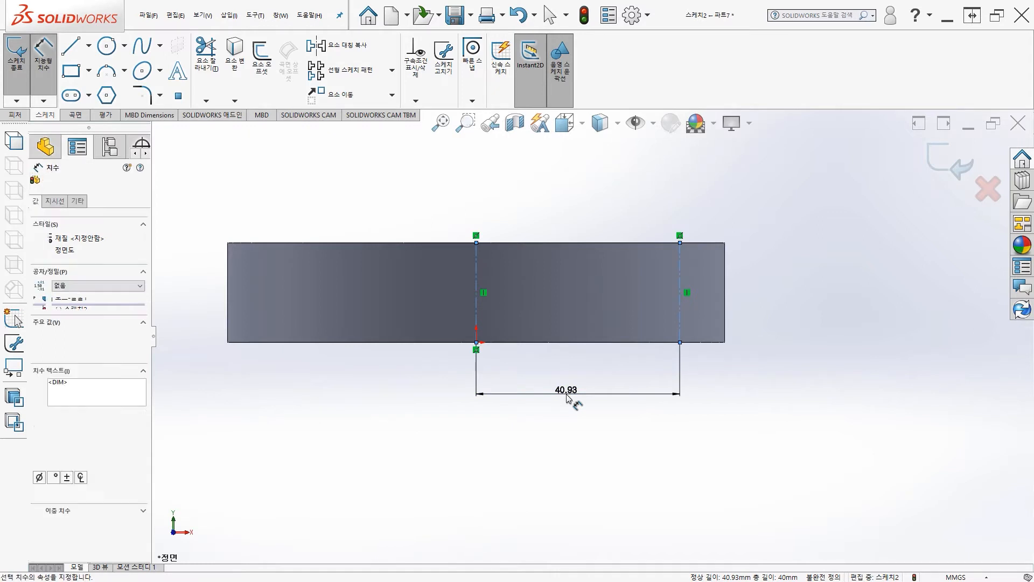
type("40")
key("Return")
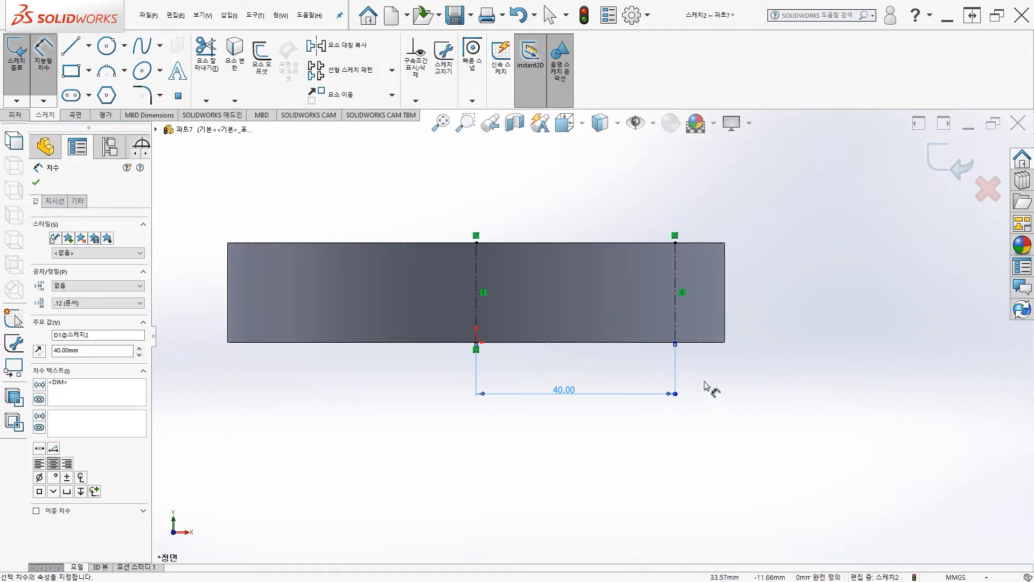
- Sketch a stepped line right of the outer centreline: about 5 mm down from the top edge, 3 mm inward, 15 mm down to the bottom edge
mouse_move(757, 276)
middle_mouse_down("ctrl")
mouse_move(531, 294)
mouse_move(544, 279)
middle_mouse_up("ctrl")
scroll(533, 294, "down", 4)
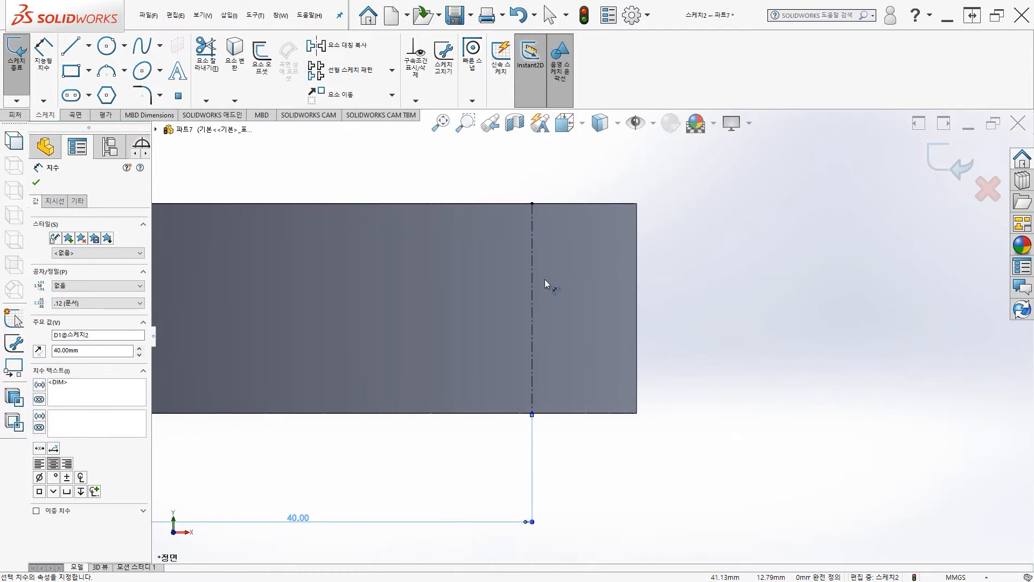
left_click(72, 54)
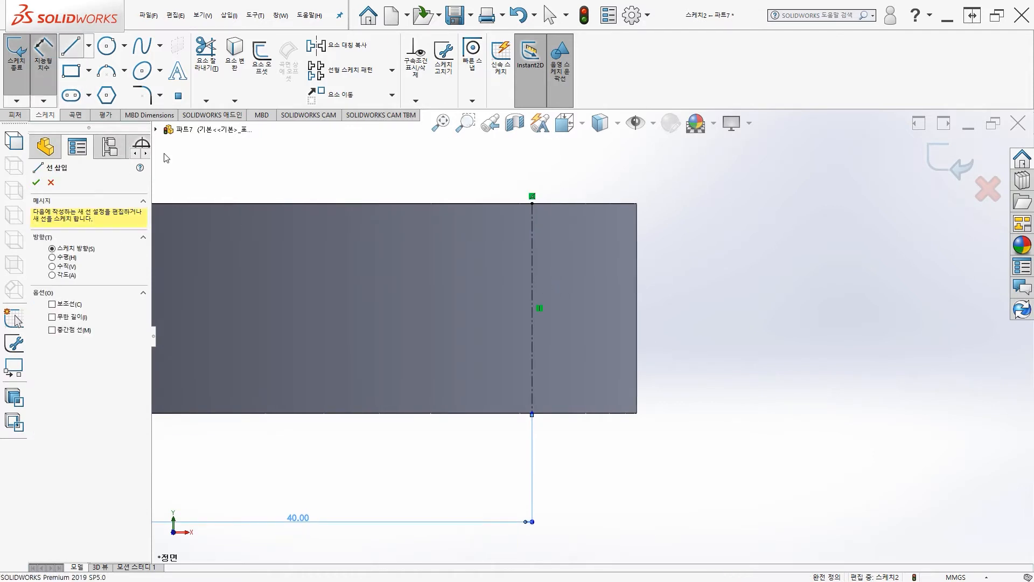
left_click(592, 204)
left_click(590, 256)
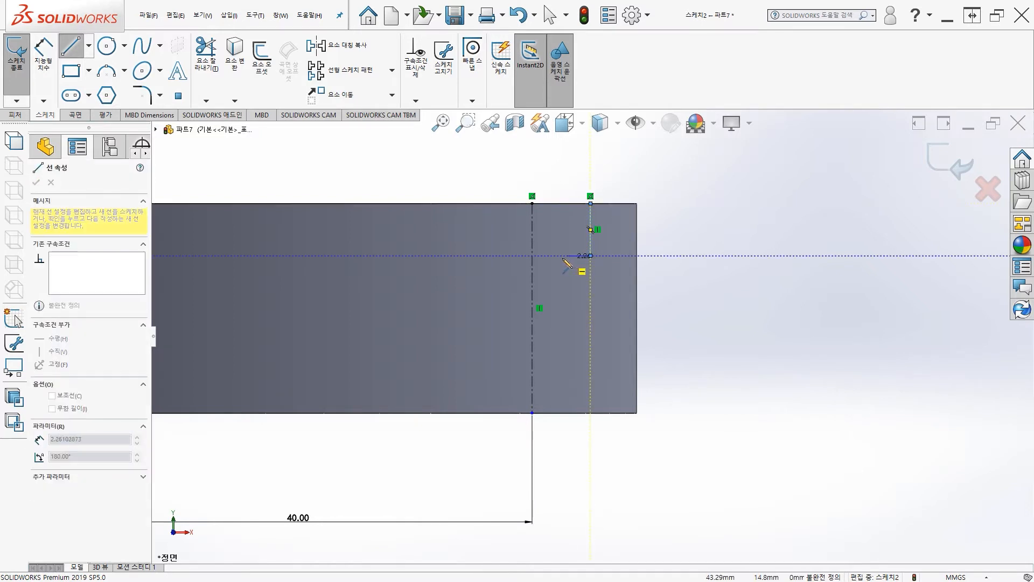
left_click(558, 256)
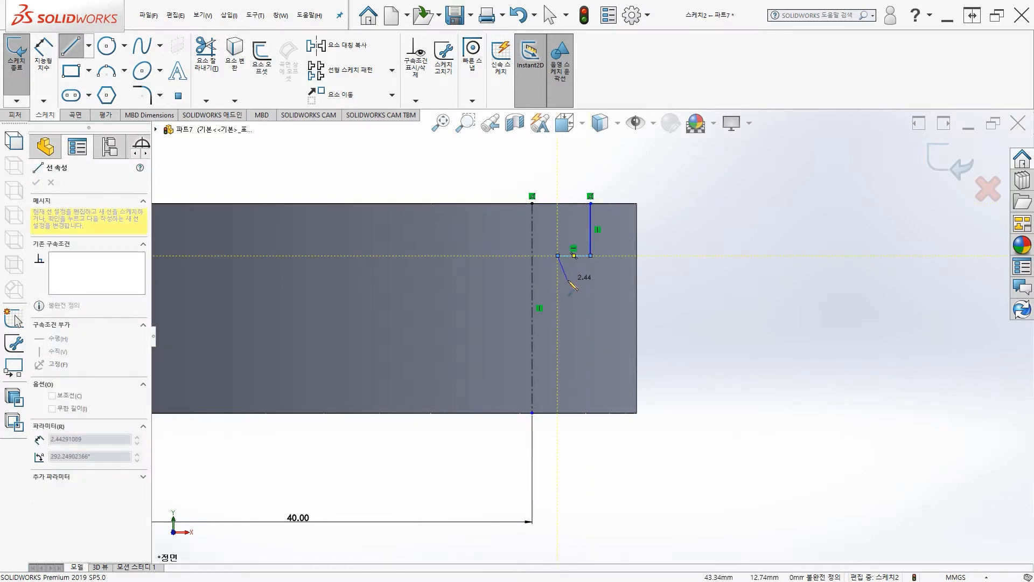
left_click(558, 413)
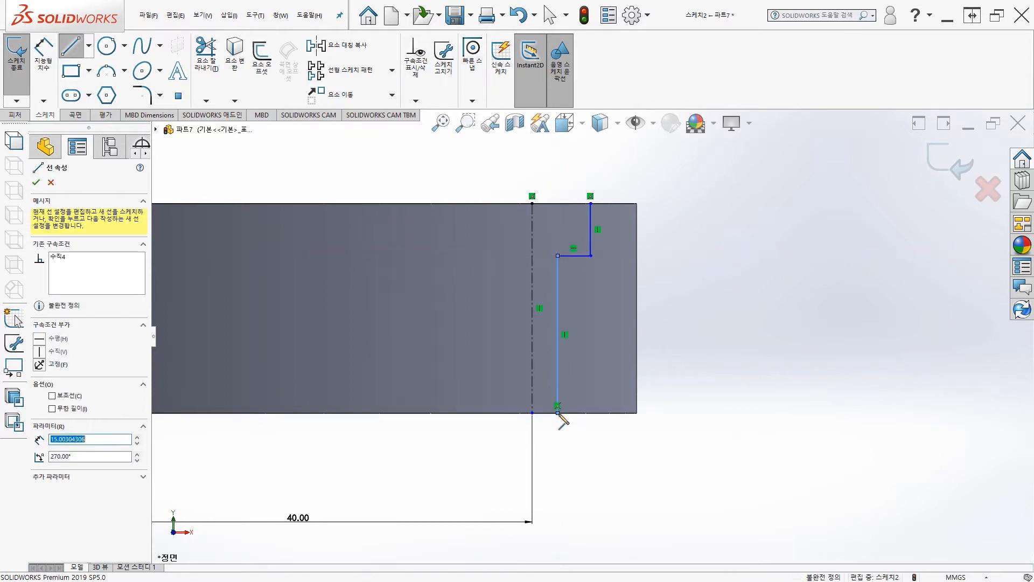
double_click(662, 374)
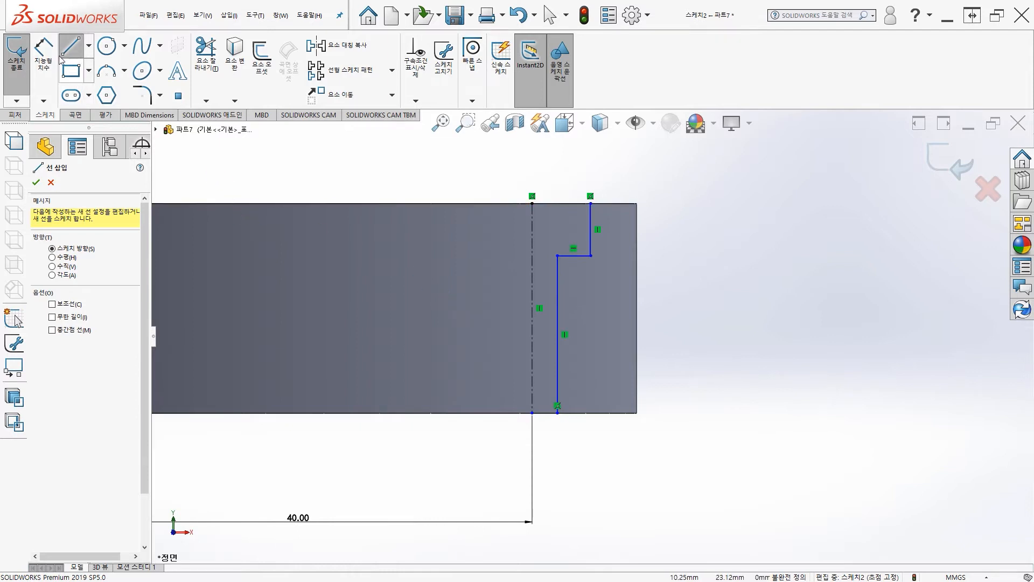
- Dimension the profile's lower vertical line as a 7 mm diameter about the outer centreline
left_click(44, 51)
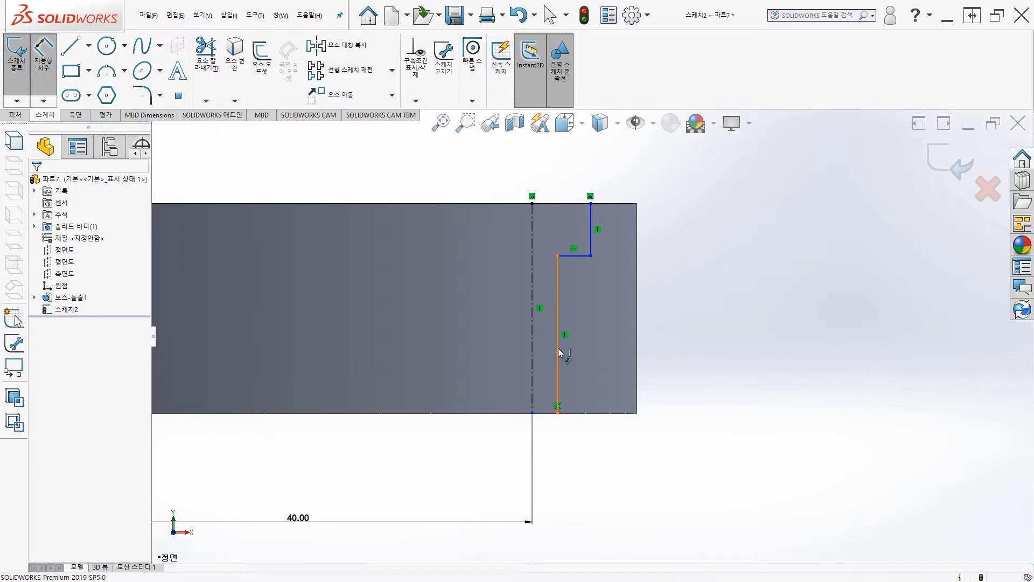
left_click(541, 353)
left_click(532, 359)
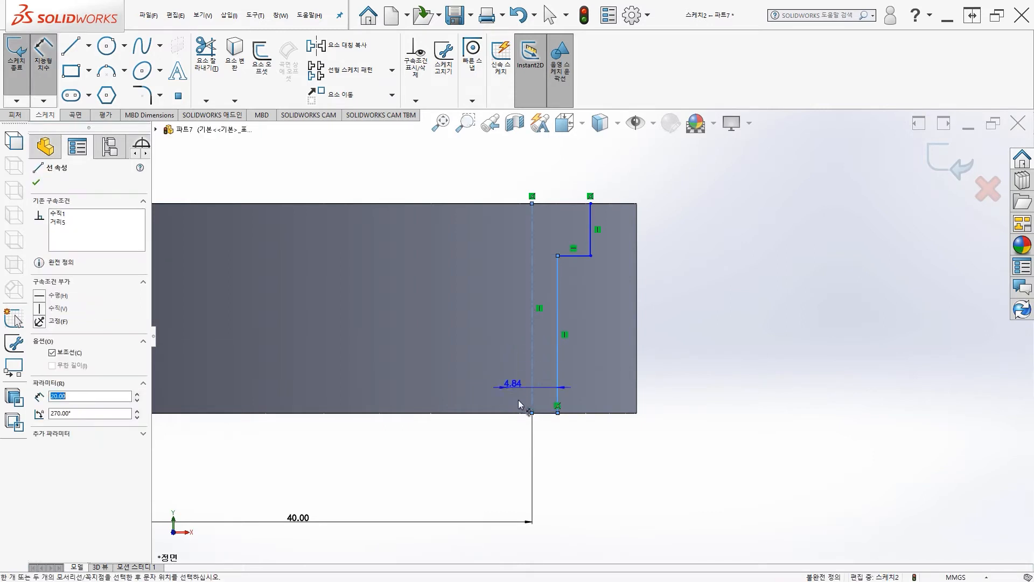
left_click(514, 447)
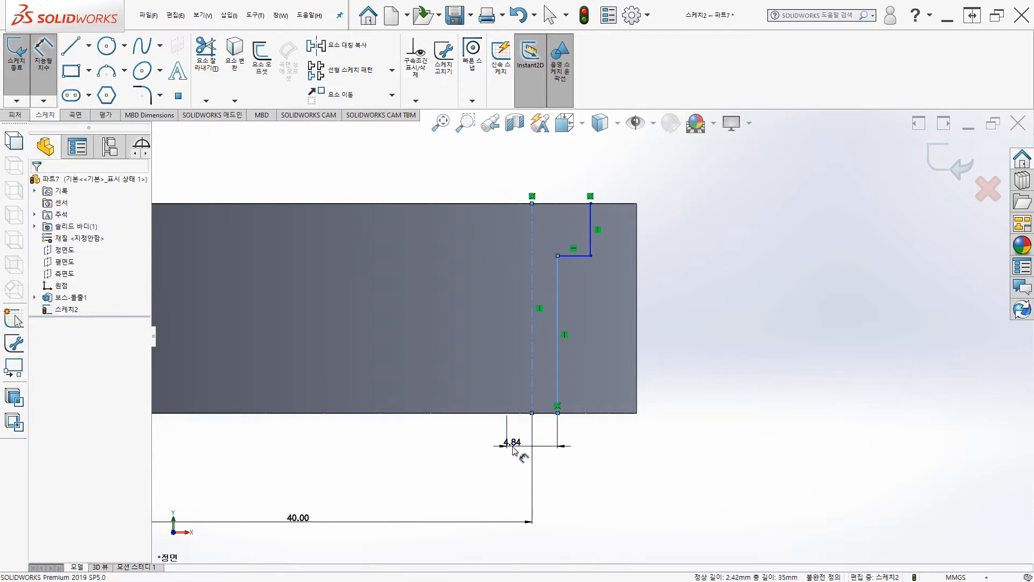
key("Escape")
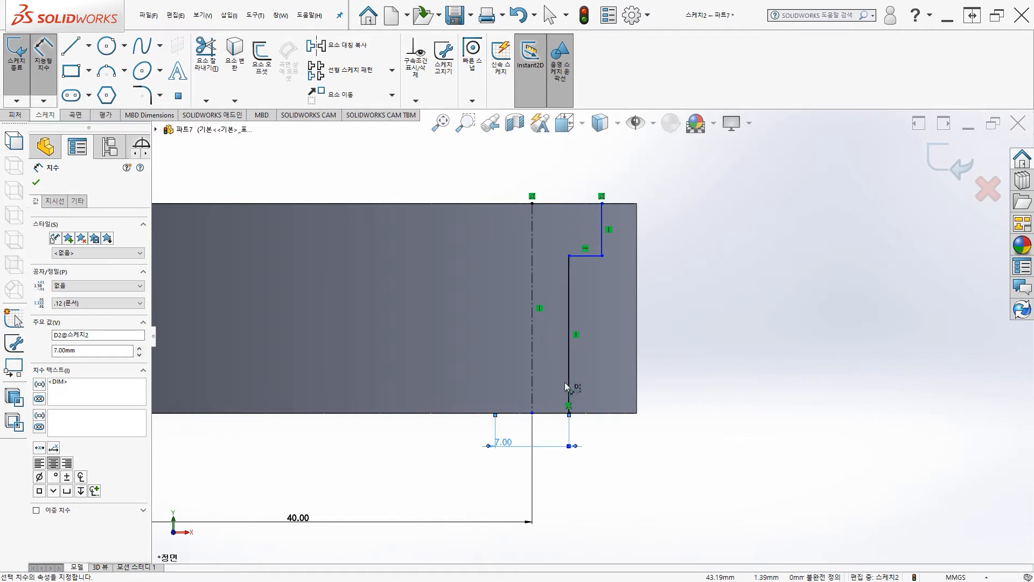
- Dimension the profile's upper vertical line as an 11 mm diameter about the outer centreline
left_click(601, 223)
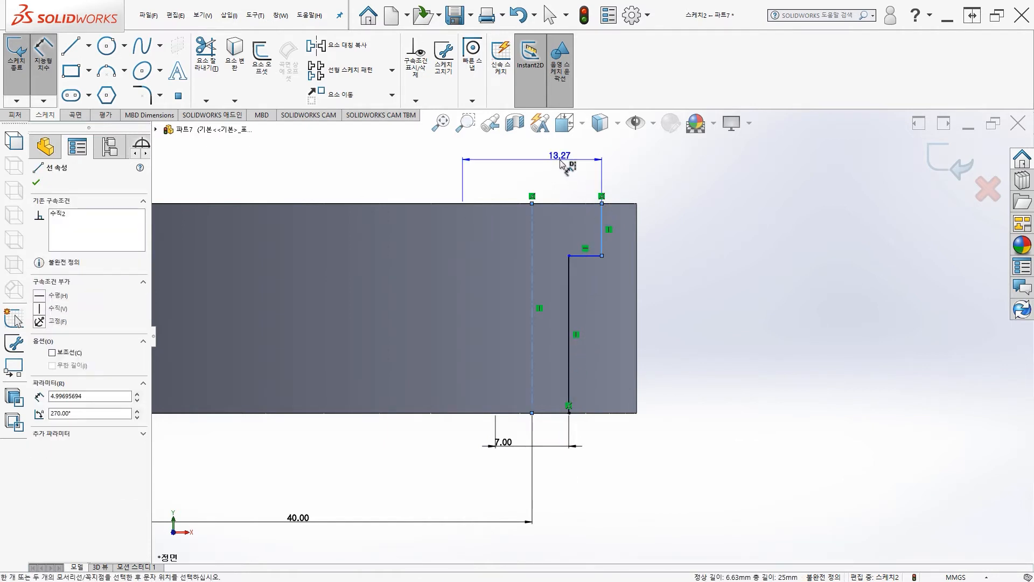
left_click(562, 164)
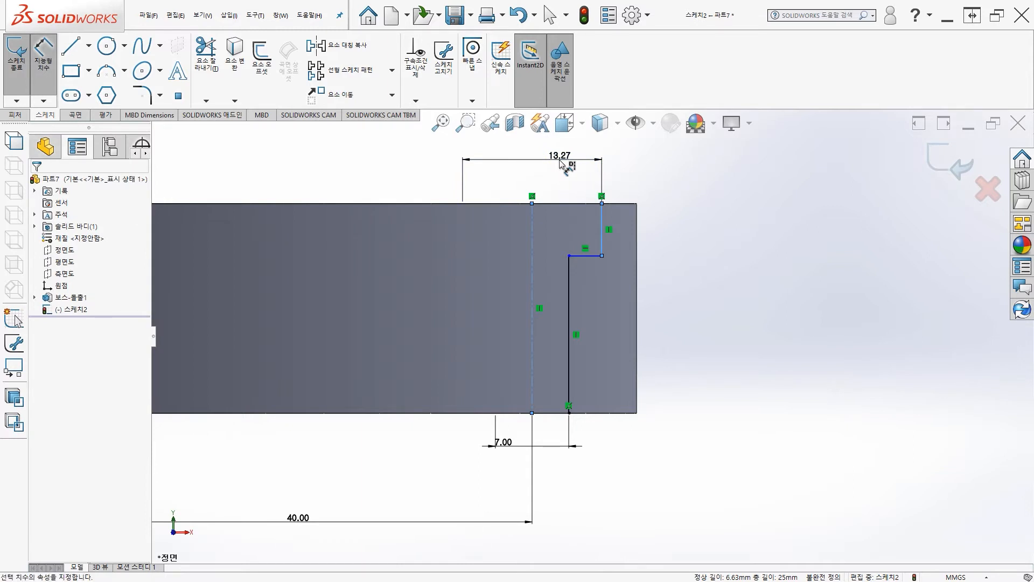
type("11")
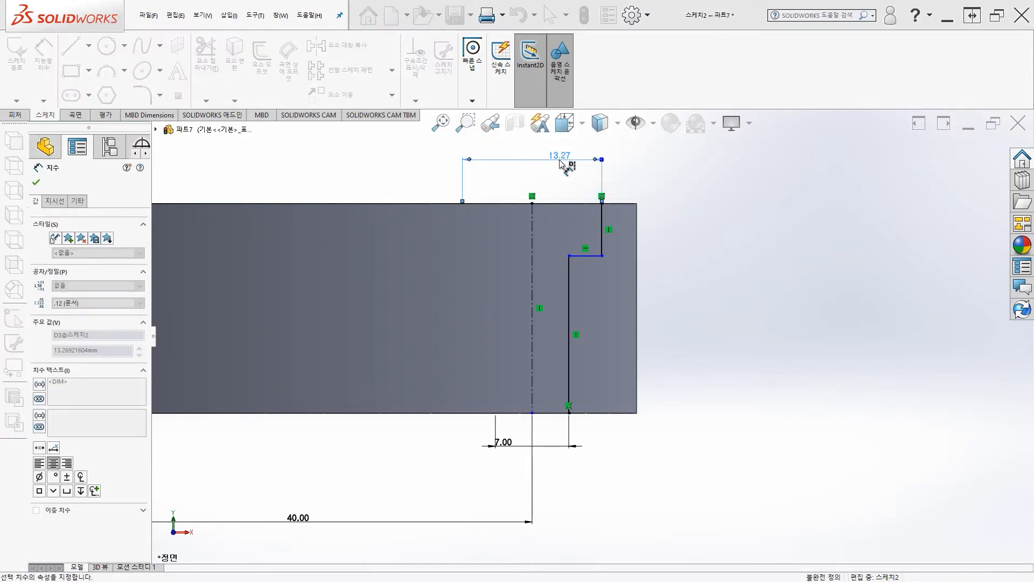
key("Return")
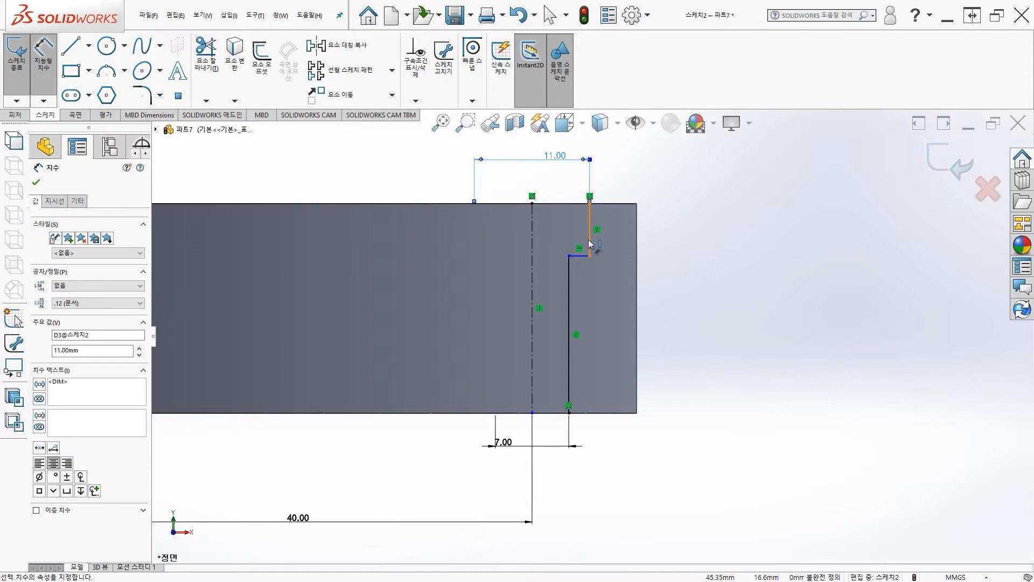
- Dimension the length of the stepped profile's upper vertical line as 7 mm
left_click(608, 245)
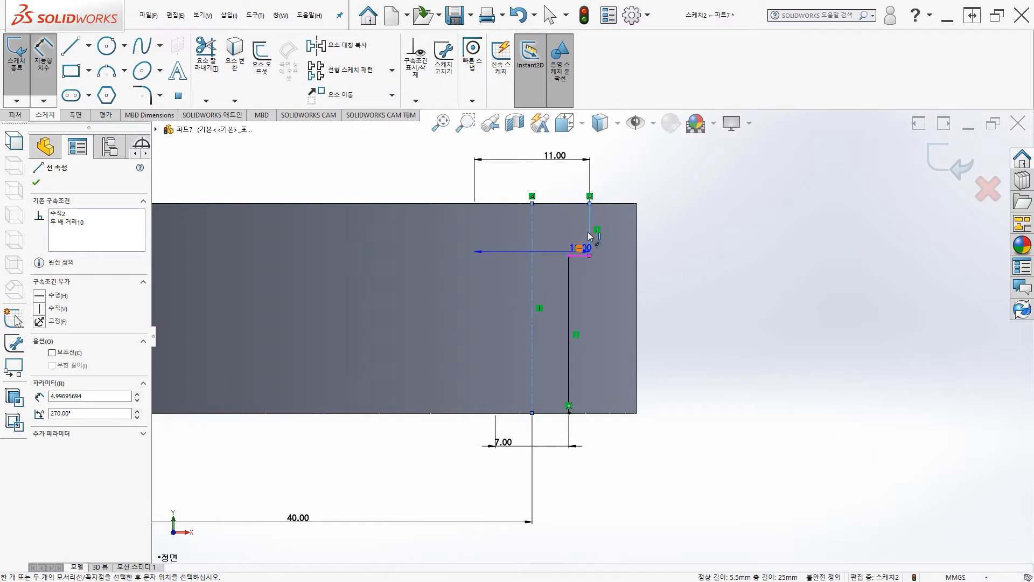
left_click(583, 255)
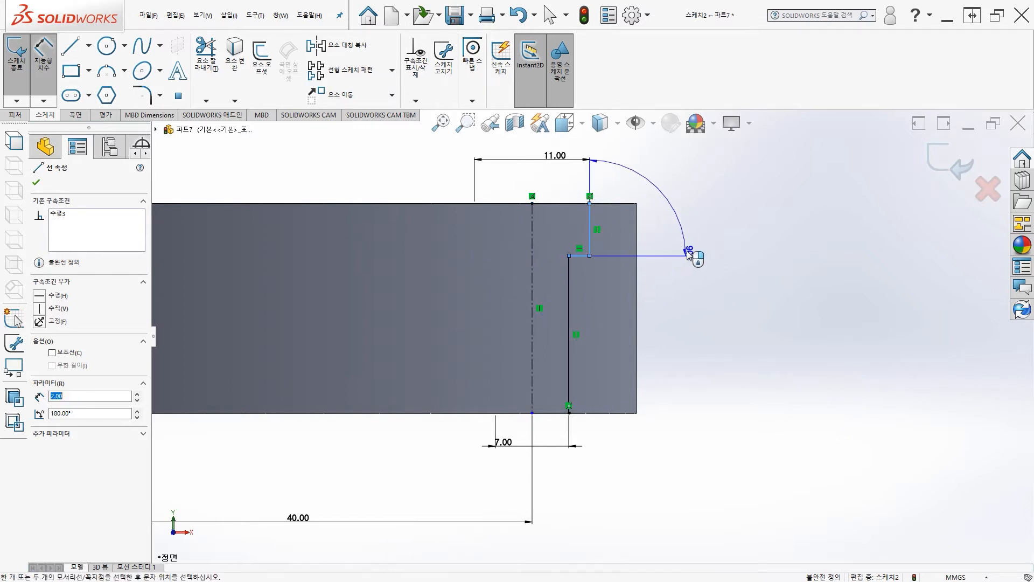
left_click(679, 251)
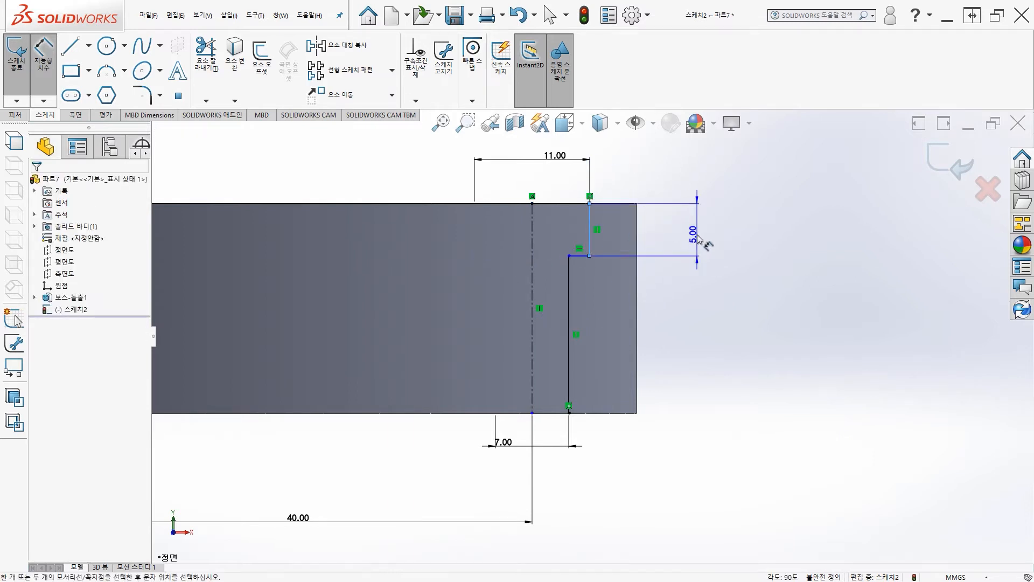
left_click(698, 238)
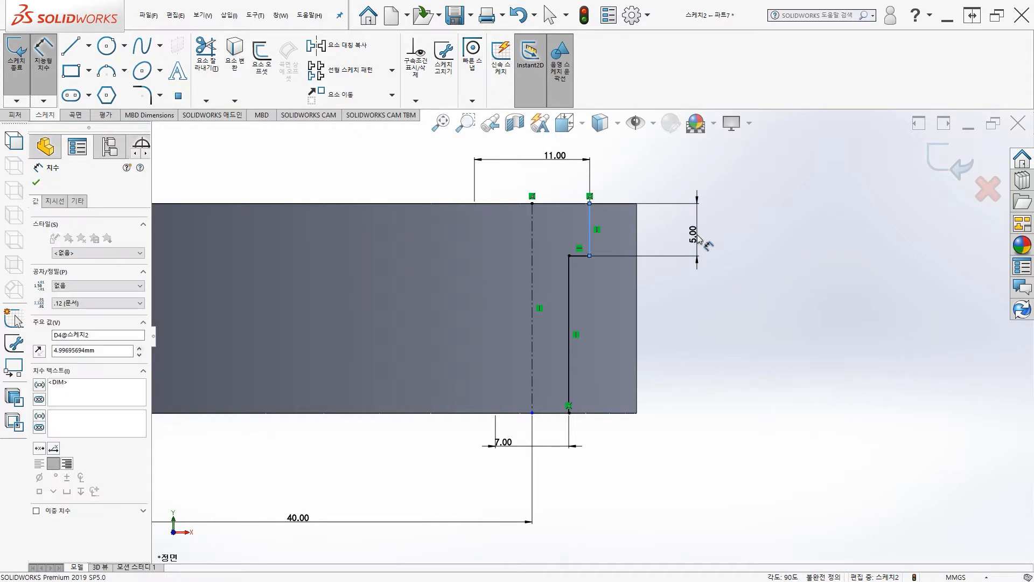
key("Return")
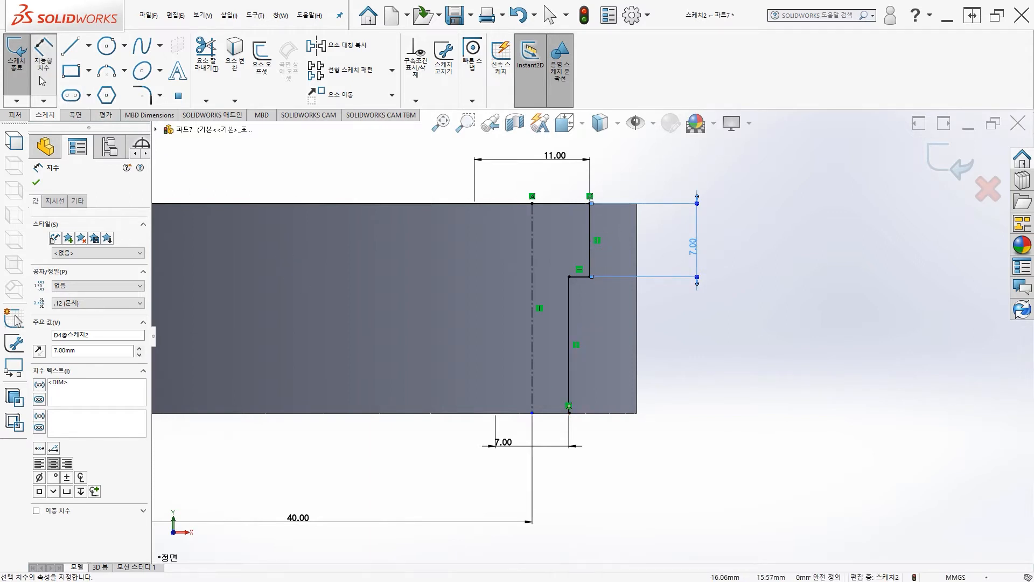
left_click(36, 182)
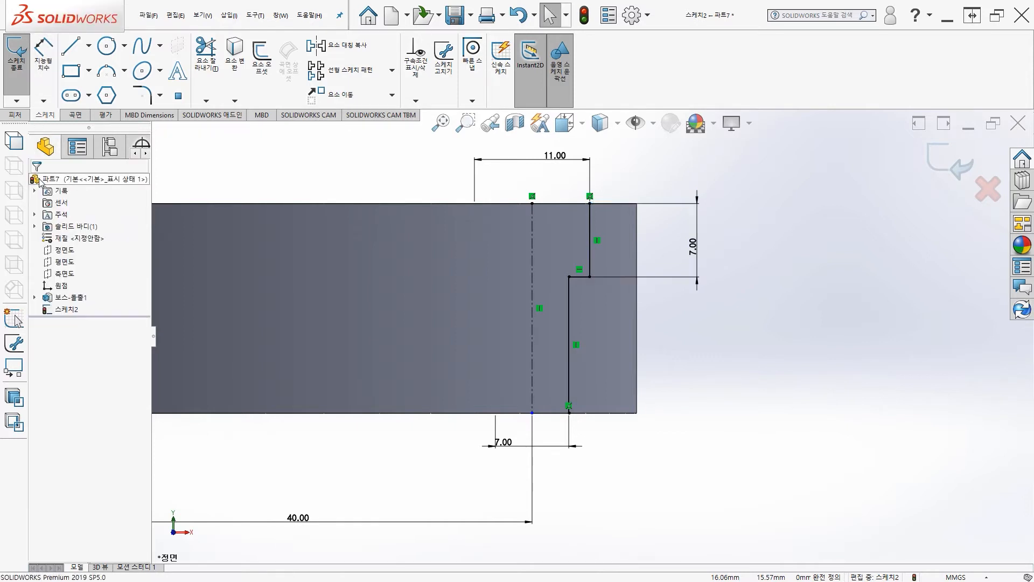
left_click(21, 70)
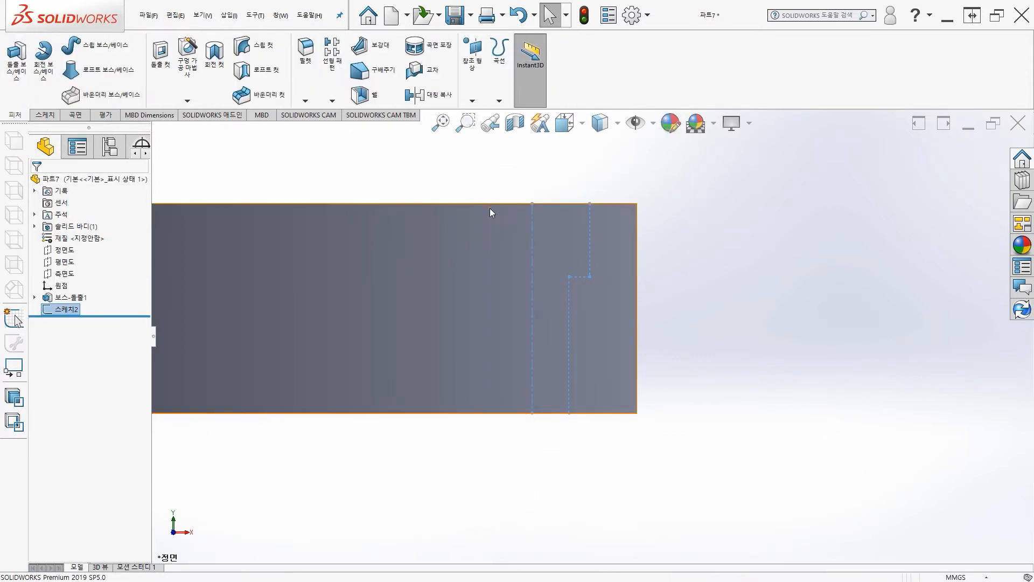
mouse_move(660, 208)
middle_mouse_down()
mouse_move(635, 231)
mouse_move(644, 229)
middle_mouse_up()
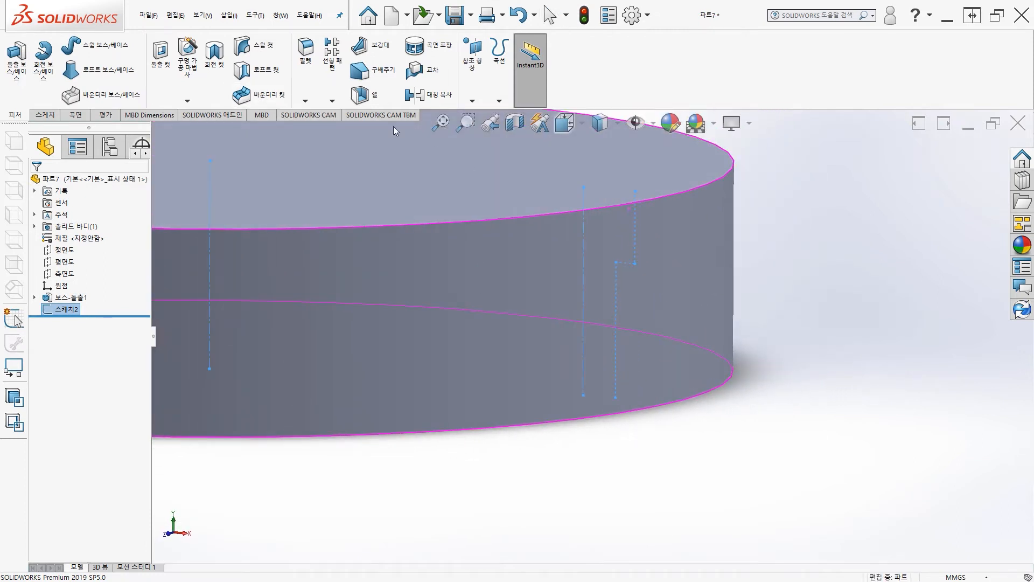
left_click(222, 58)
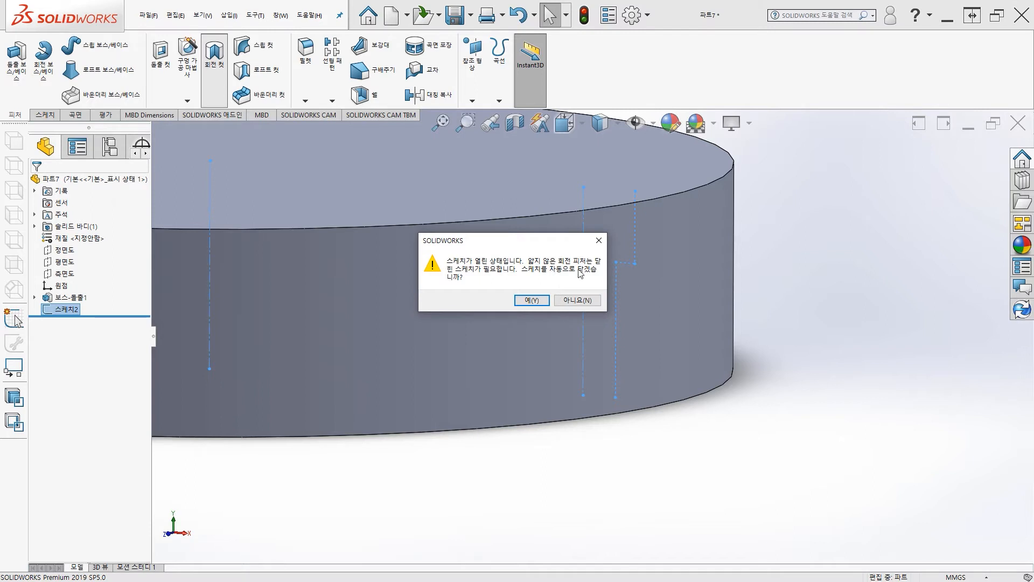
left_click(544, 297)
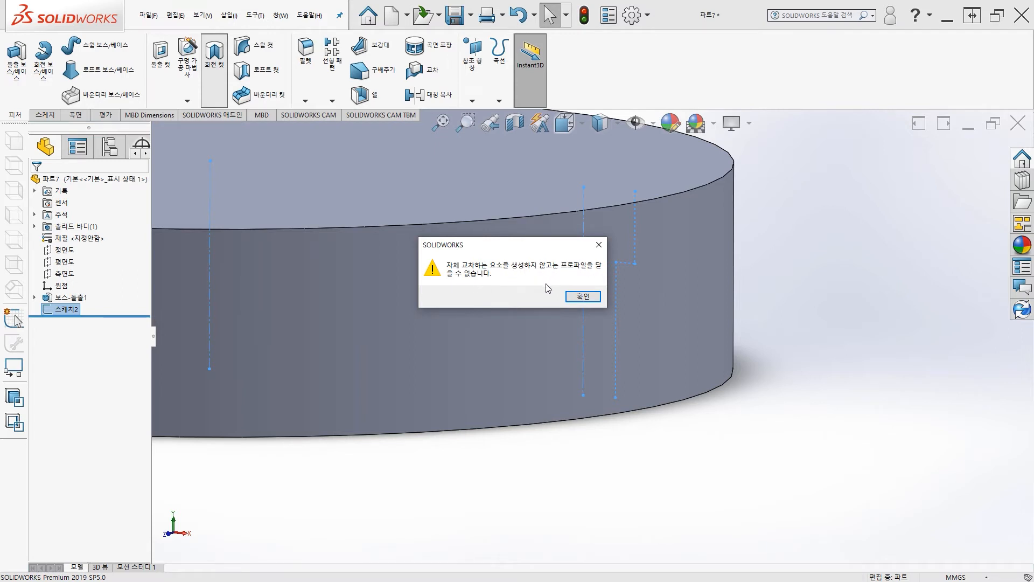
left_click(583, 296)
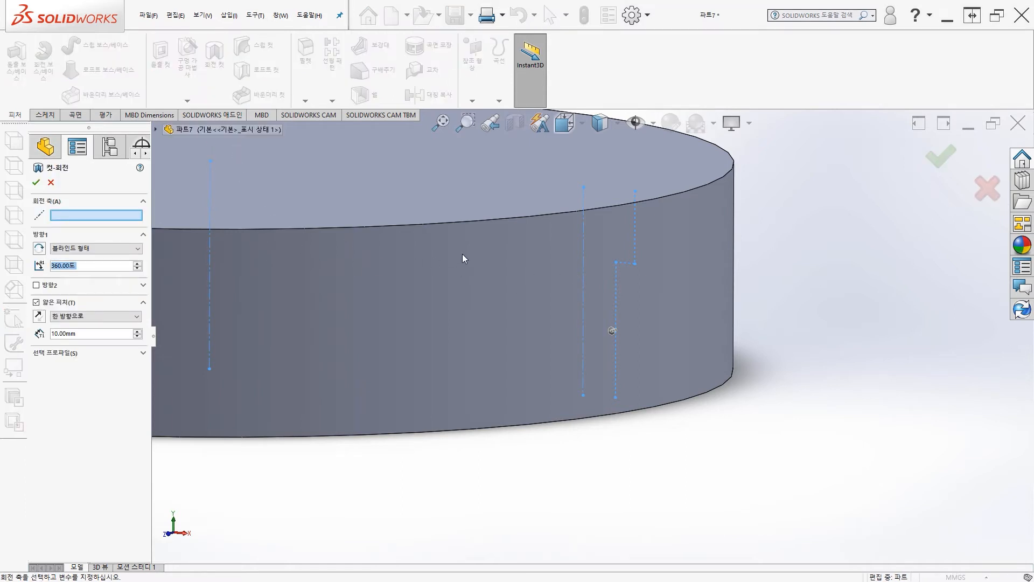
left_click(63, 354)
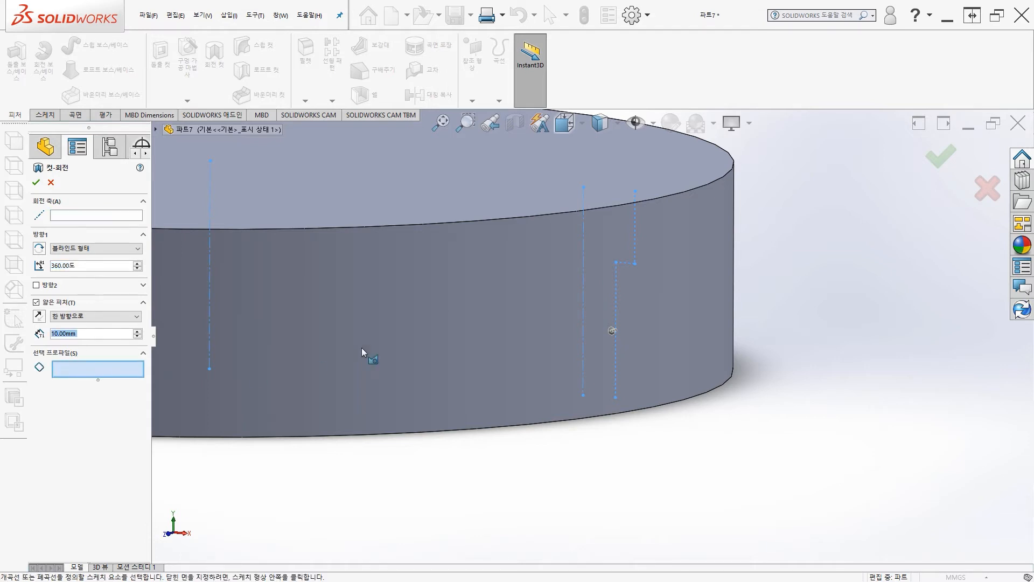
left_click(633, 237)
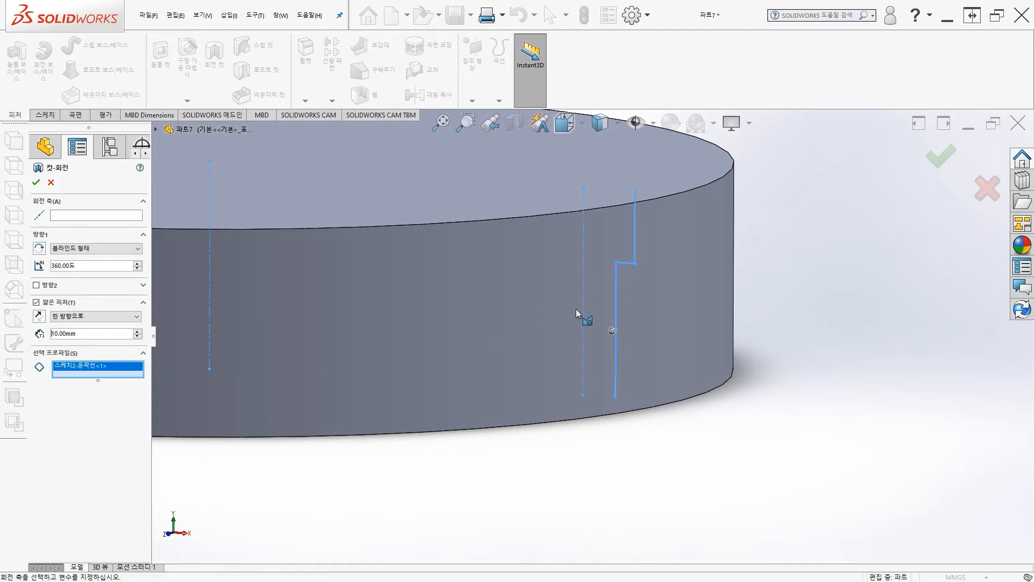
left_click(64, 216)
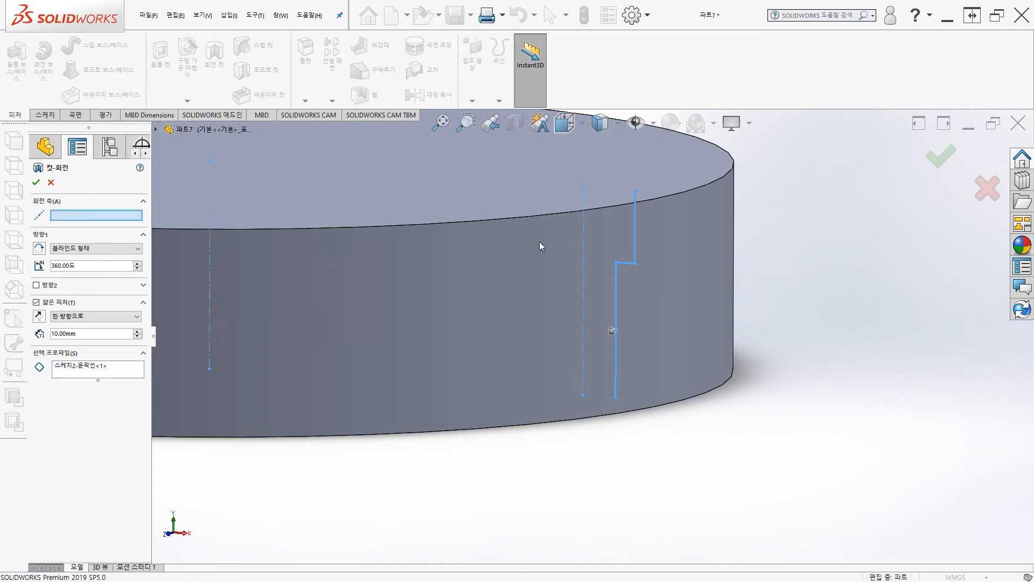
left_click(584, 234)
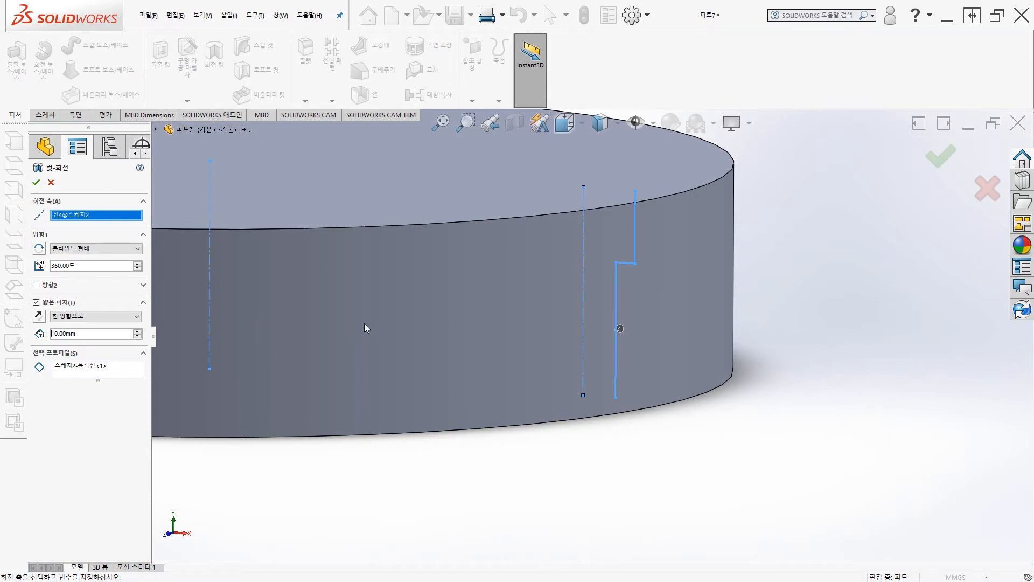
left_click(36, 302)
left_click(529, 299)
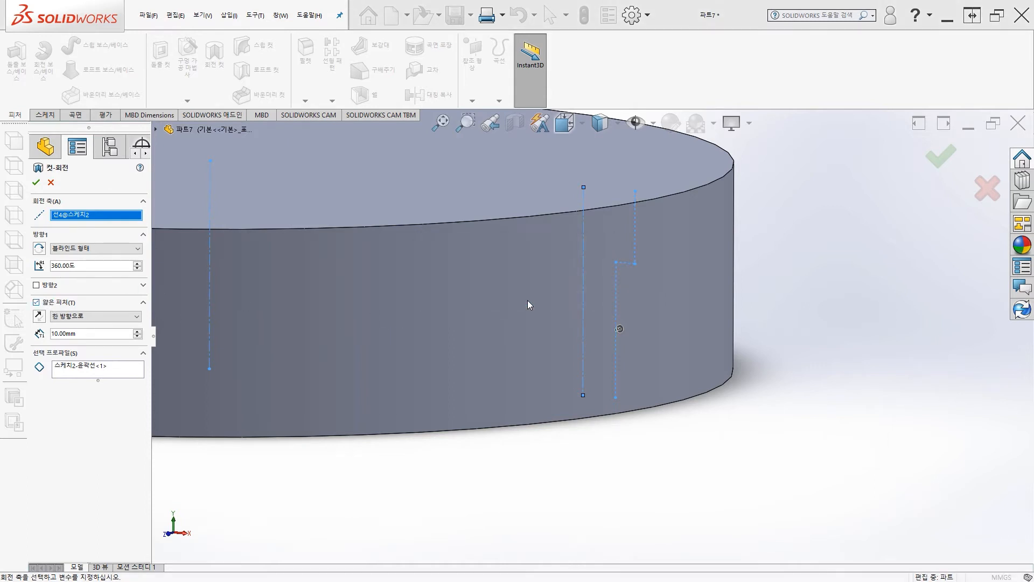
left_click(580, 297)
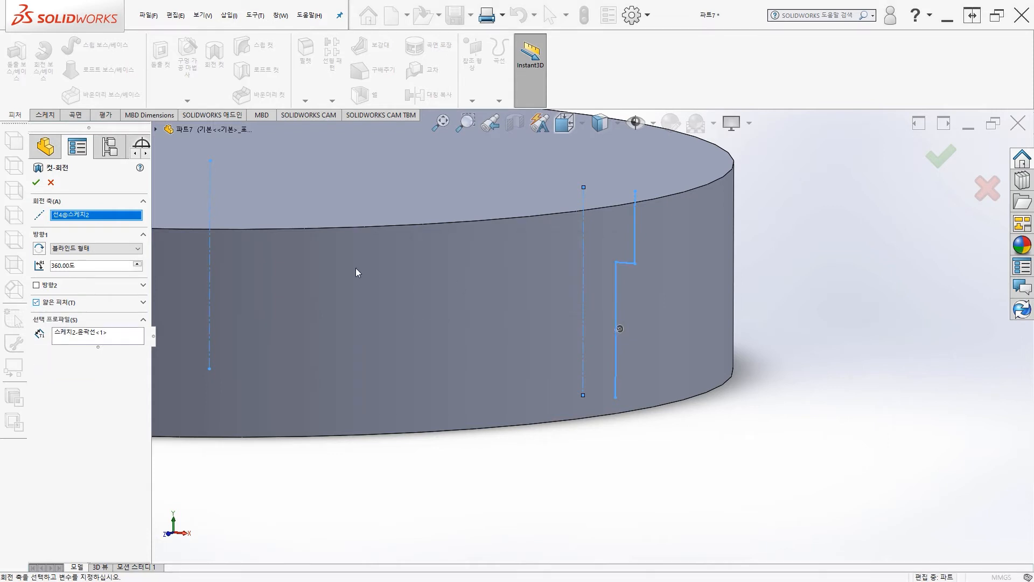
key("Escape")
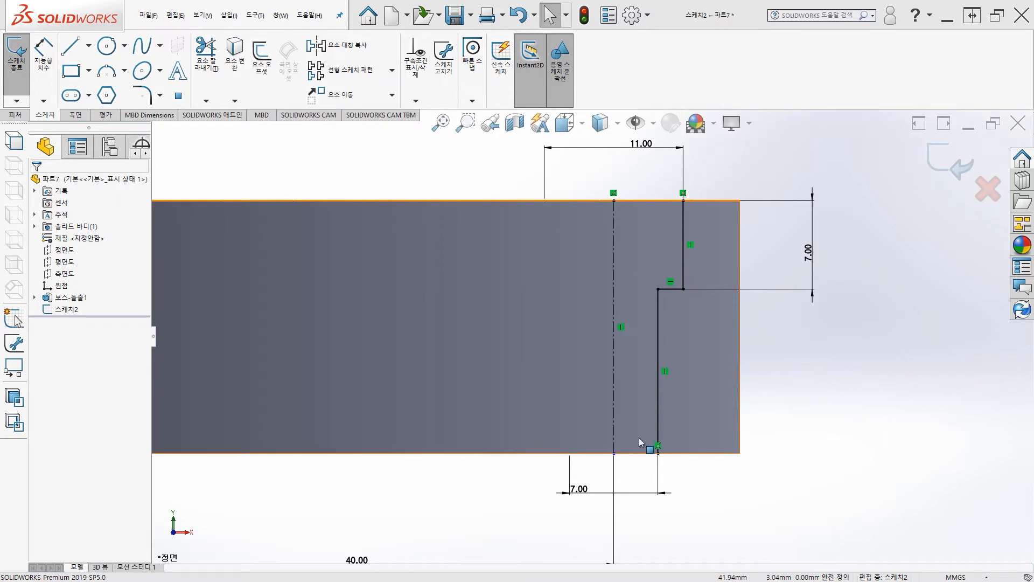
- Sketch two horizontal lines joining the stepped profile's top and bottom ends to the outer centreline, and exit the sketch
mouse_move(880, 372)
middle_mouse_down()
mouse_move(858, 381)
mouse_move(877, 389)
mouse_move(868, 434)
mouse_move(868, 363)
mouse_move(873, 370)
mouse_move(862, 369)
mouse_move(865, 390)
mouse_move(873, 377)
mouse_move(884, 397)
mouse_move(878, 361)
mouse_move(875, 399)
middle_mouse_up()
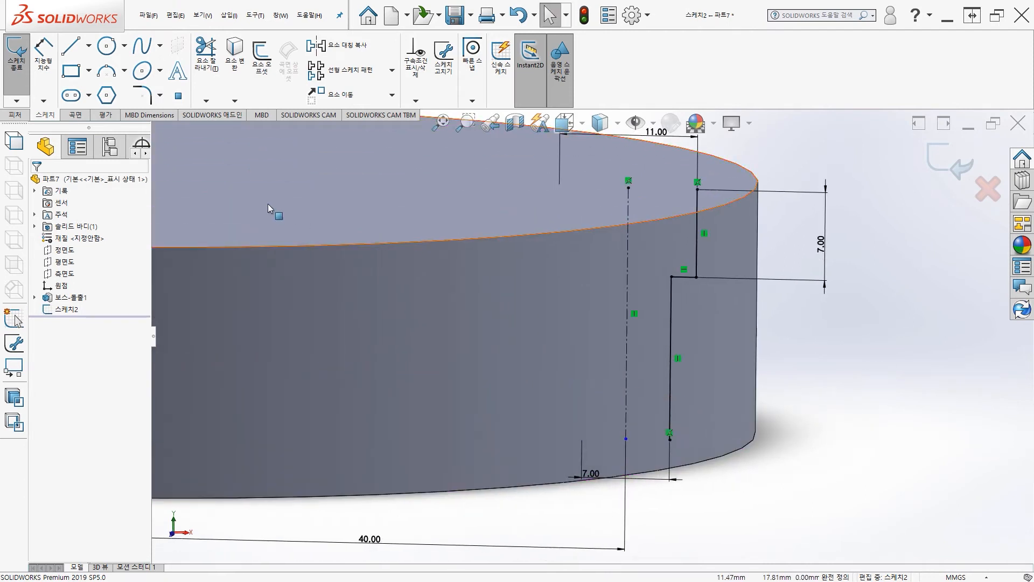
left_click(70, 46)
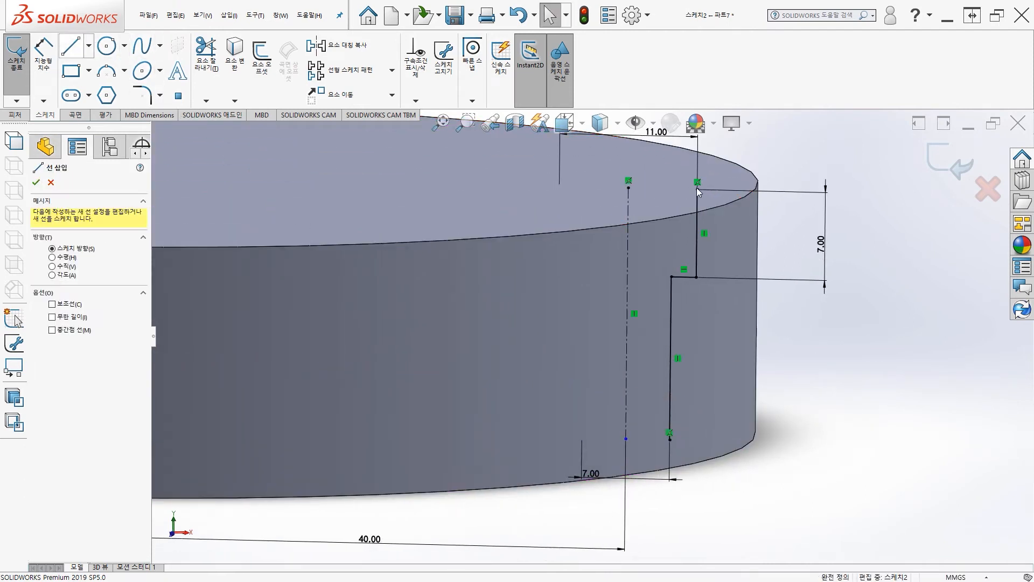
left_click(628, 188)
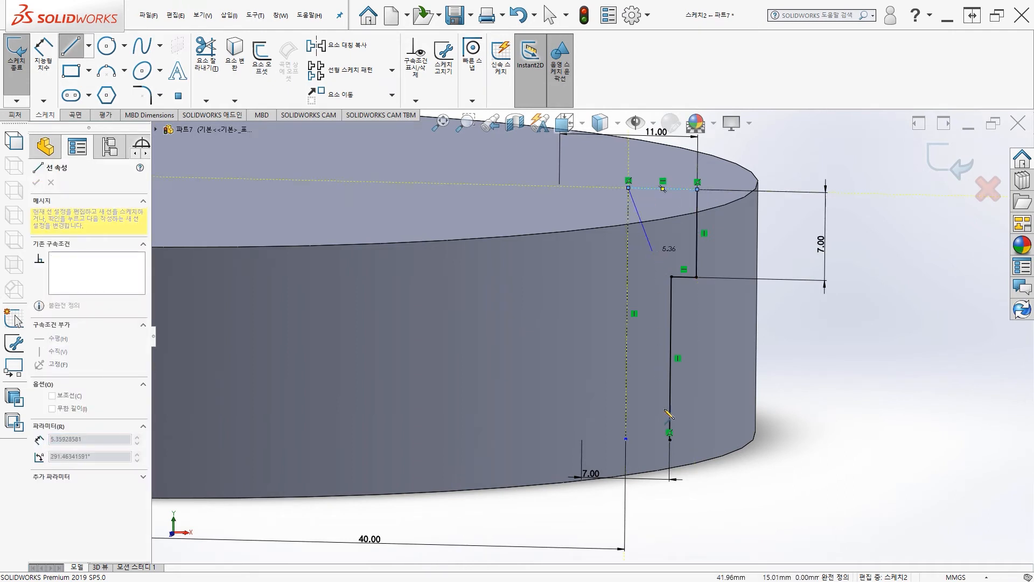
key("Escape")
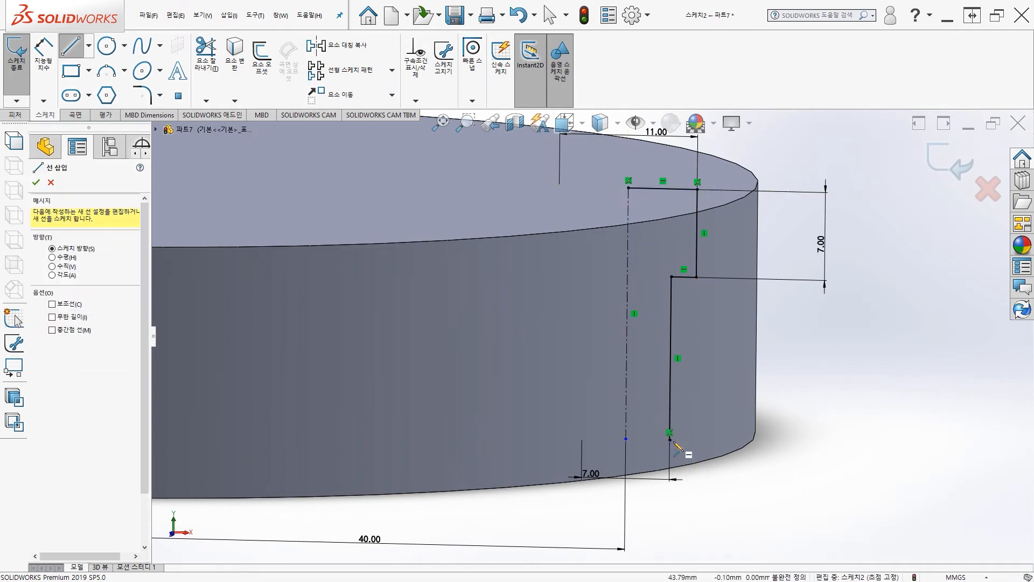
left_click(669, 440)
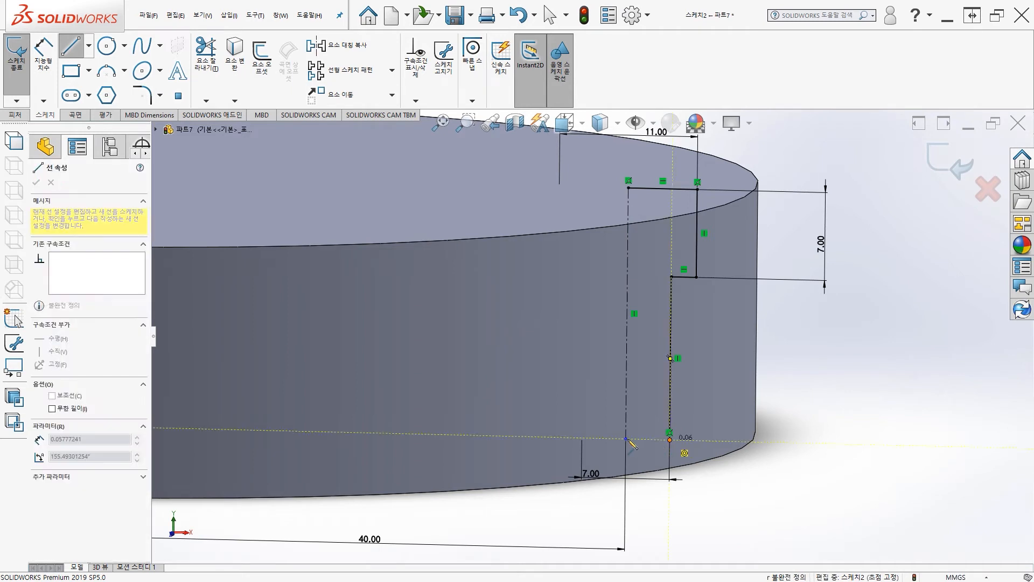
left_click(626, 439)
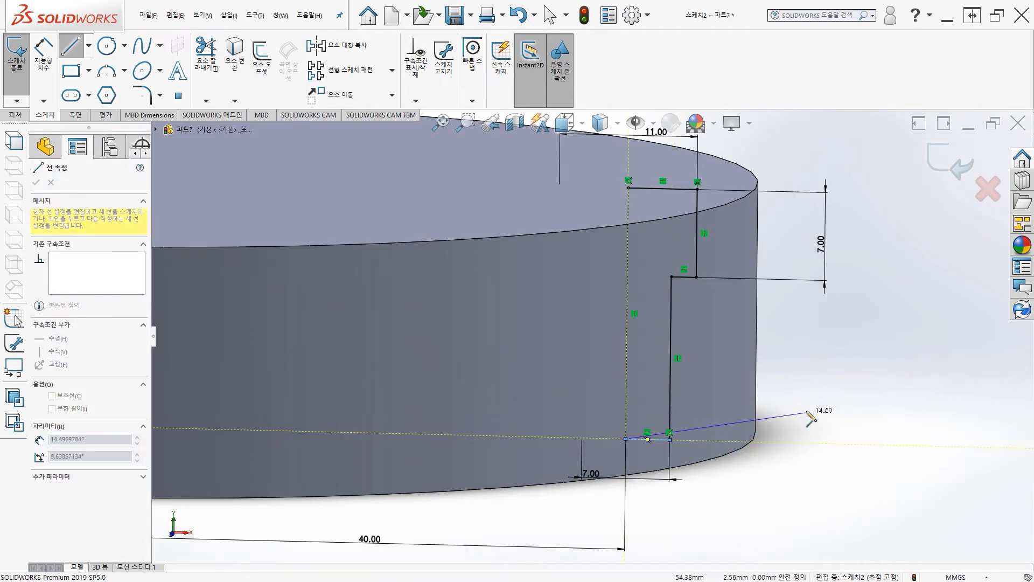
key("Escape")
mouse_move(744, 463)
middle_mouse_down()
mouse_move(741, 431)
mouse_move(752, 422)
mouse_move(739, 444)
mouse_move(743, 463)
middle_mouse_up()
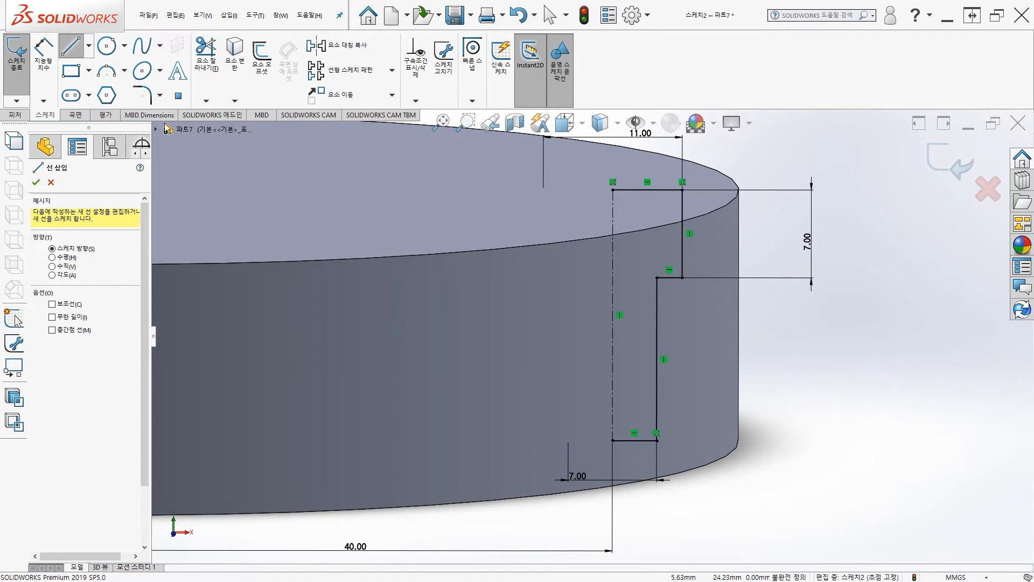
left_click(37, 183)
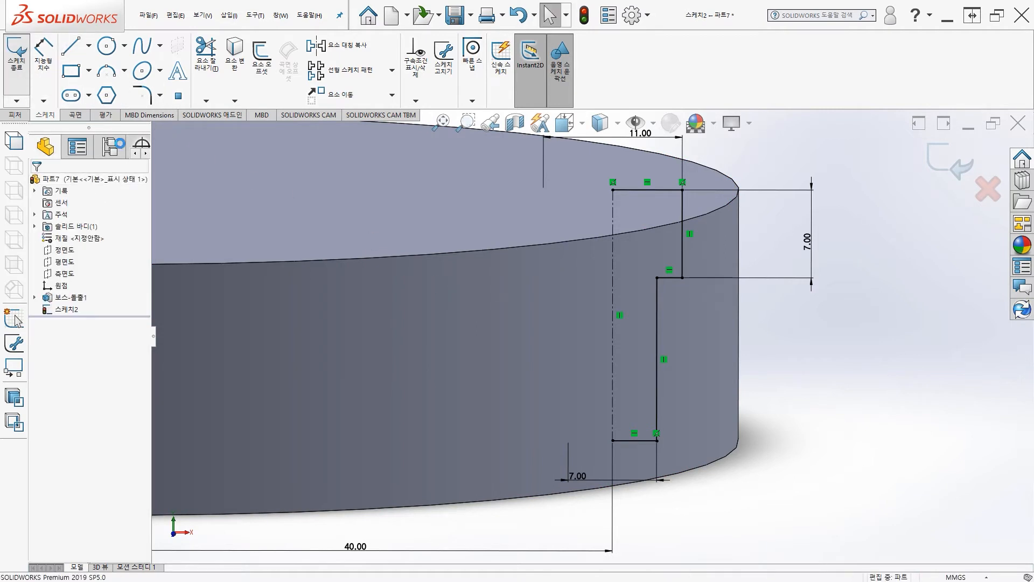
left_click(17, 51)
- Cut the stepped hole with a 360° Revolved Cut of the profile about the outer centreline, letting the sketch close automatically
left_click(220, 53)
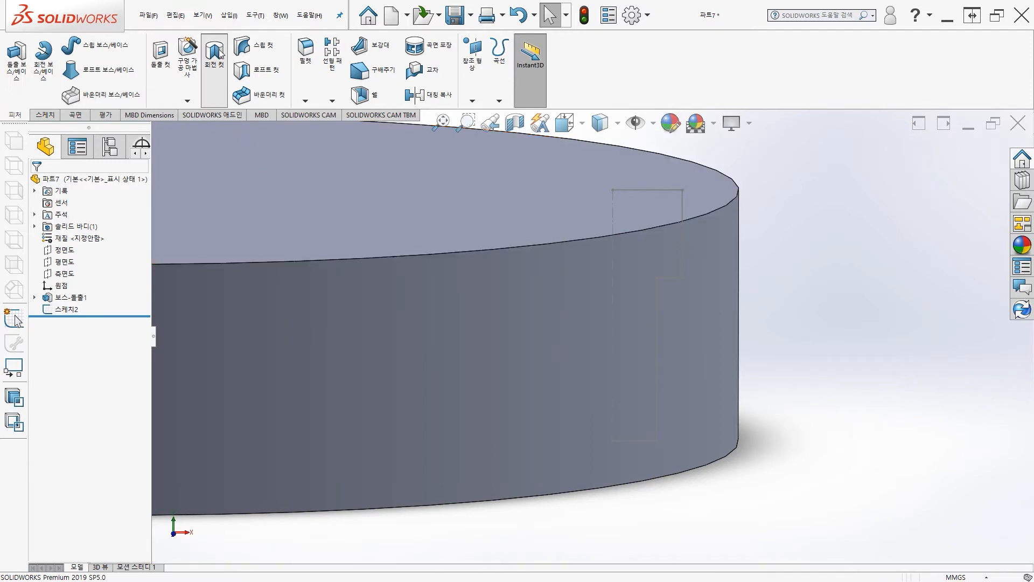
left_click(647, 189)
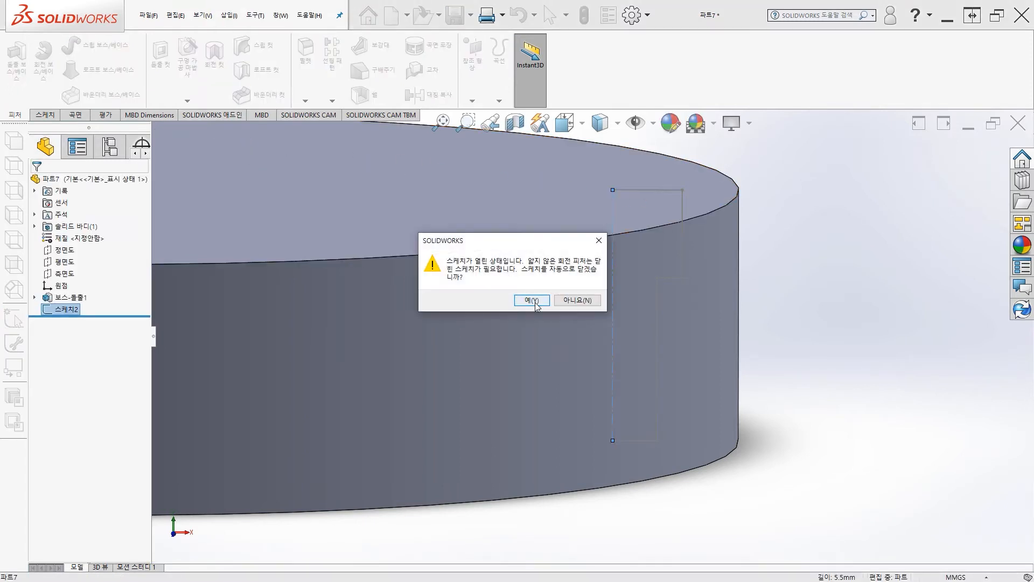
left_click(534, 302)
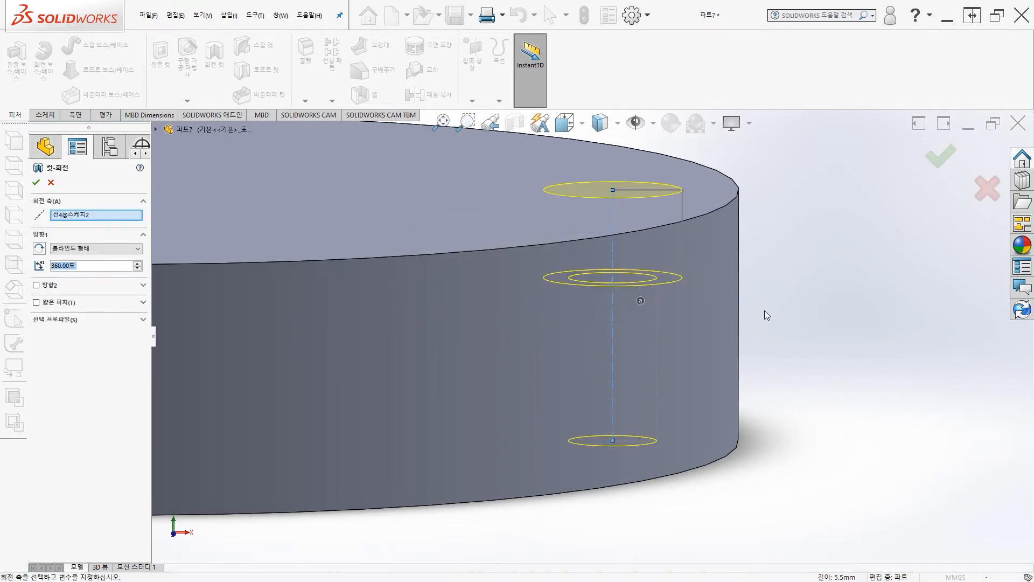
middle_click_drag(763, 312, 614, 334)
scroll(669, 320, "up", 3)
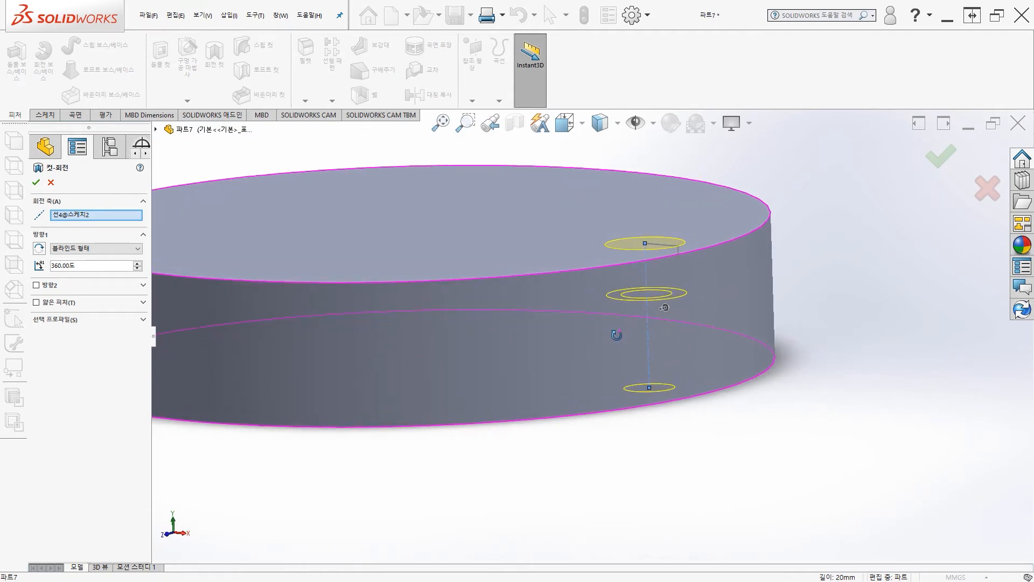
left_click(36, 183)
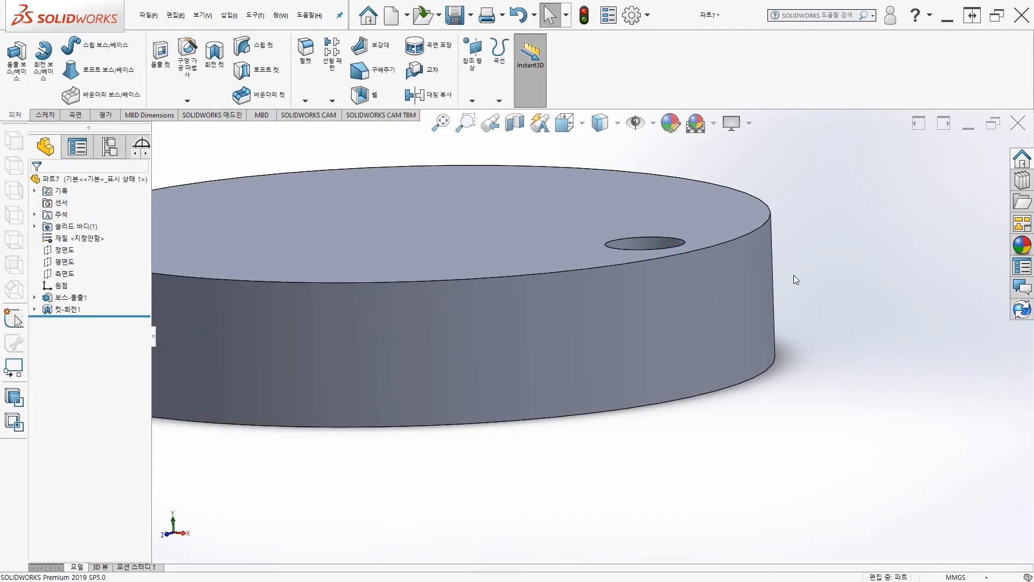
middle_click_drag(794, 274, 784, 321)
scroll(780, 321, "up", 3)
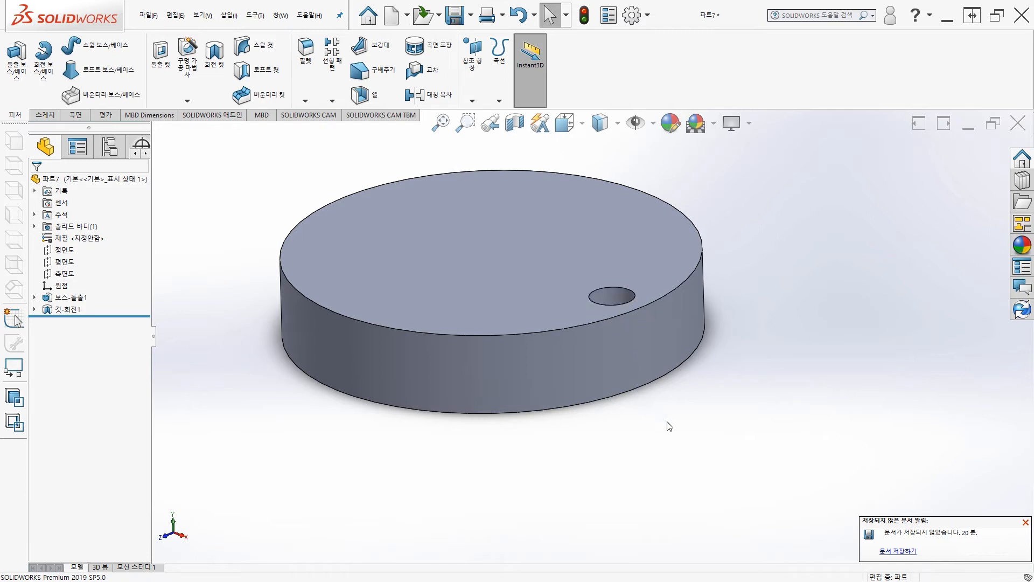
middle_click_drag(668, 422, 680, 463)
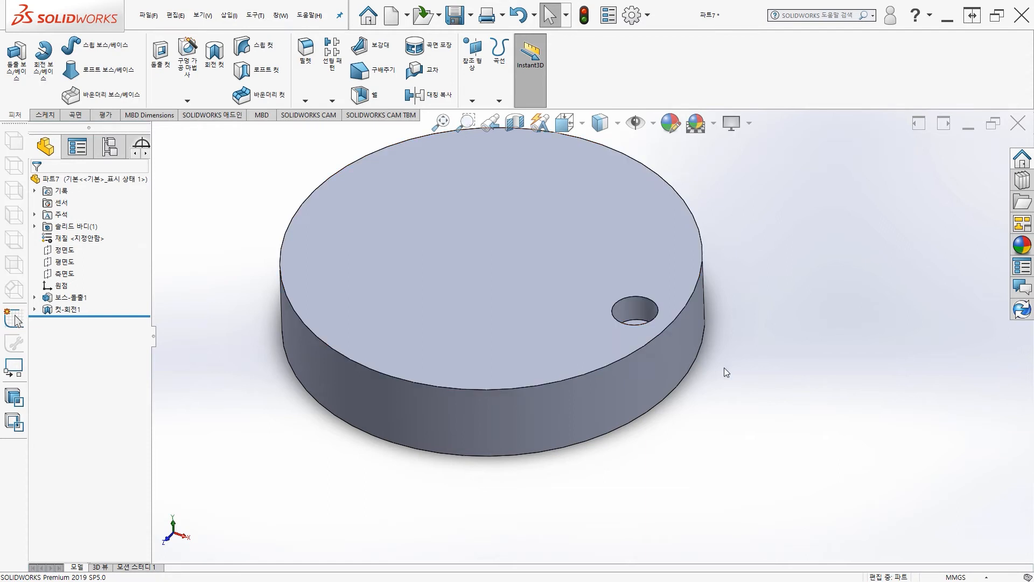
middle_click_drag(716, 373, 725, 345)
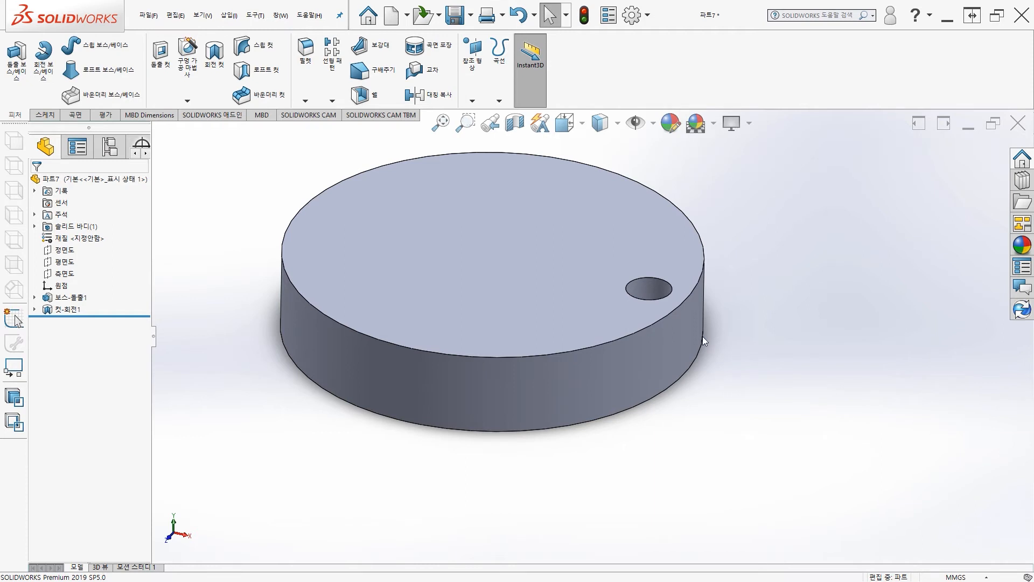
scroll(692, 337, "down", 5)
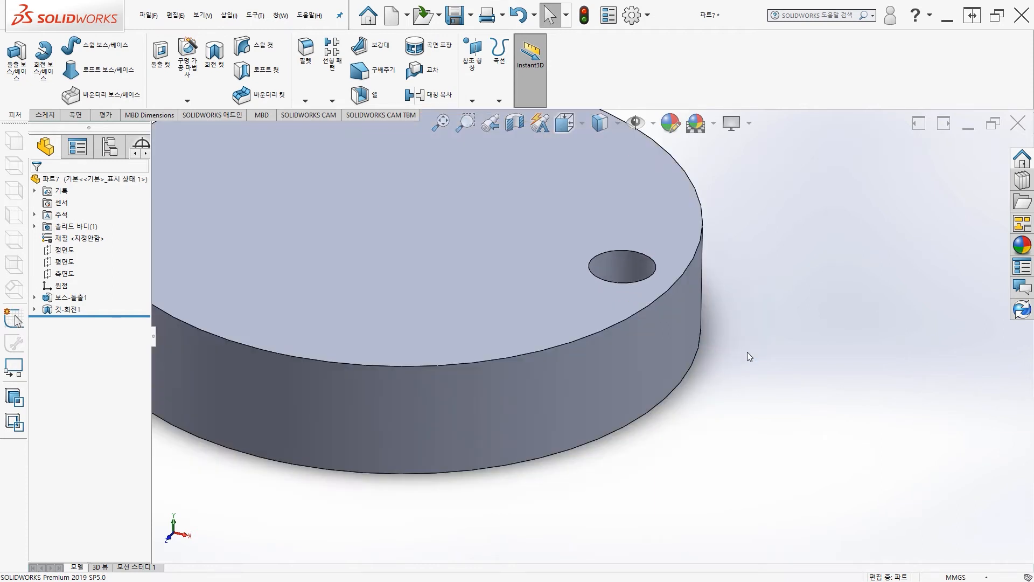
middle_click_drag(748, 351, 711, 340)
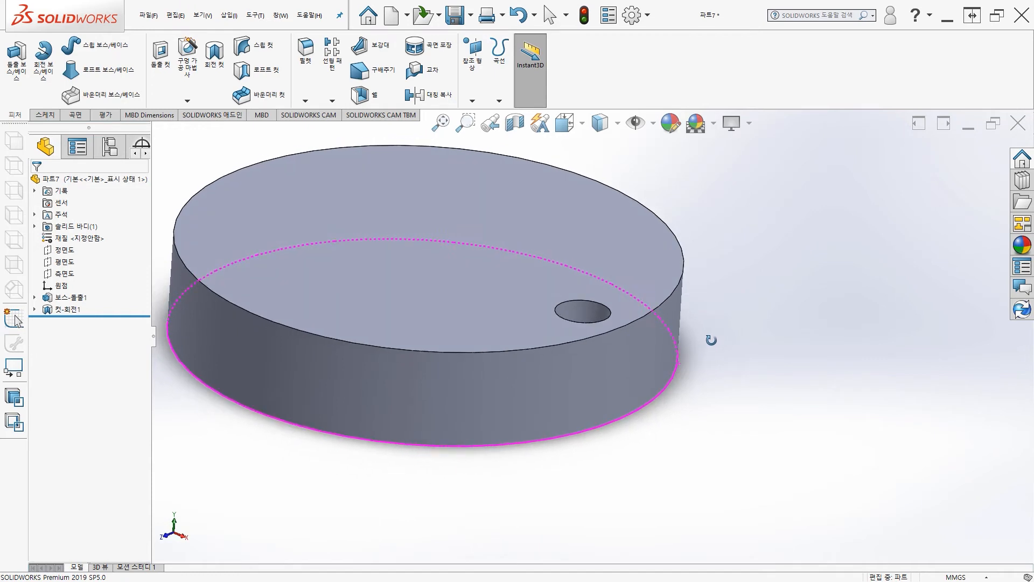
key("Escape")
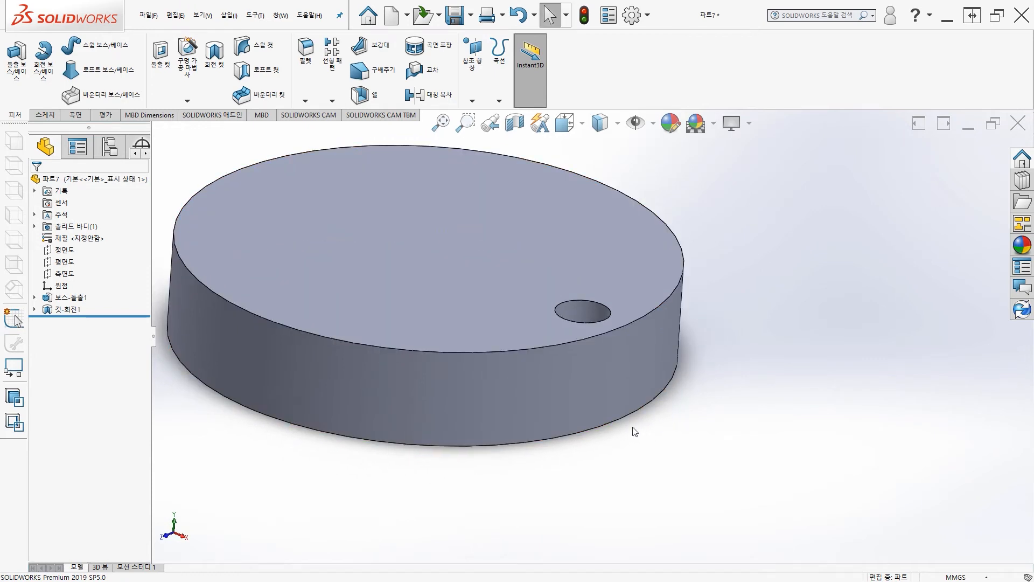
middle_click_drag(633, 436, 648, 408)
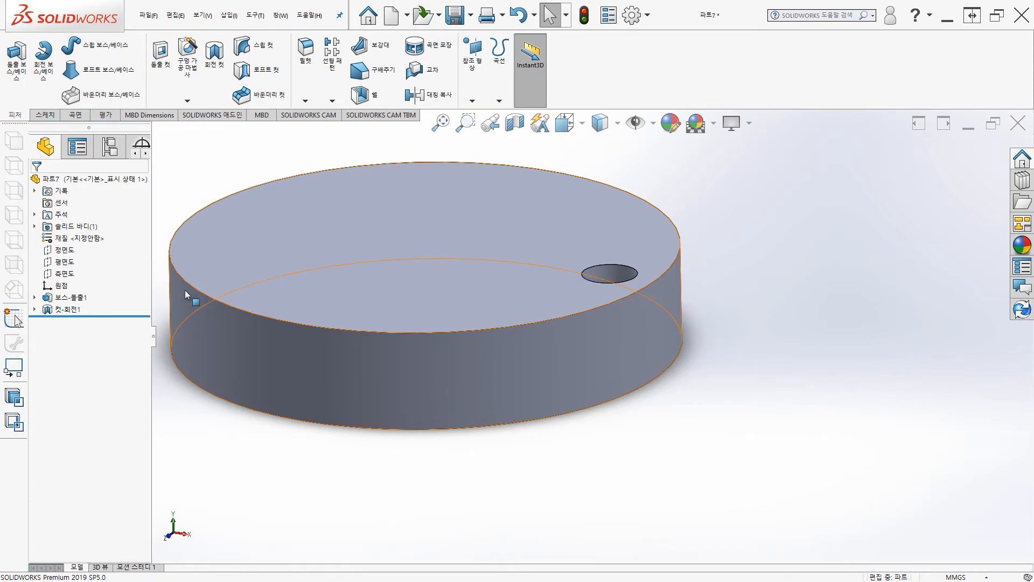
- Start a sketch on the Front Plane and draw a 20 mm vertical centreline from the origin to the disc's top edge
left_click(69, 252)
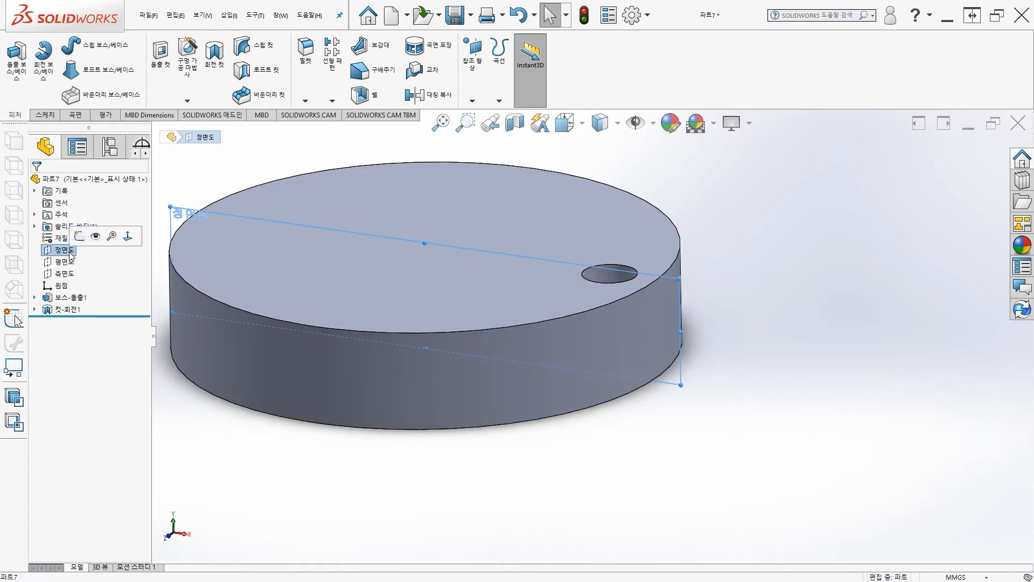
left_click(78, 237)
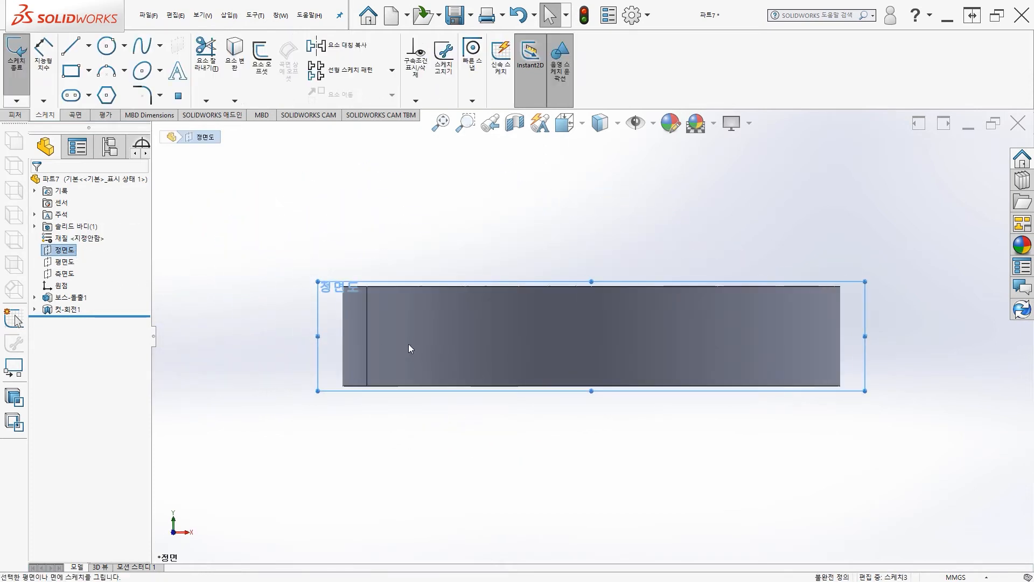
scroll(808, 383, "down", 2)
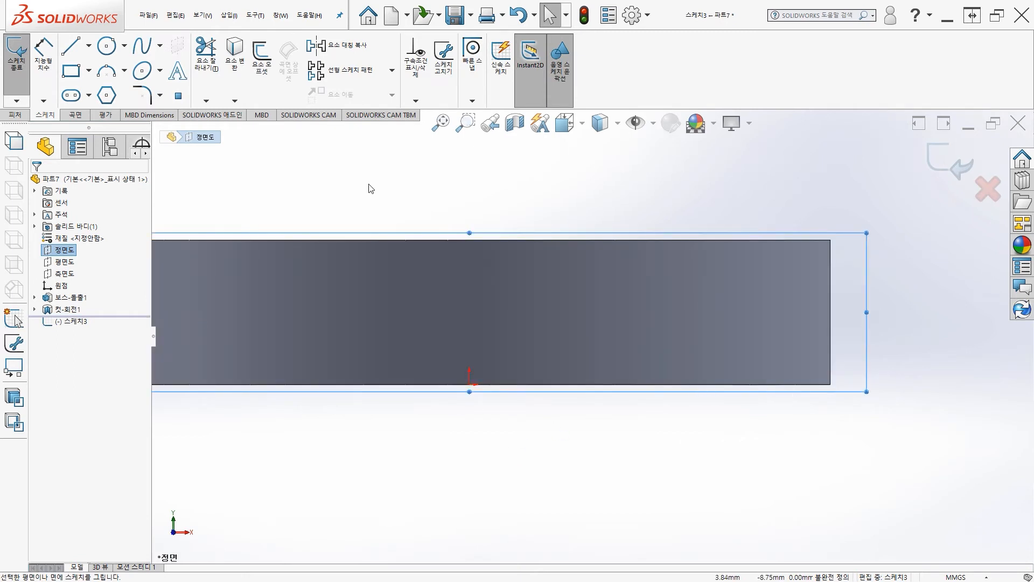
left_click(88, 45)
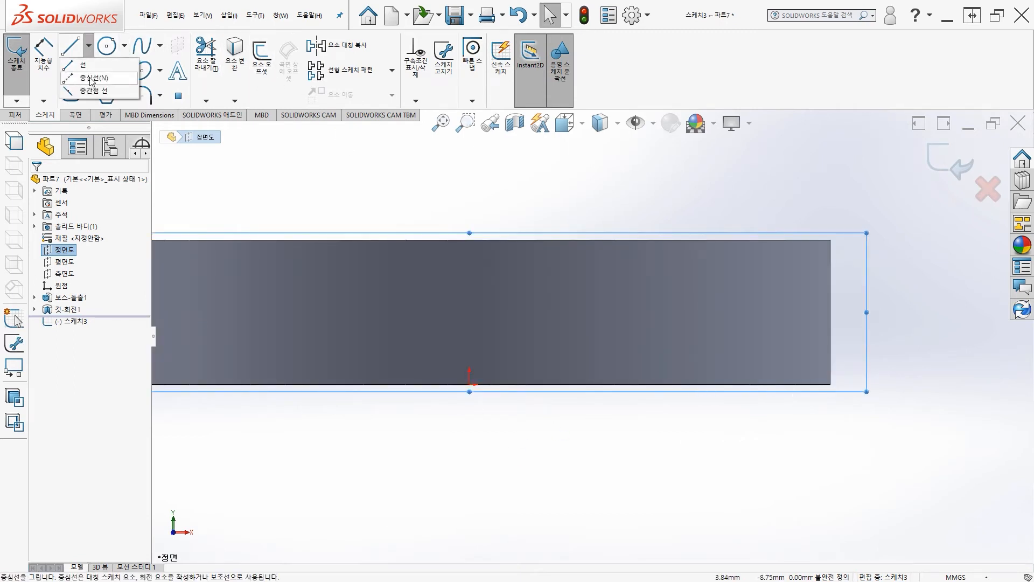
left_click(90, 80)
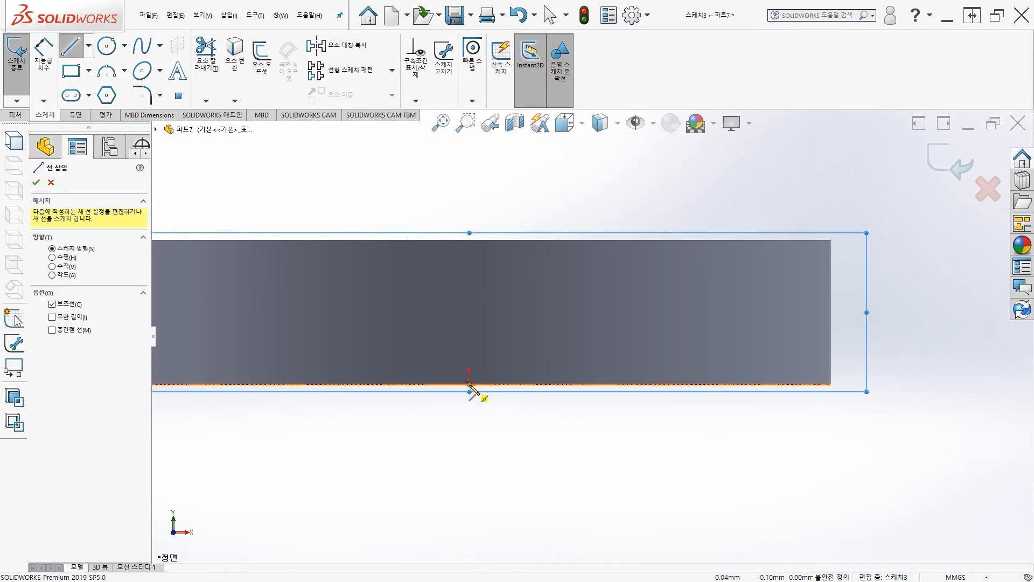
left_click(469, 384)
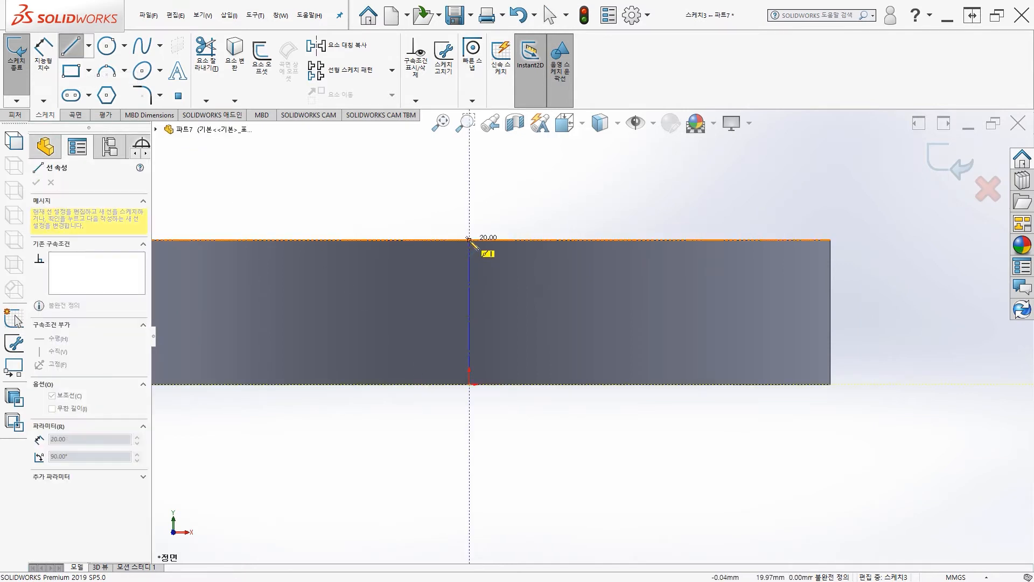
left_click(470, 241)
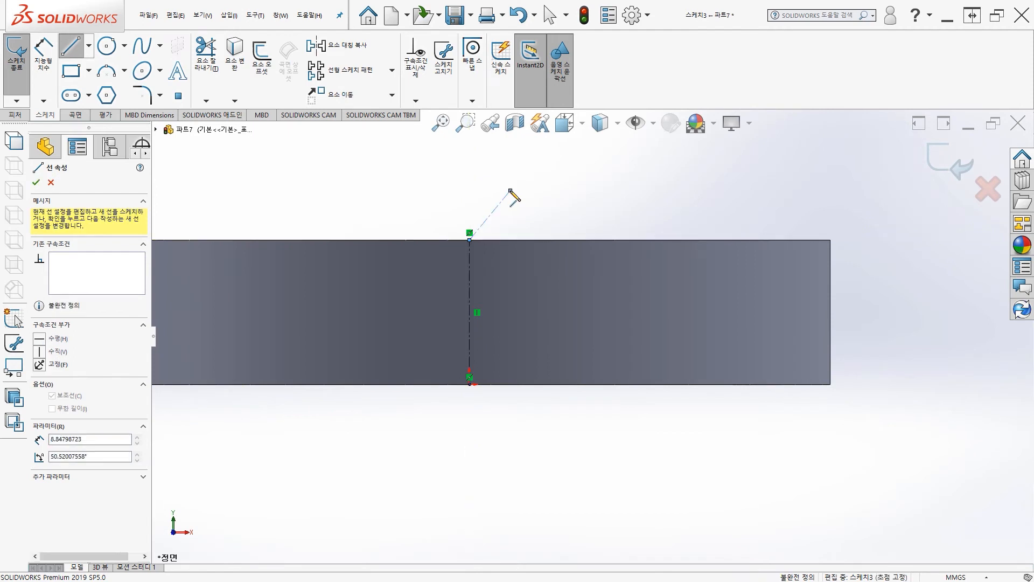
key("Escape")
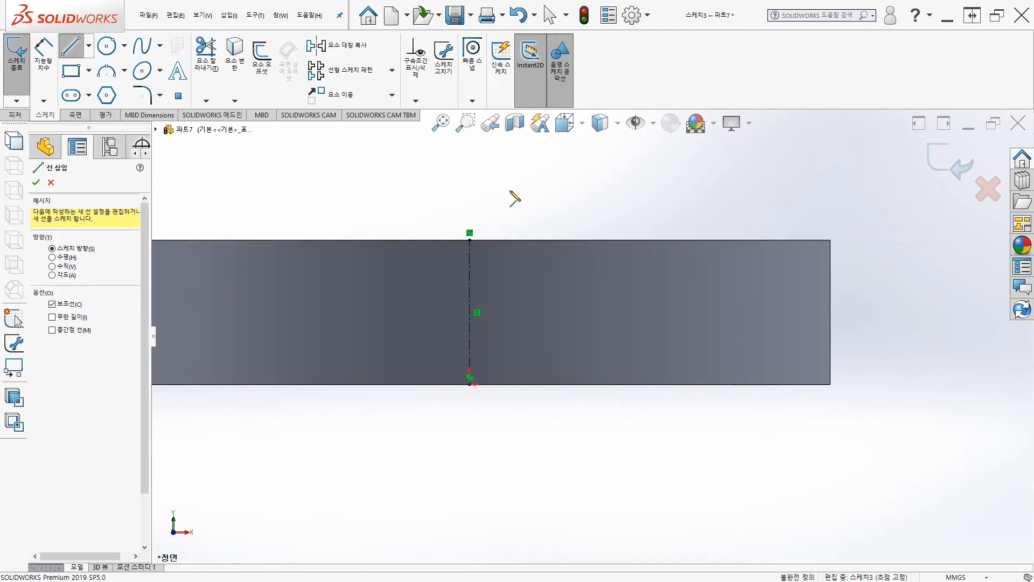
- Sketch a profile from the origin: about 13.5 mm along the base, 2.8 mm up, slanting to the top edge, and about 24.8 mm back
left_click(77, 54)
left_click(77, 54)
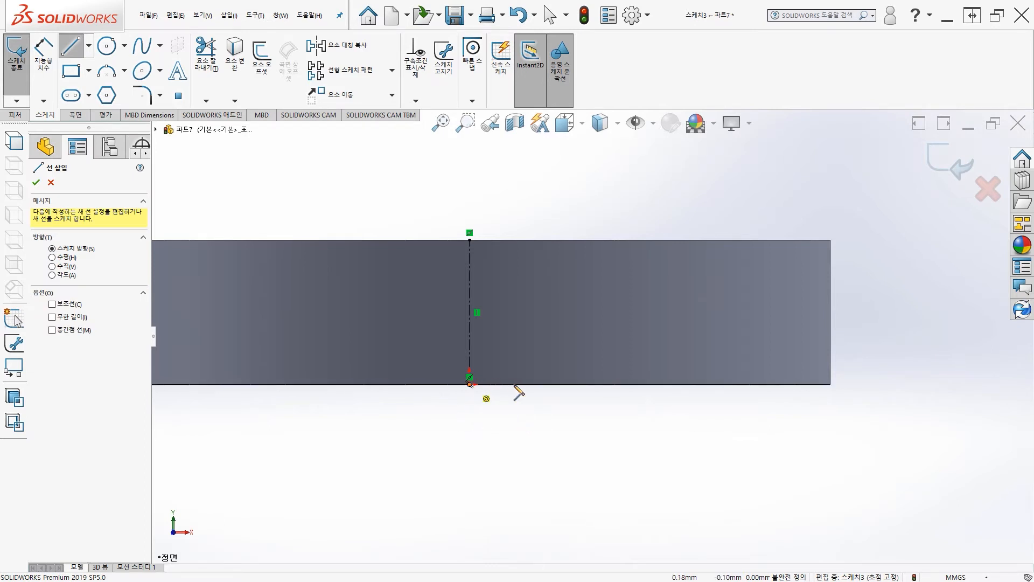
left_click(568, 384)
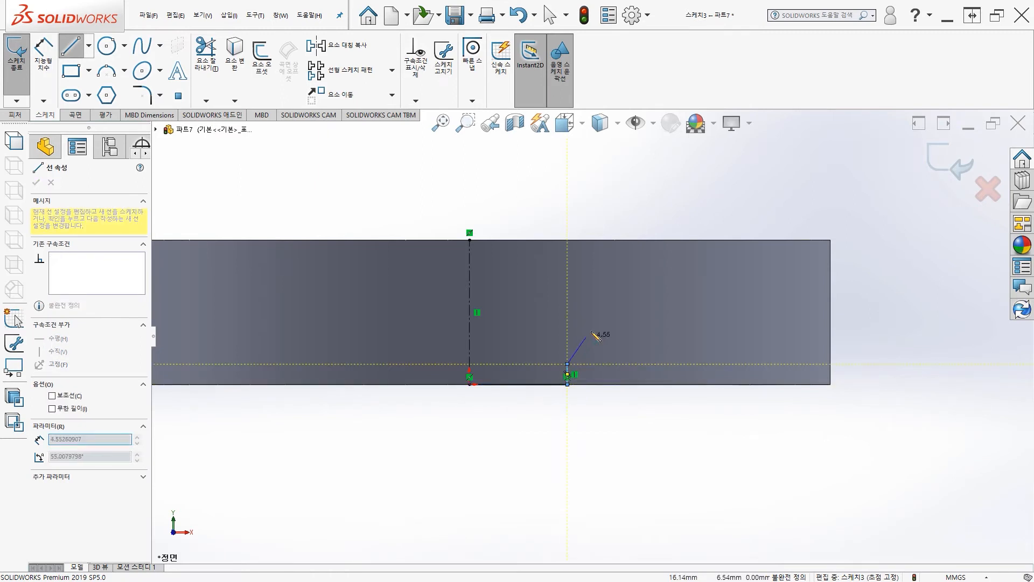
left_click(648, 240)
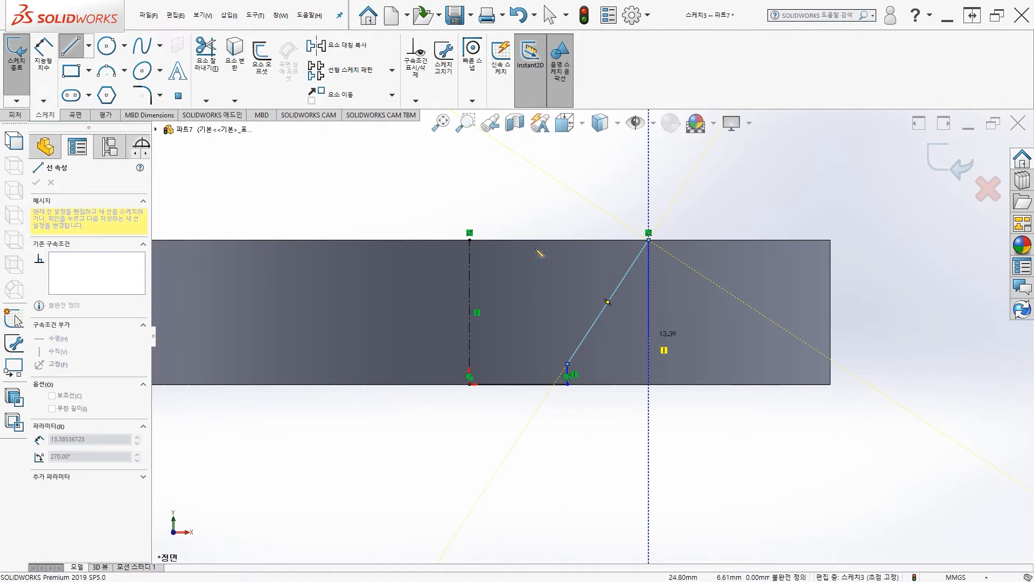
left_click(470, 241)
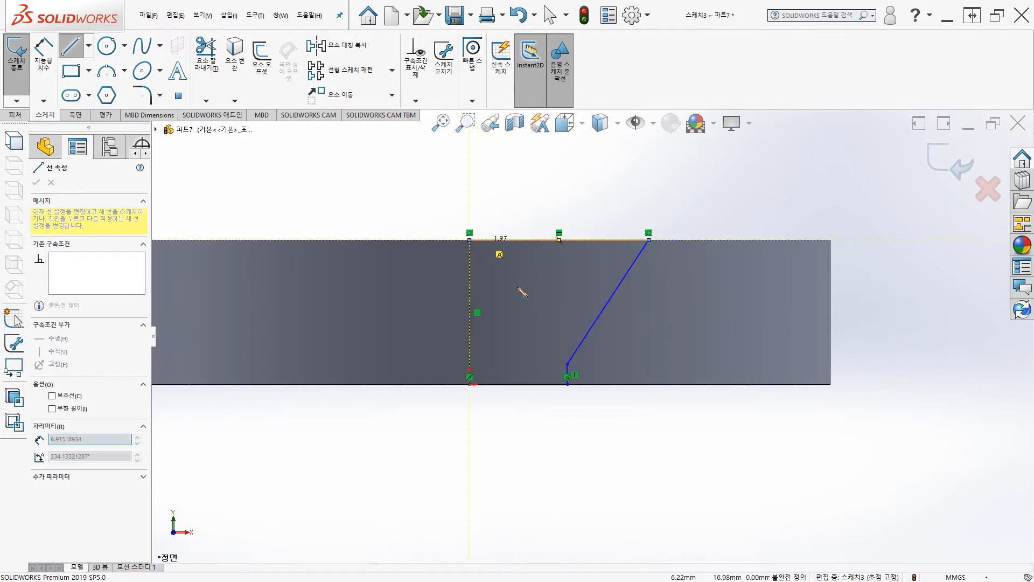
left_click(497, 434)
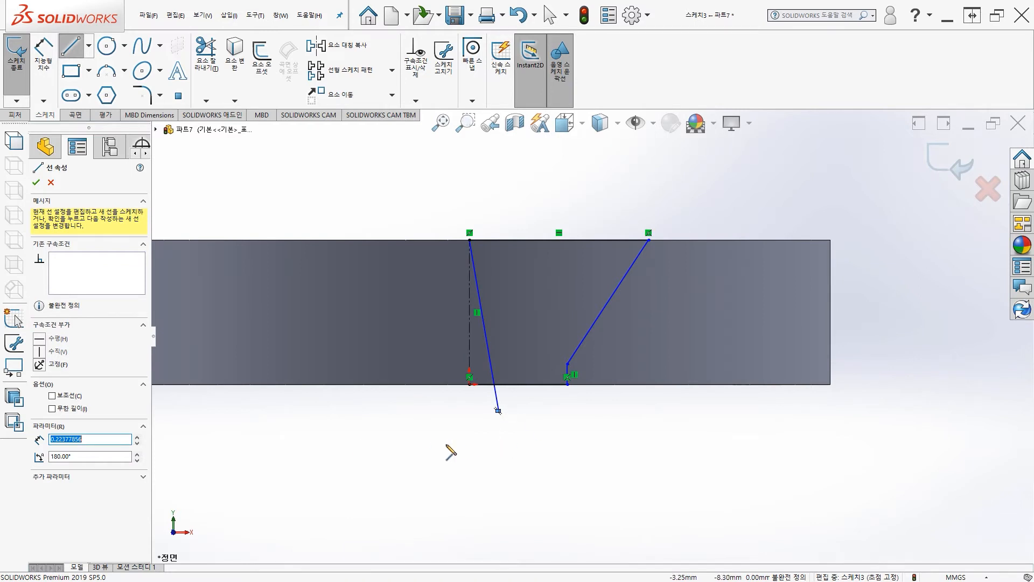
key("Escape")
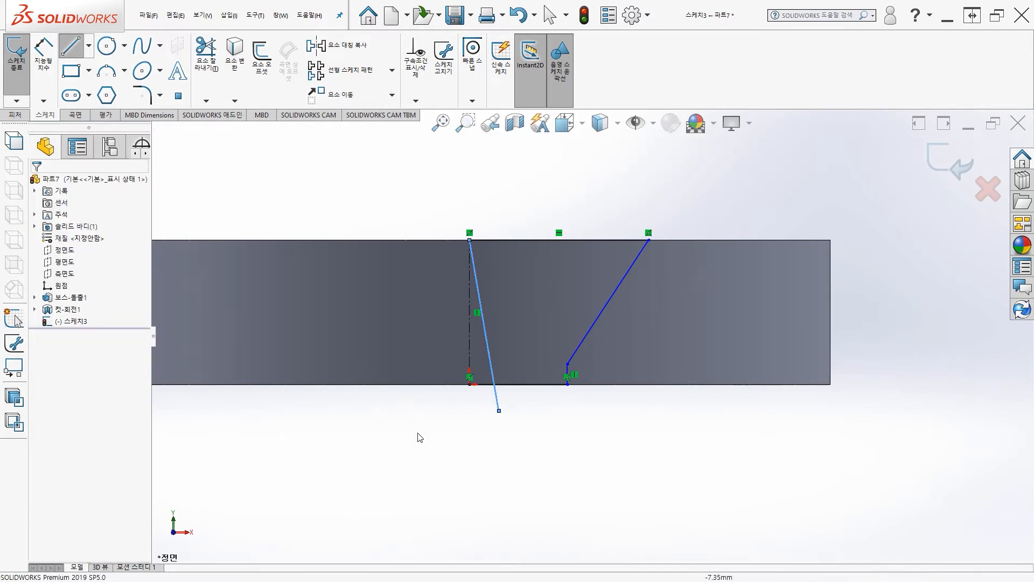
key("ctrl+z")
key("Escape")
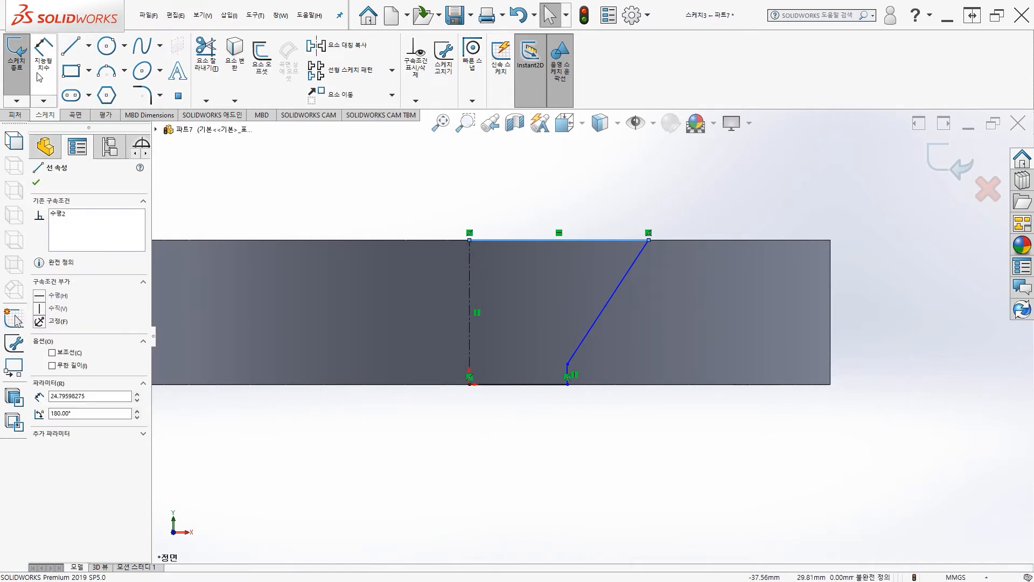
- Dimension the profile's short lower vertical line as a 40 mm diameter about the centreline
left_click(45, 58)
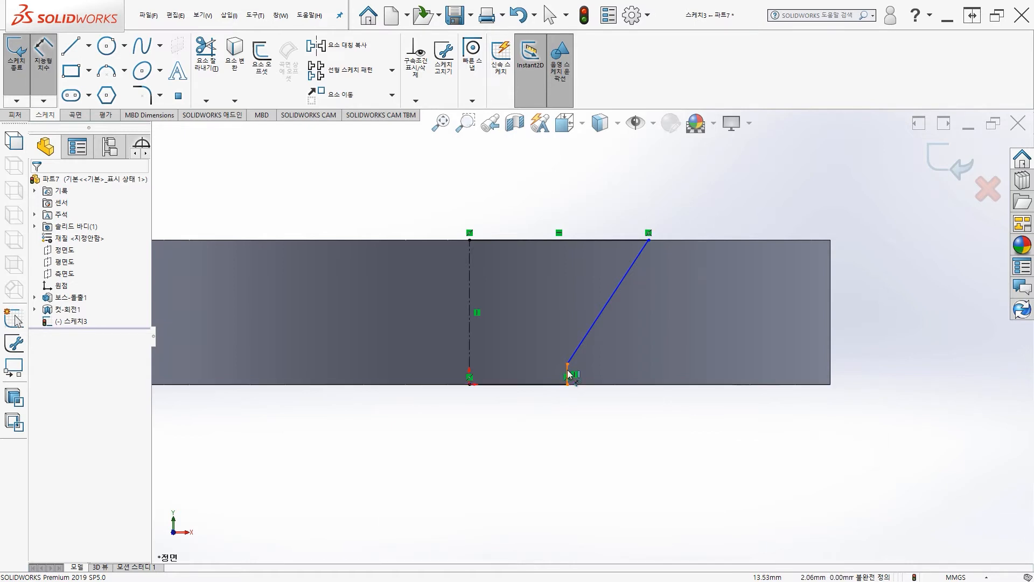
left_click(469, 363)
left_click(568, 372)
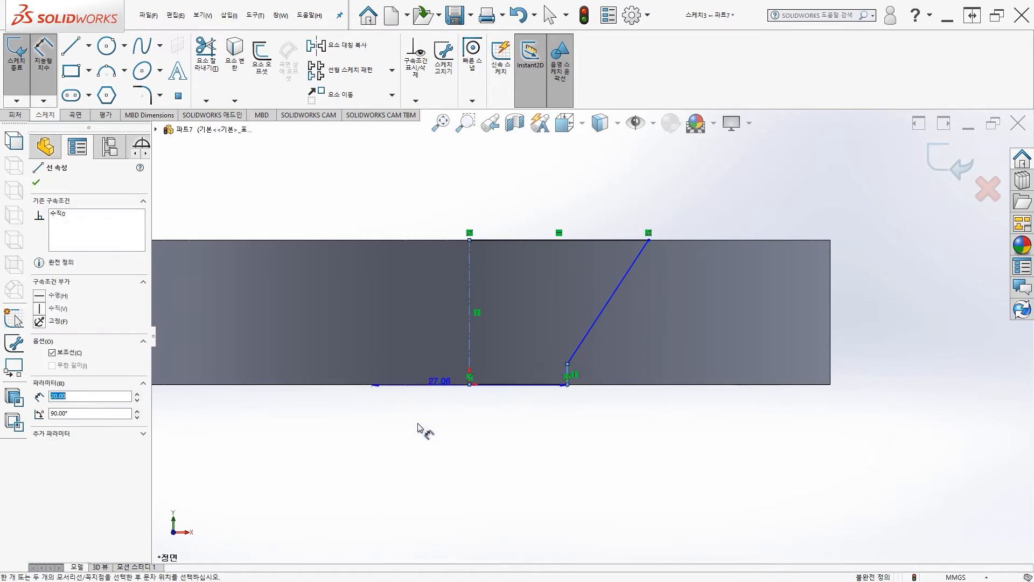
left_click(456, 437)
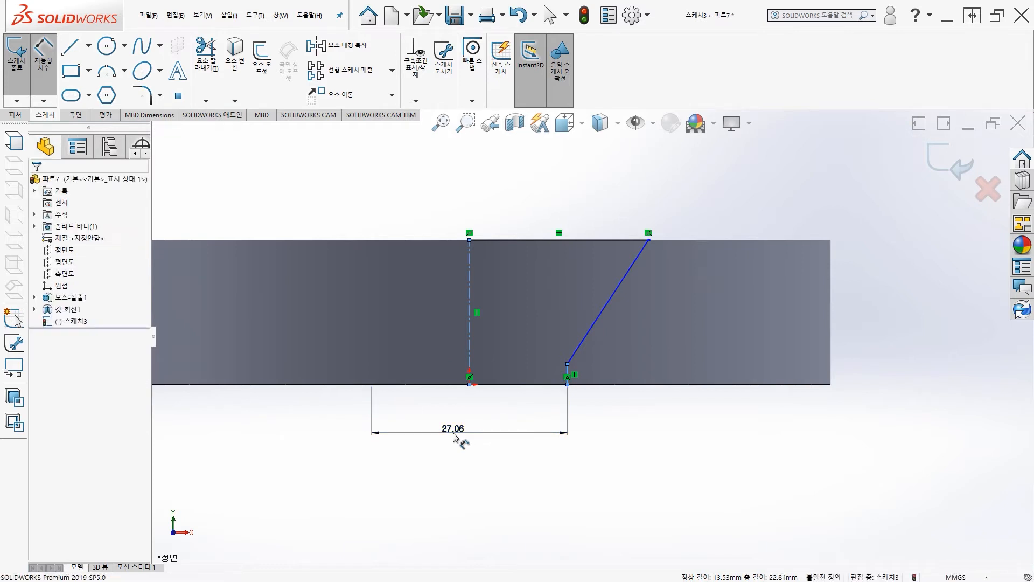
type("25")
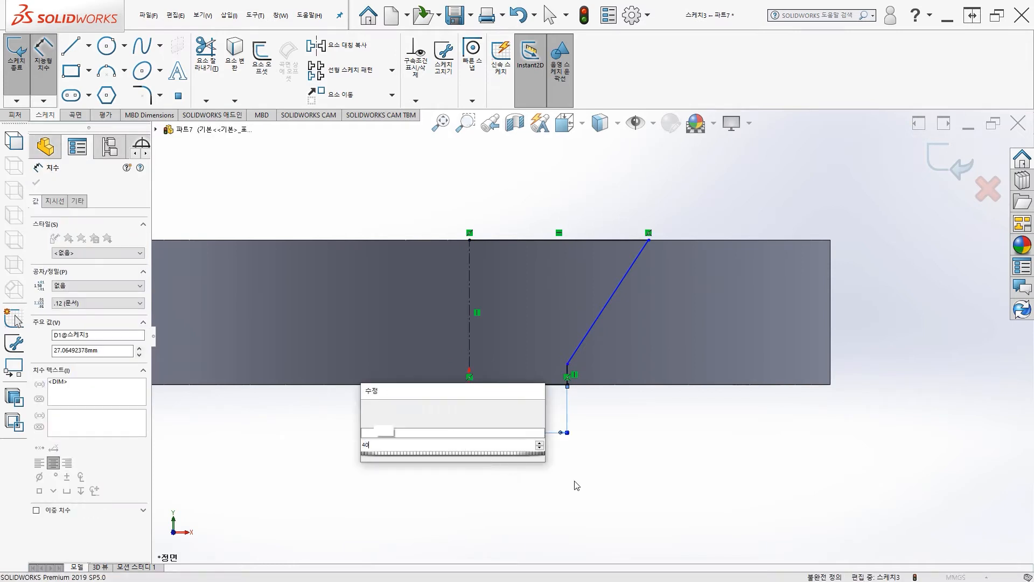
key("Return")
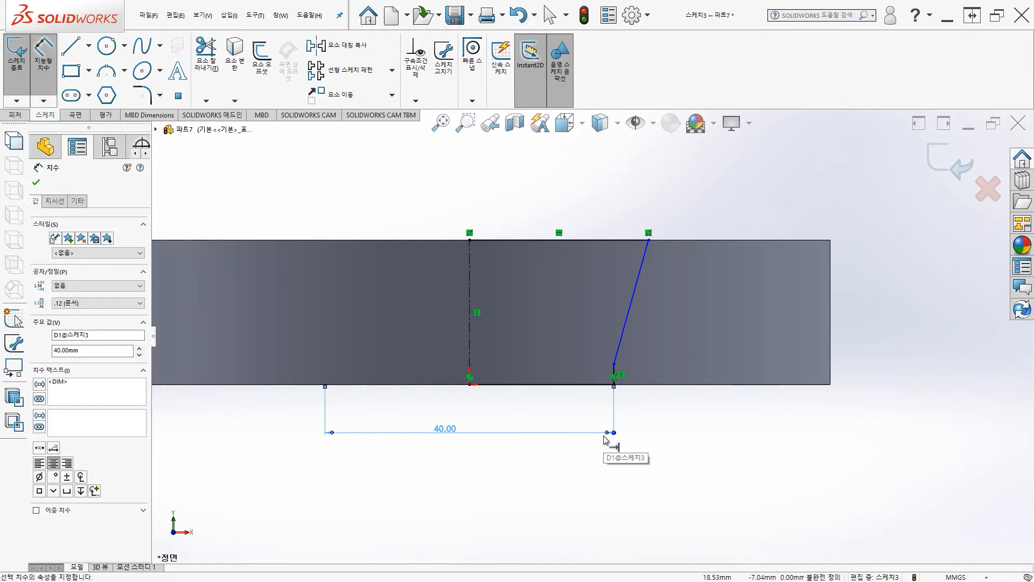
- Dimension the angle between the profile's short vertical line and its slanted line as 30°
left_click(615, 362)
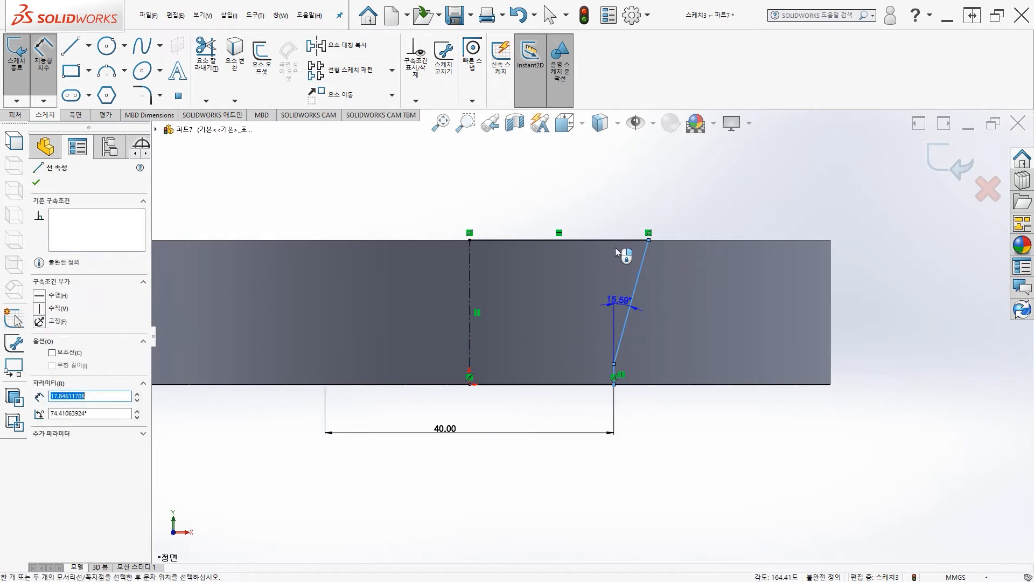
left_click(620, 214)
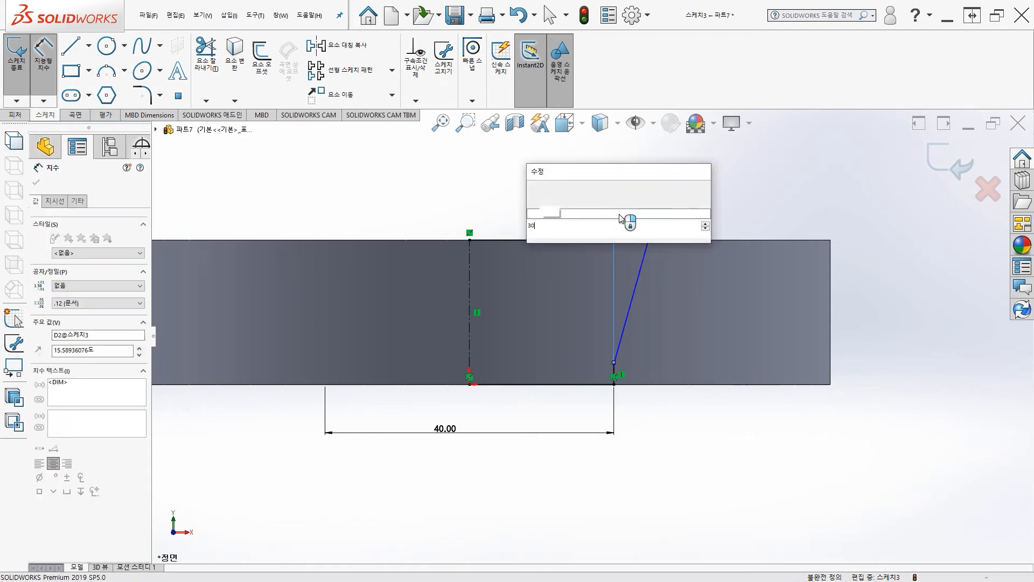
key("Return")
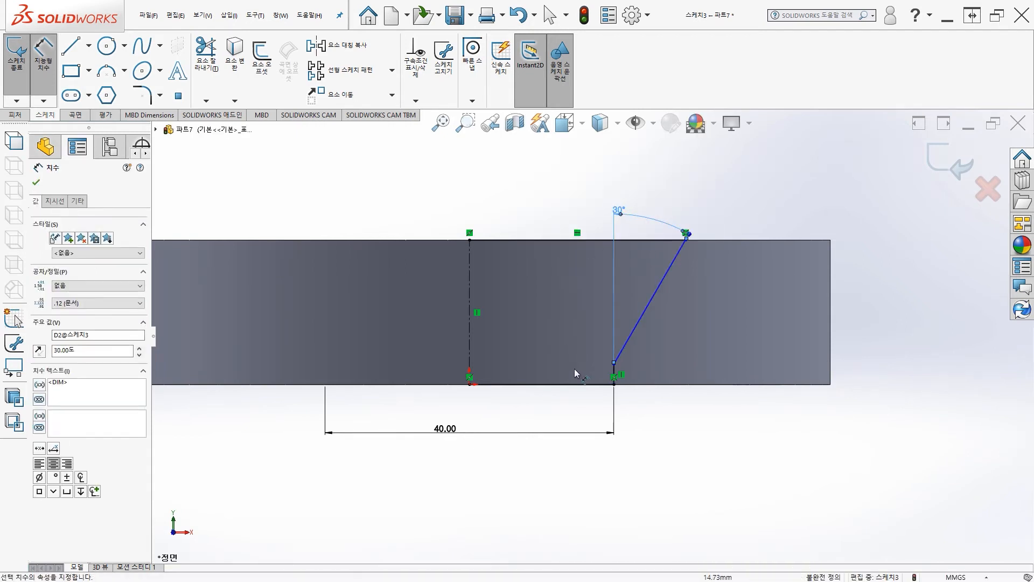
- Try dimensioning the vertical height between the slanted line's two endpoints as 5 mm
left_click(615, 365)
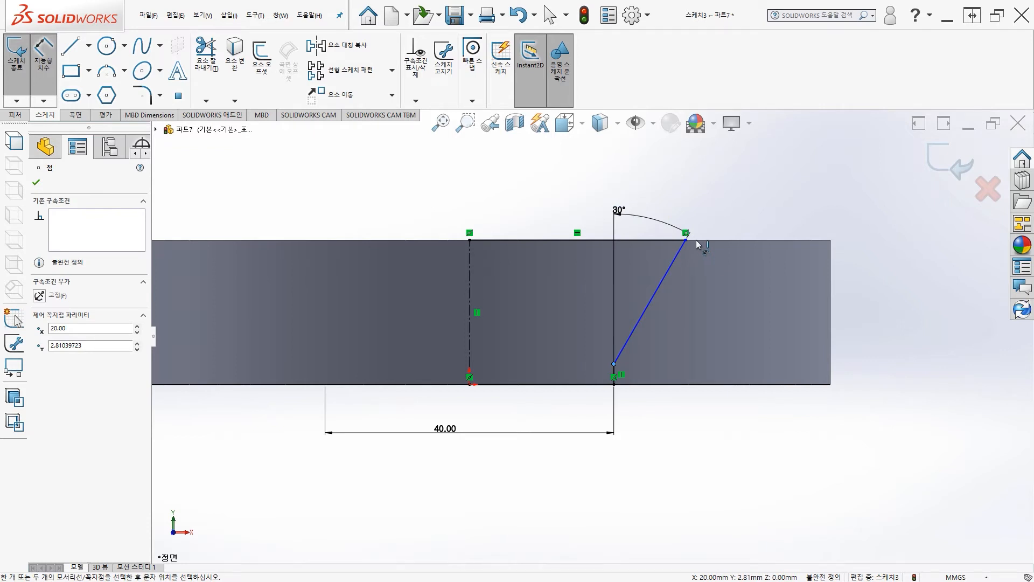
left_click(684, 241)
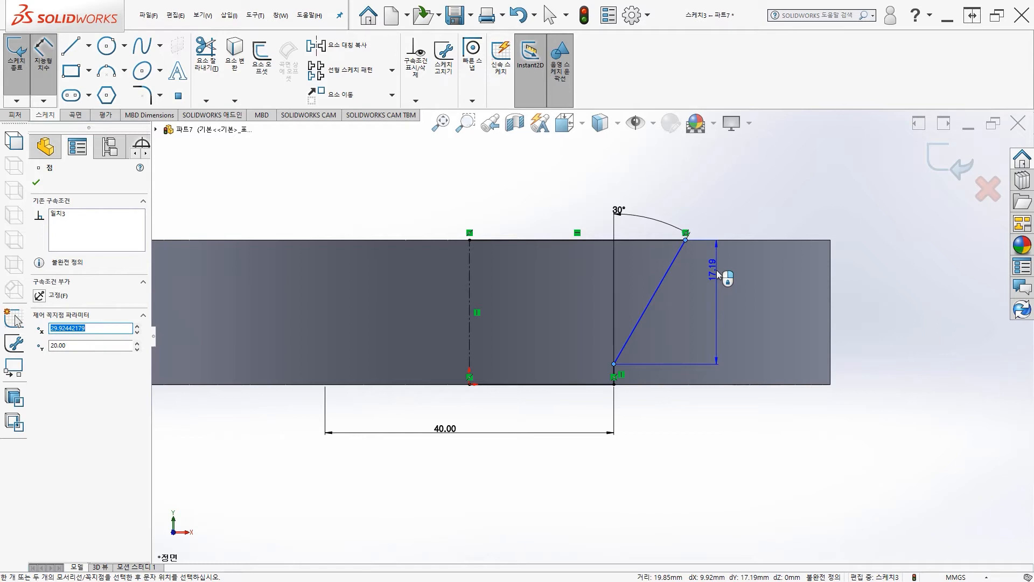
left_click(717, 271)
left_click(717, 270)
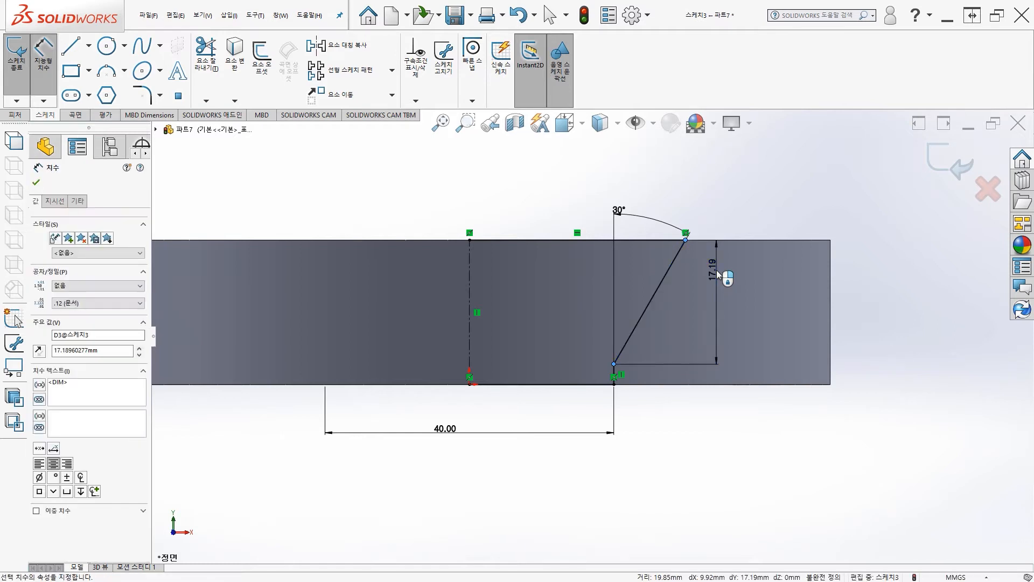
type("5")
key("Return")
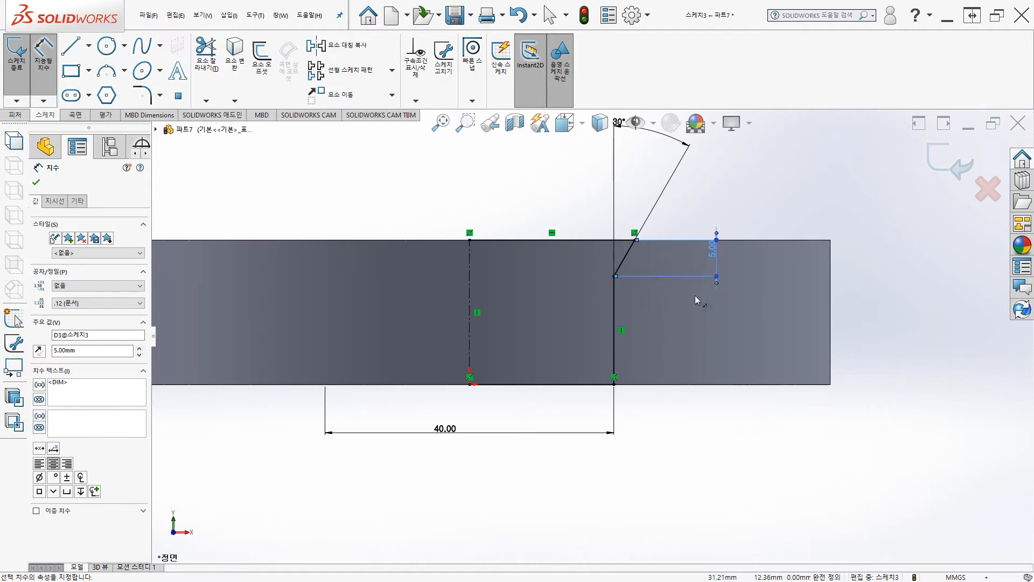
- Undo the 5 mm height value and delete the slanted line's vertical height dimension
key("ctrl+z")
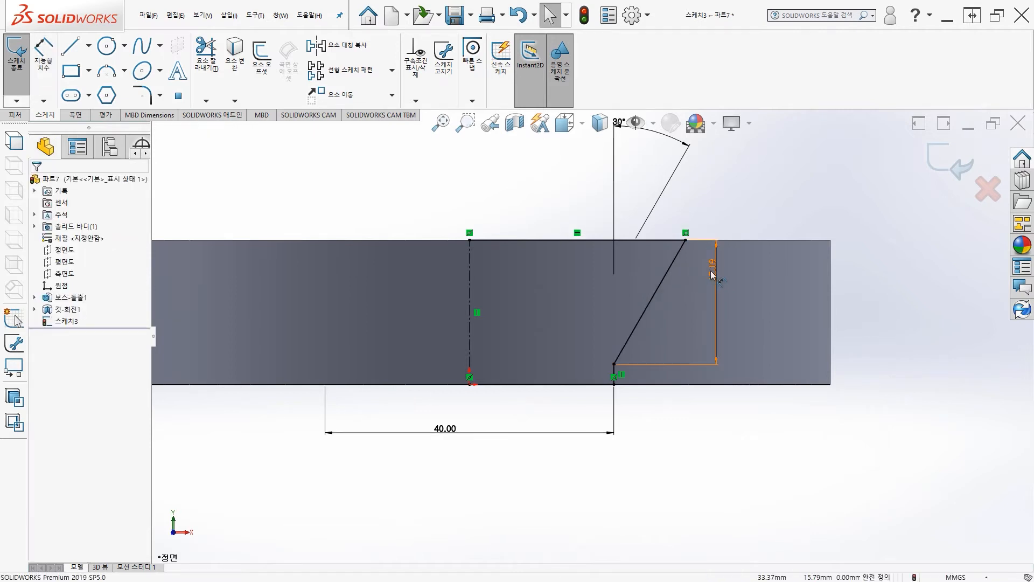
left_click(713, 275)
right_click(712, 270)
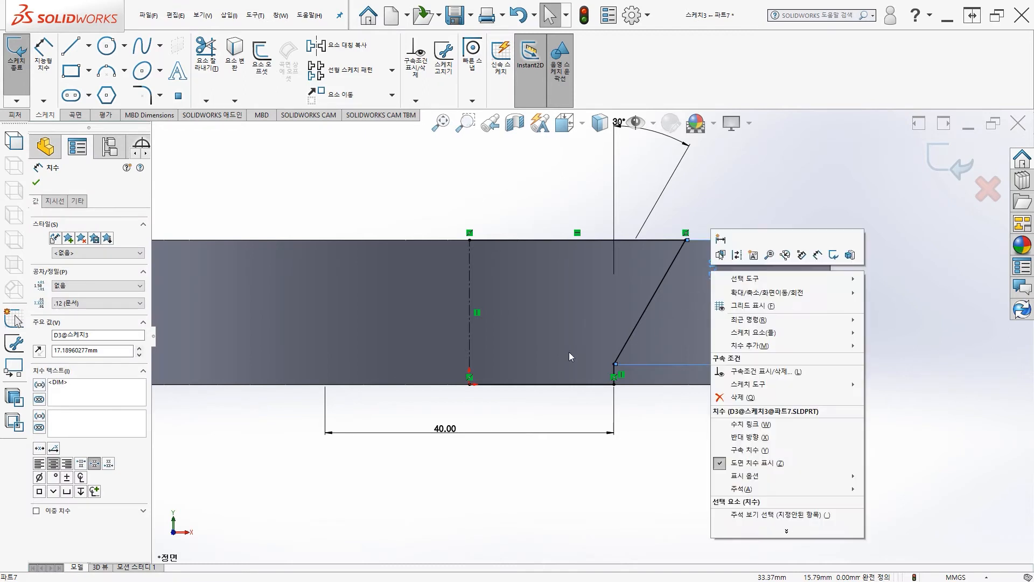
left_click(711, 399)
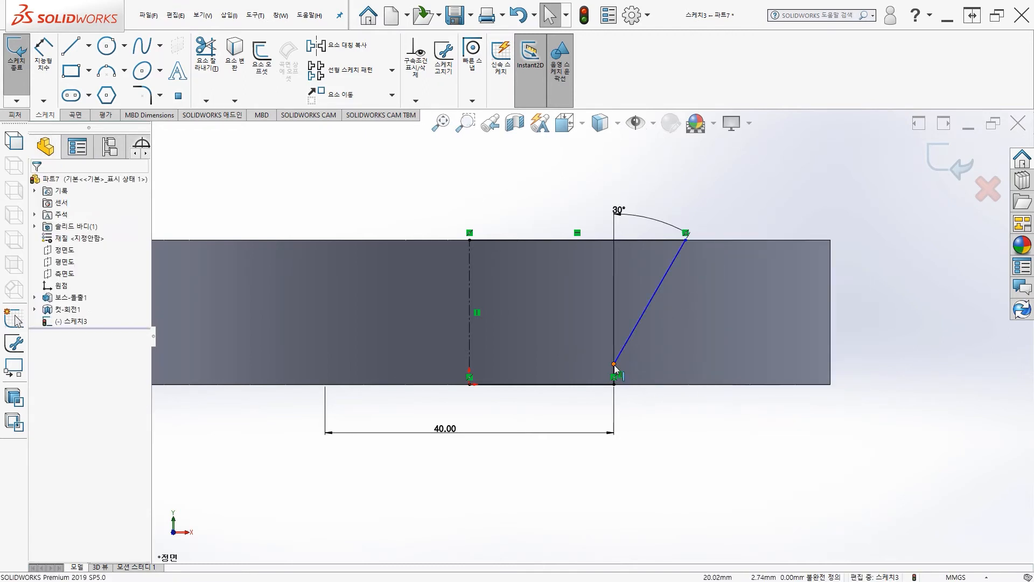
- Dimension the length of the profile's short lower vertical line as 5 mm
left_click(645, 372)
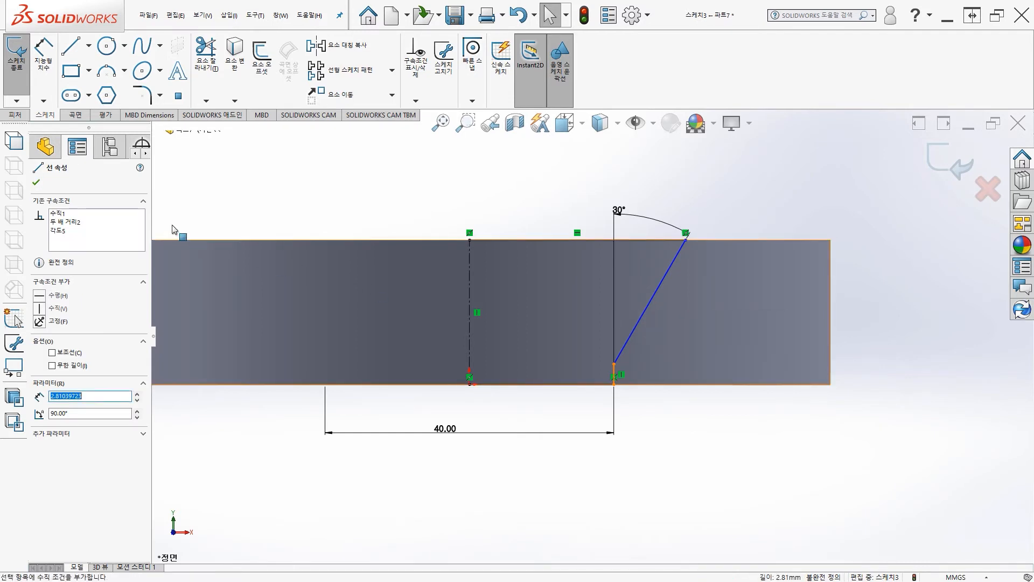
left_click(43, 51)
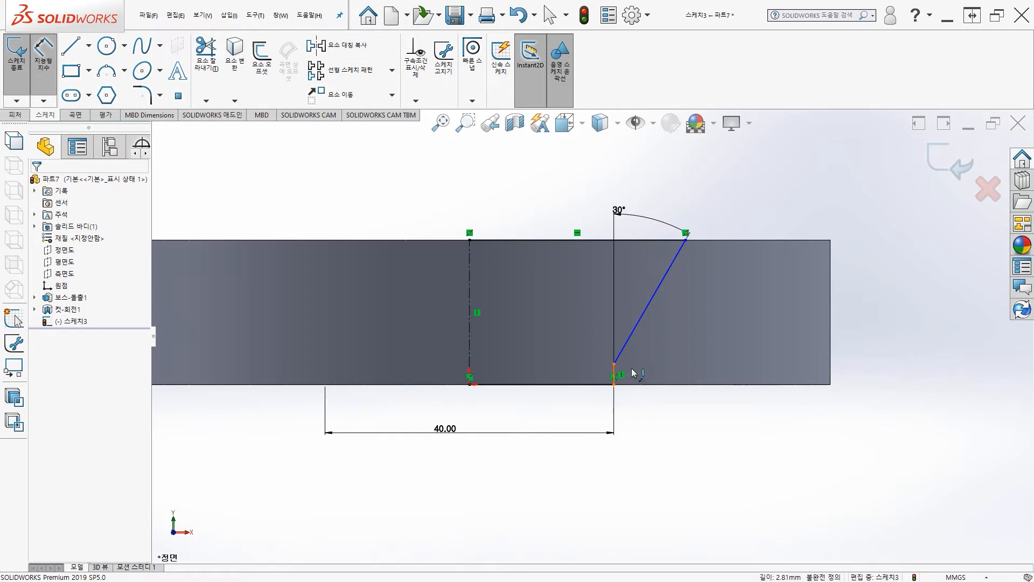
left_click(614, 372)
left_click(662, 370)
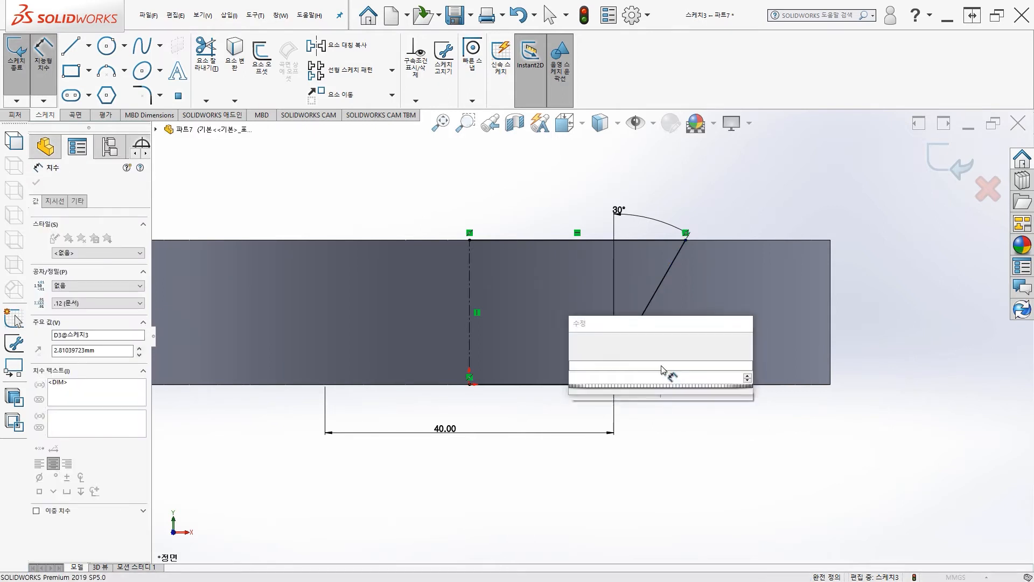
key("Return")
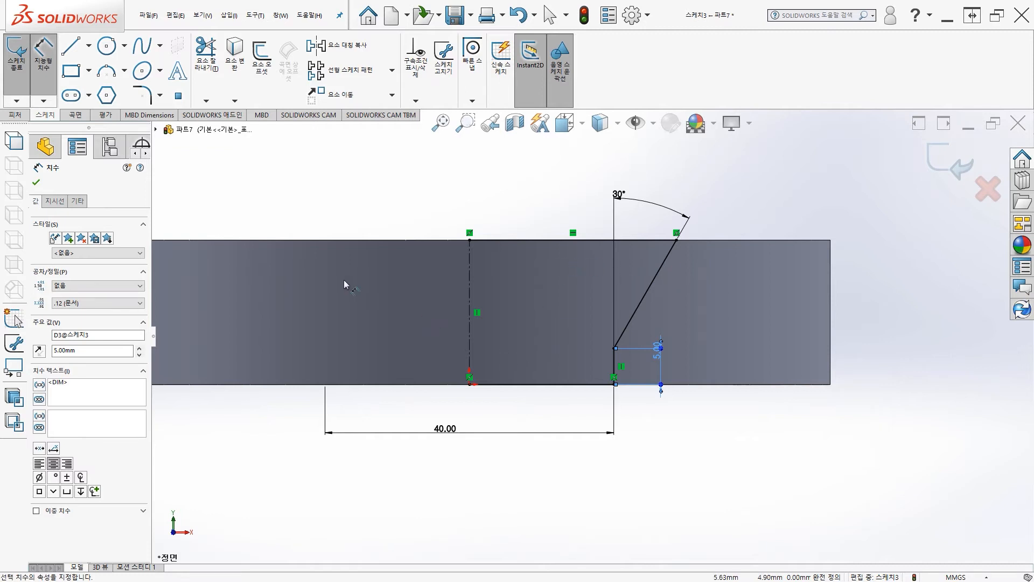
key("Escape")
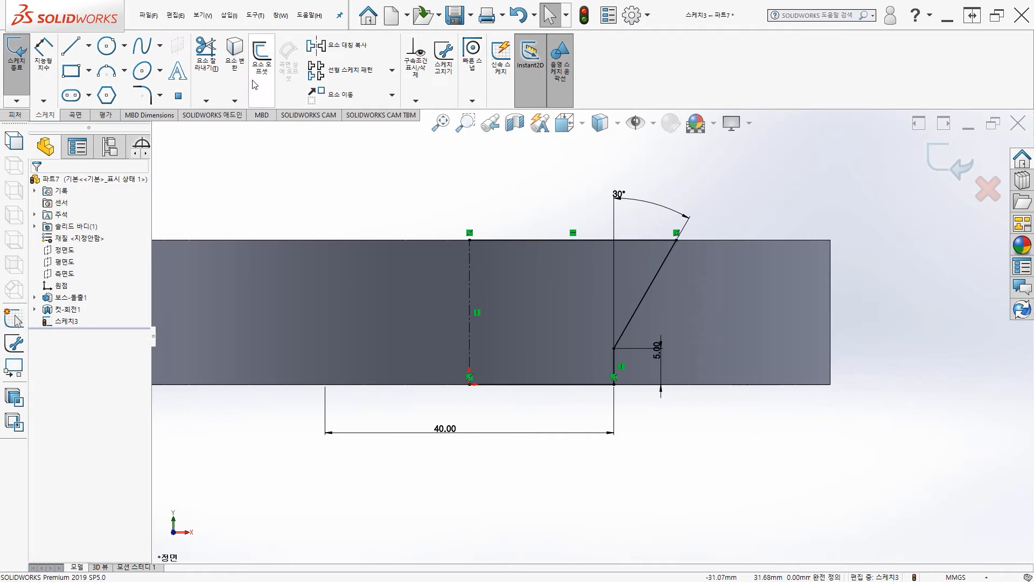
- Exit the sketch and revolve-cut the profile 360° about its vertical centreline, closing the open profile automatically
left_click(18, 51)
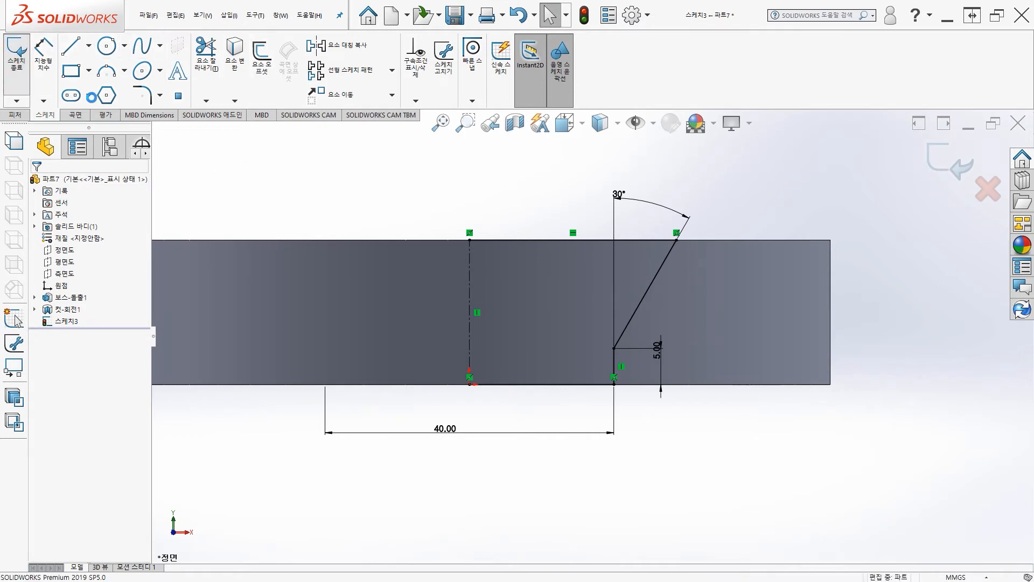
middle_click_drag(455, 195, 416, 222)
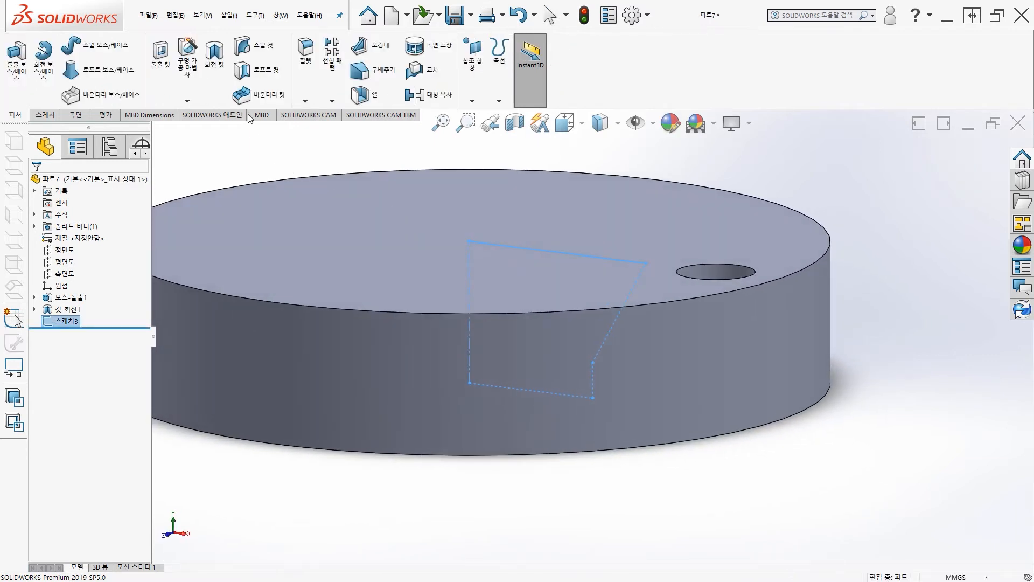
left_click(215, 51)
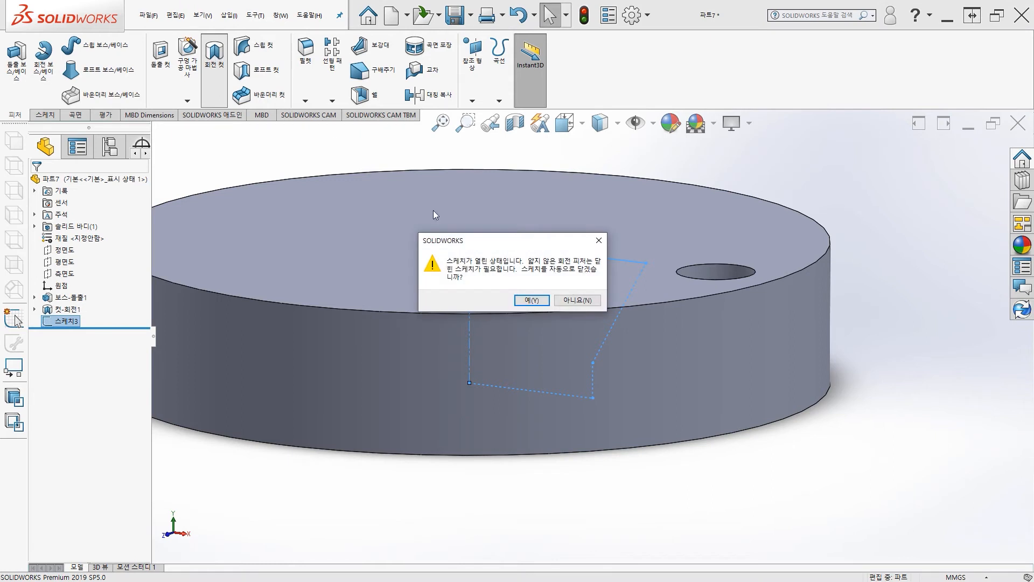
left_click(531, 300)
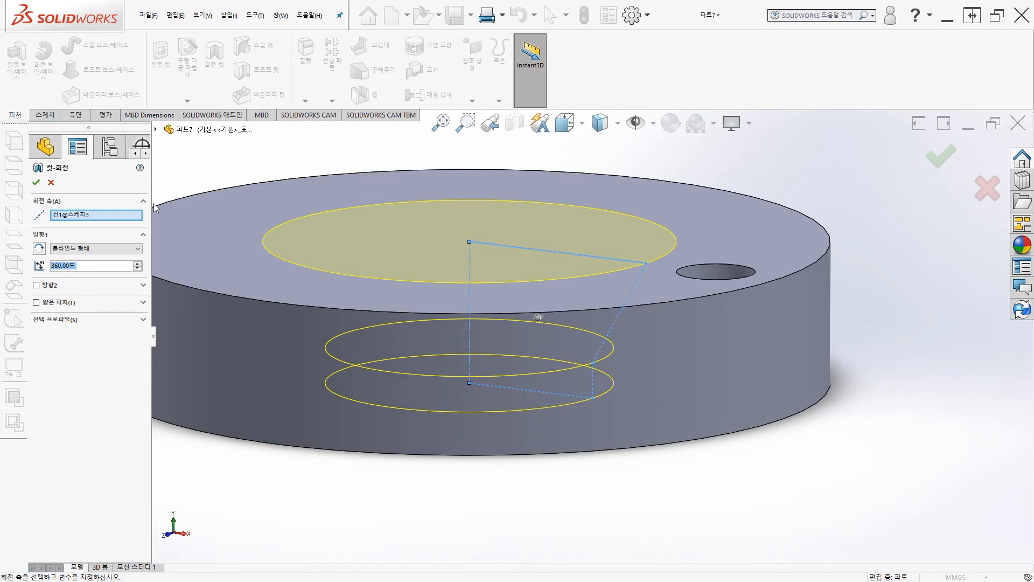
left_click(38, 183)
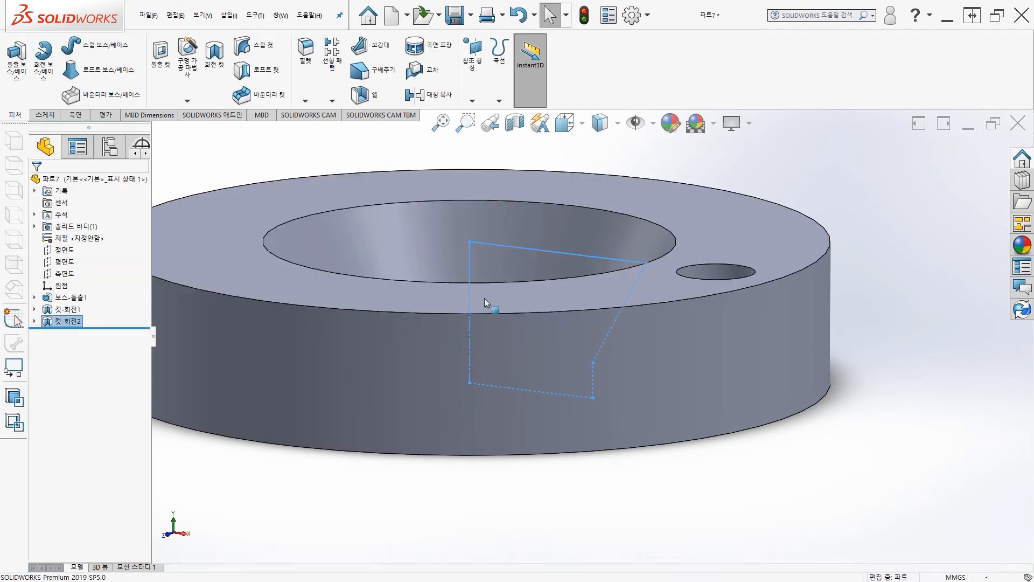
- Examine the tapered central hole and the sketch dimensions of the stepped hole's revolved cut
middle_click_drag(487, 304, 504, 326)
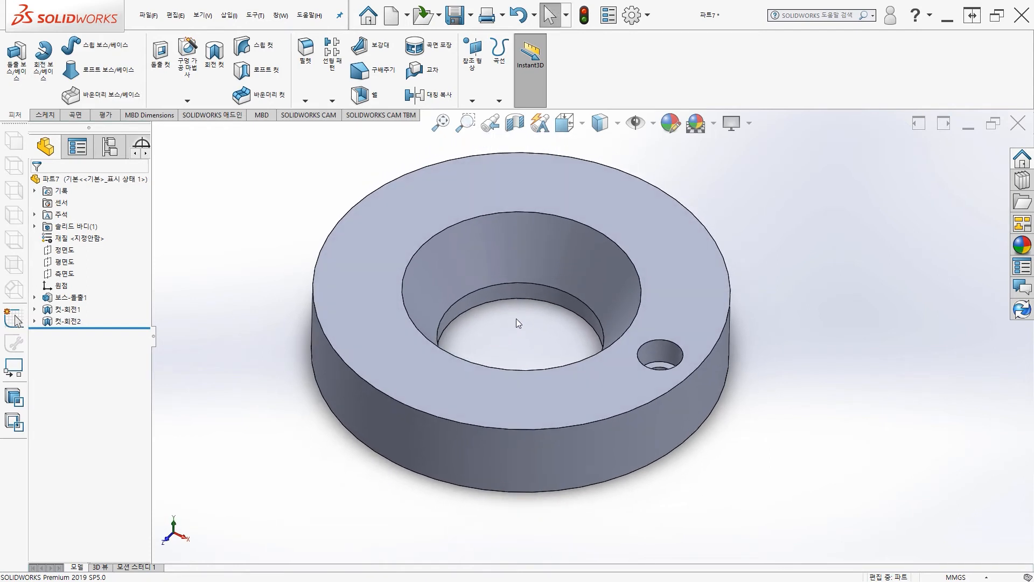
mouse_move(511, 338)
middle_mouse_down()
mouse_move(512, 323)
mouse_move(522, 378)
mouse_move(556, 388)
mouse_move(499, 330)
mouse_move(517, 316)
mouse_move(506, 325)
mouse_move(501, 393)
mouse_move(510, 343)
middle_mouse_up()
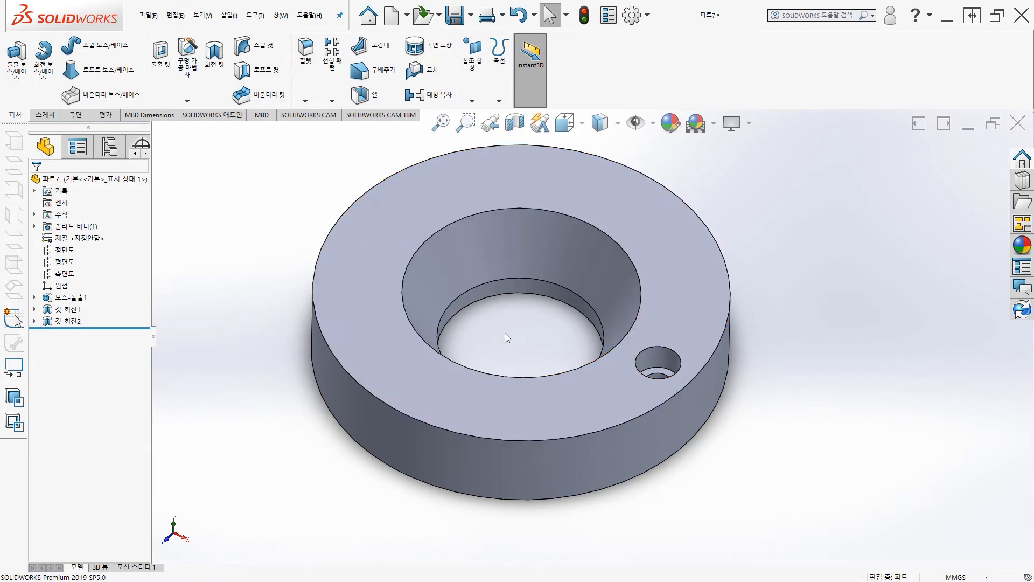
mouse_move(505, 353)
middle_mouse_down()
mouse_move(498, 295)
mouse_move(554, 353)
mouse_move(520, 362)
mouse_move(526, 348)
mouse_move(492, 295)
mouse_move(485, 330)
mouse_move(512, 338)
middle_mouse_up()
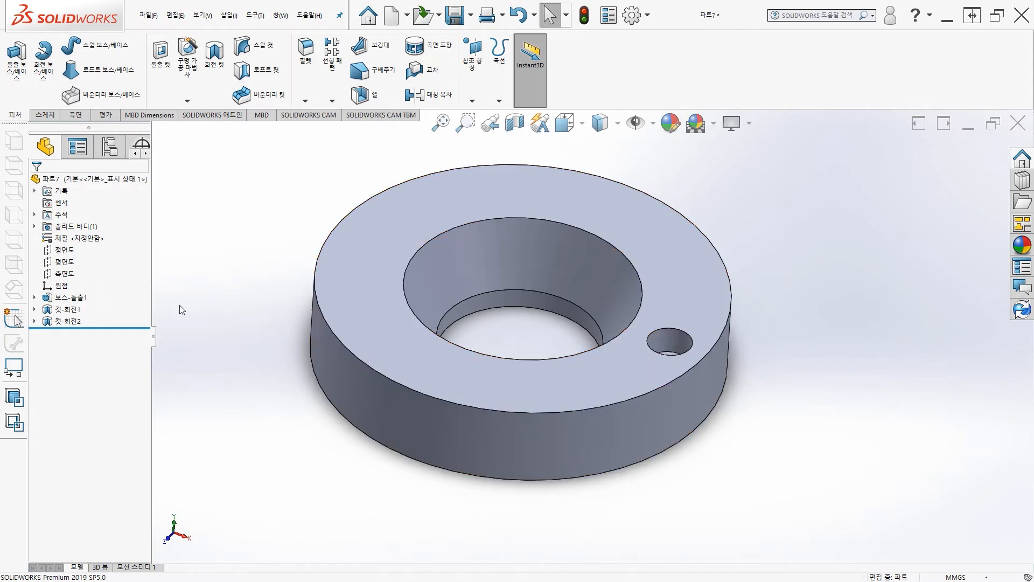
left_click(35, 310)
left_click(79, 322)
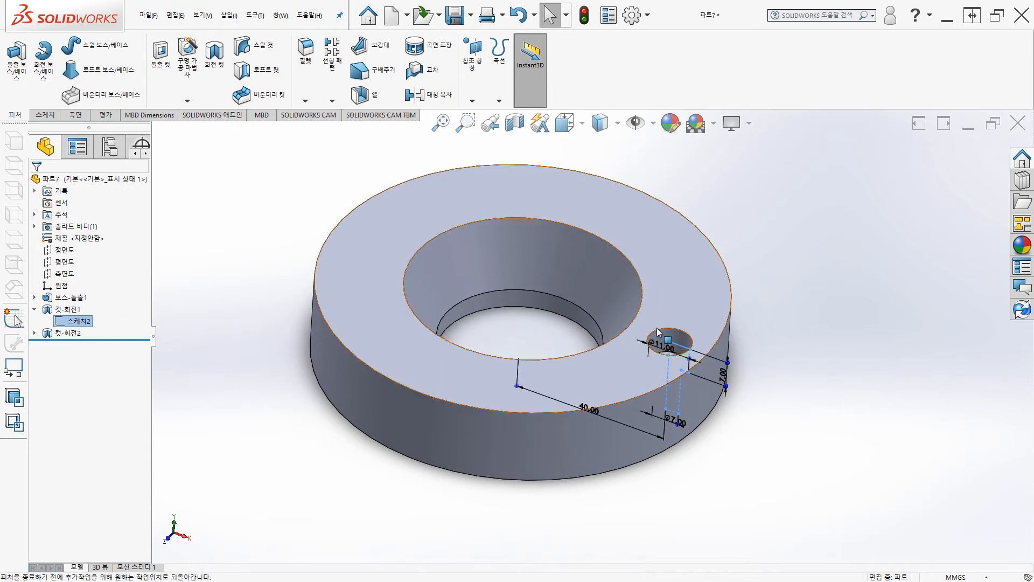
left_click(220, 272)
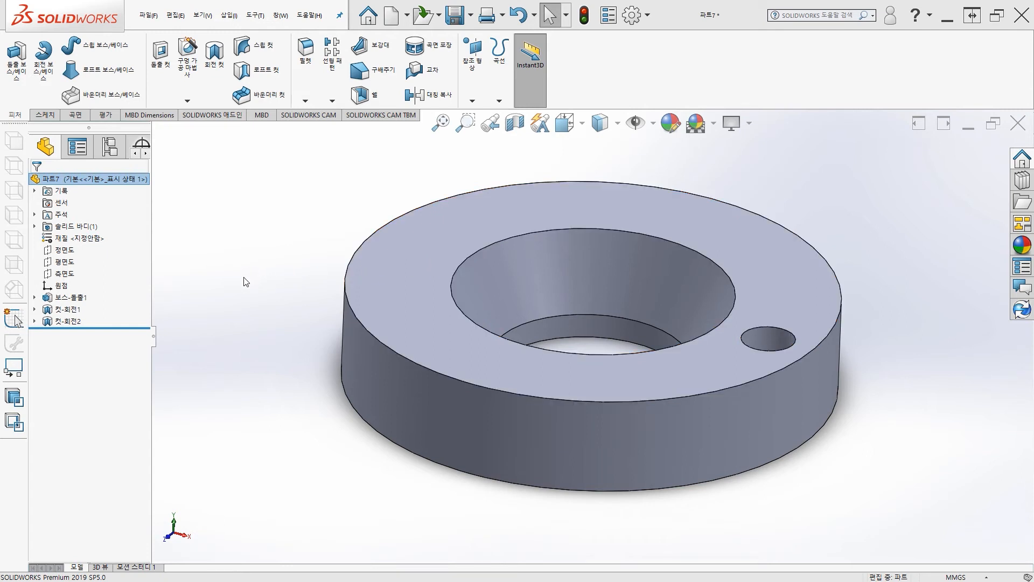
- Start a sketch on the front plane and draw a vertical construction line through the disc's thickness, about 39 mm left of the origin
left_click(66, 251)
left_click(75, 236)
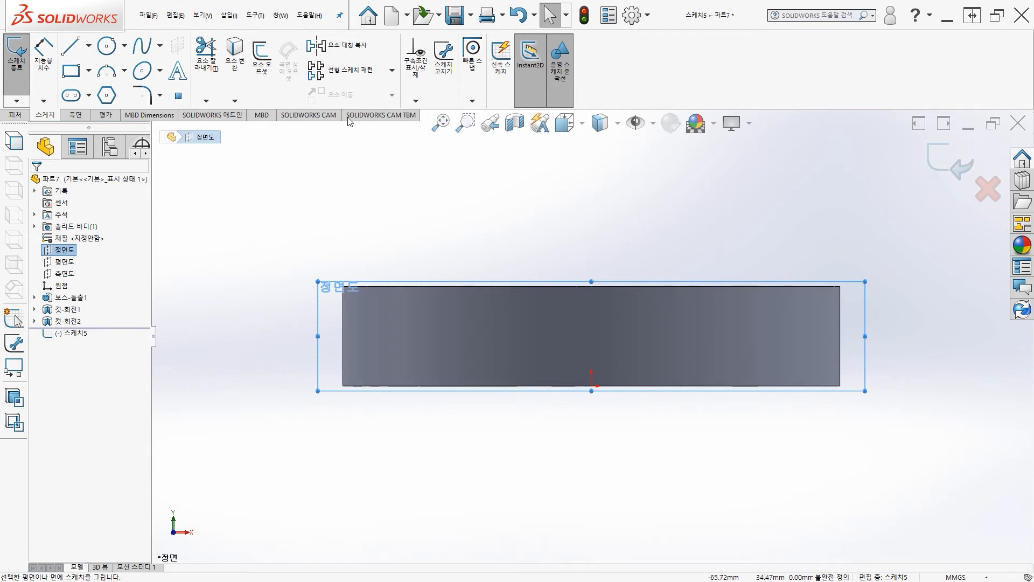
left_click(90, 51)
left_click(97, 80)
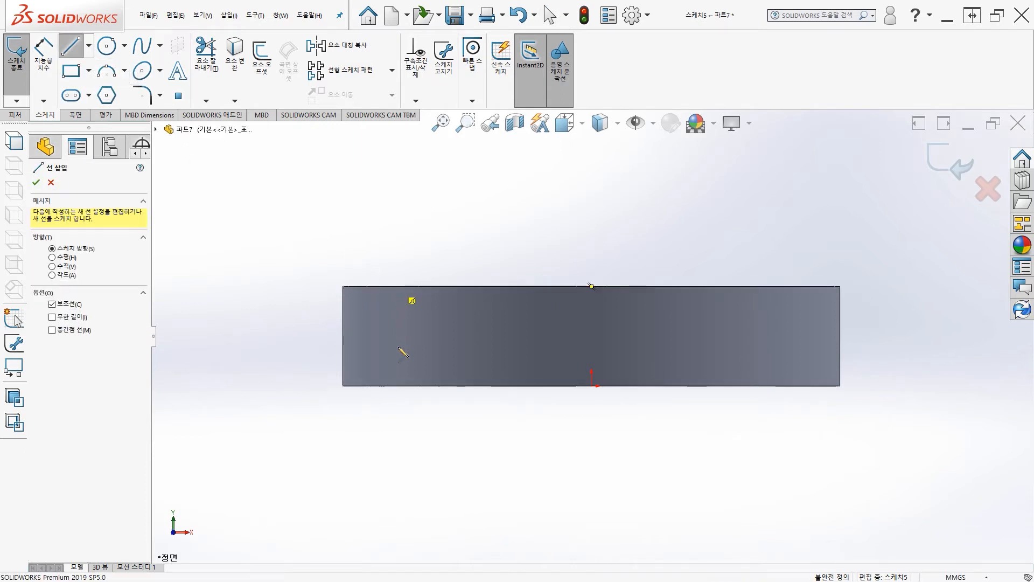
left_click(397, 386)
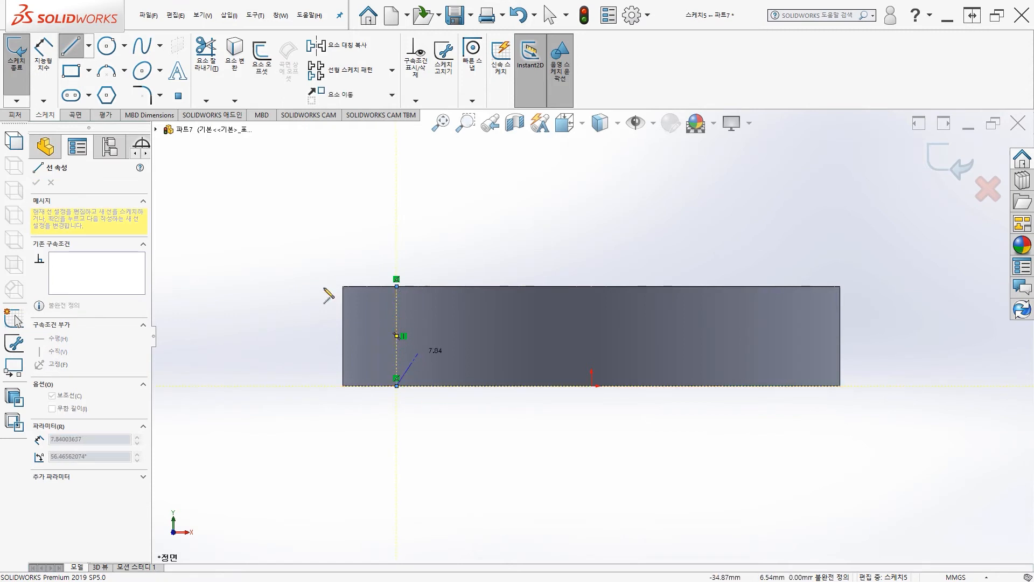
- Dimension the horizontal distance between the origin and the vertical construction line as 40 mm
left_click(43, 53)
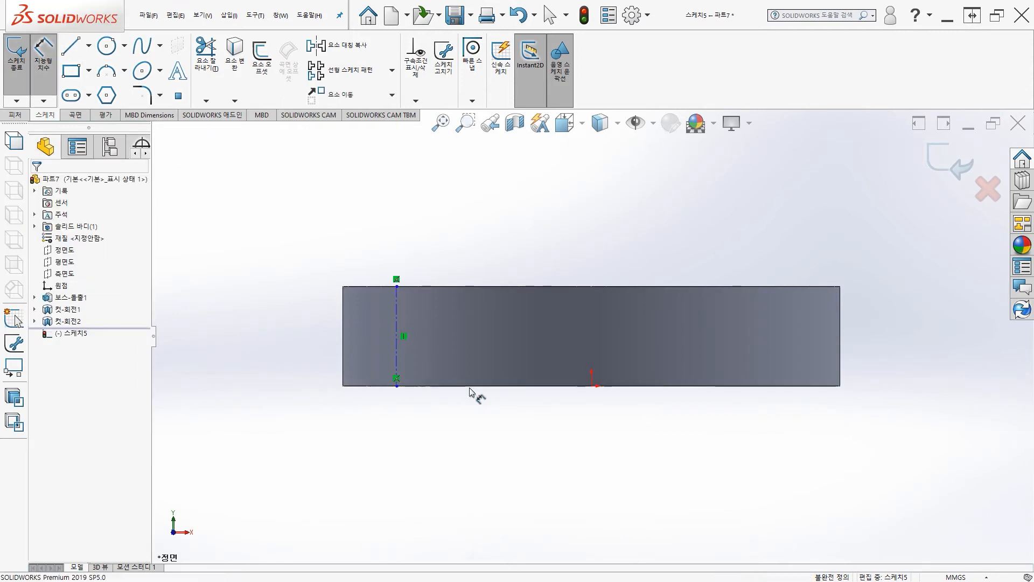
left_click(592, 386)
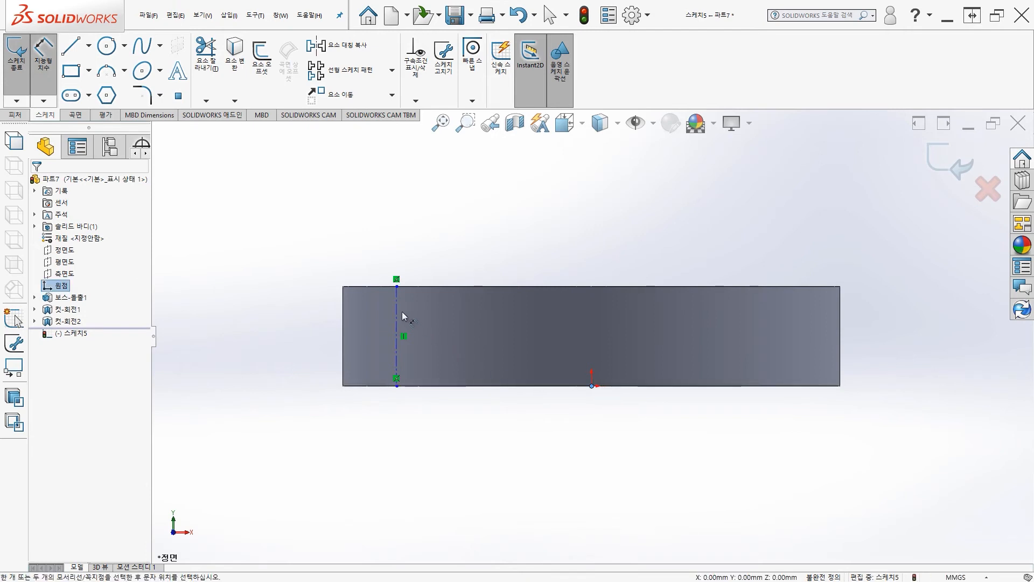
left_click(398, 310)
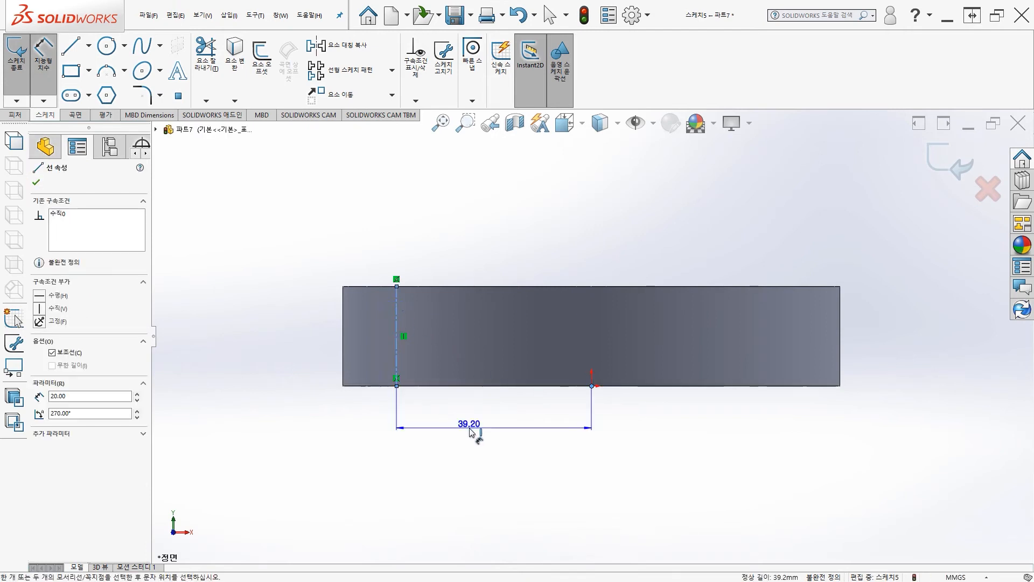
left_click(470, 431)
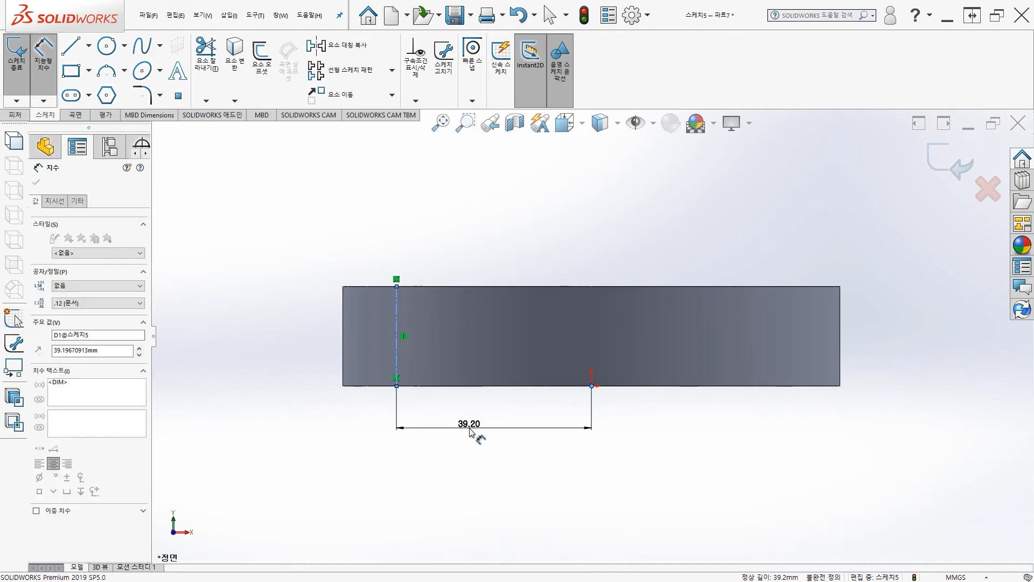
type("40")
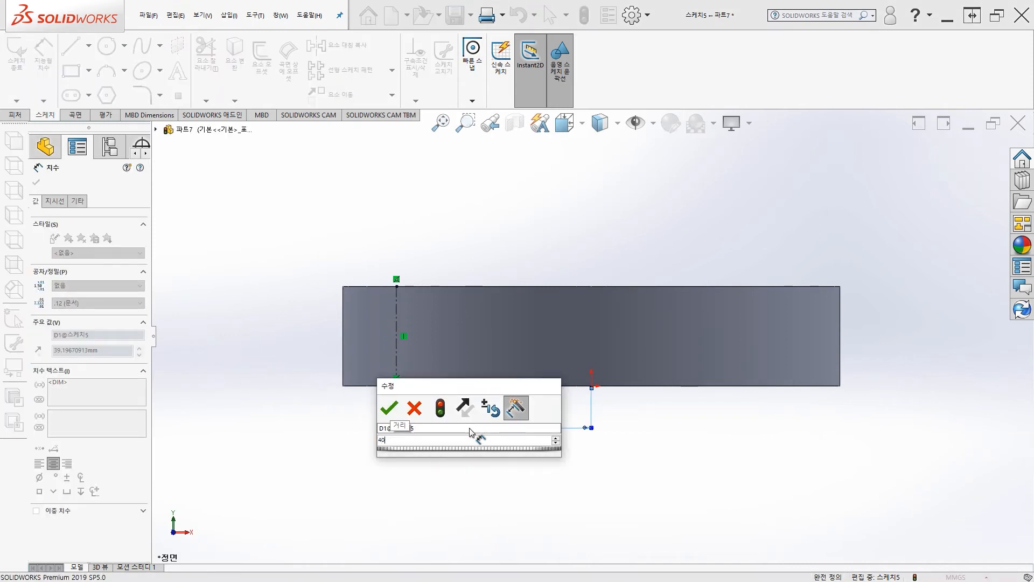
key("Return")
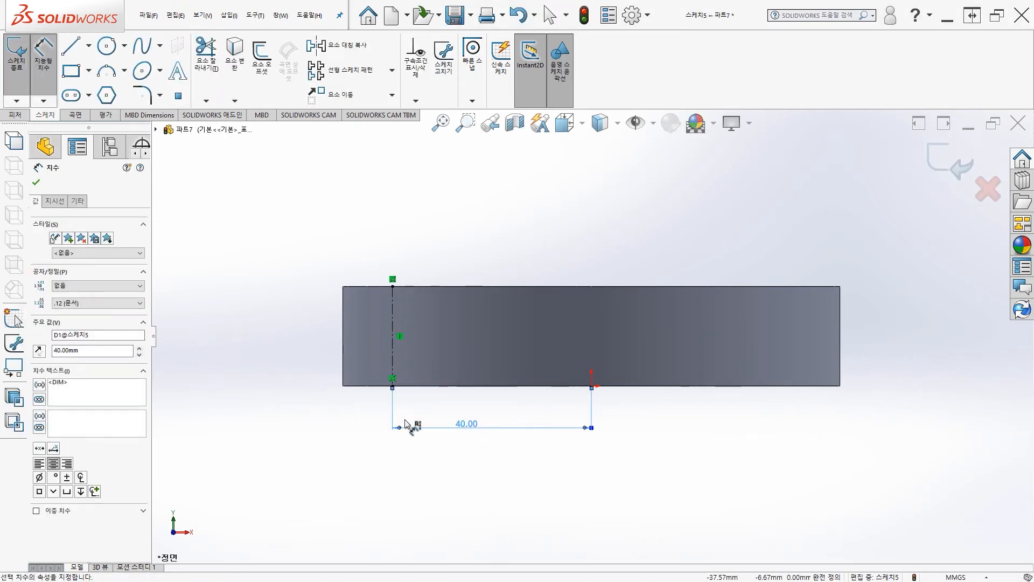
left_click(36, 183)
scroll(423, 361, "down", 2)
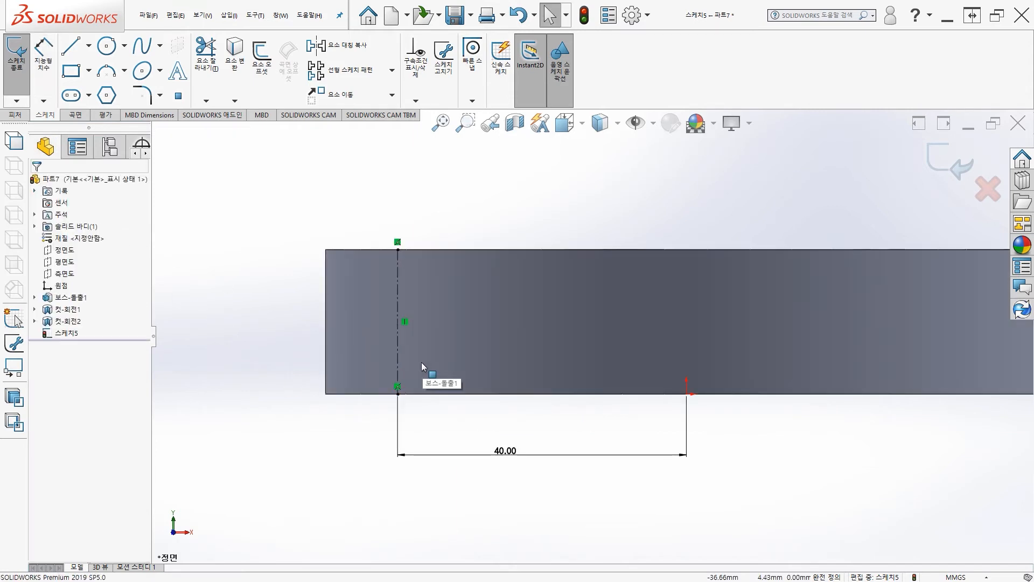
scroll(421, 362, "down", 1)
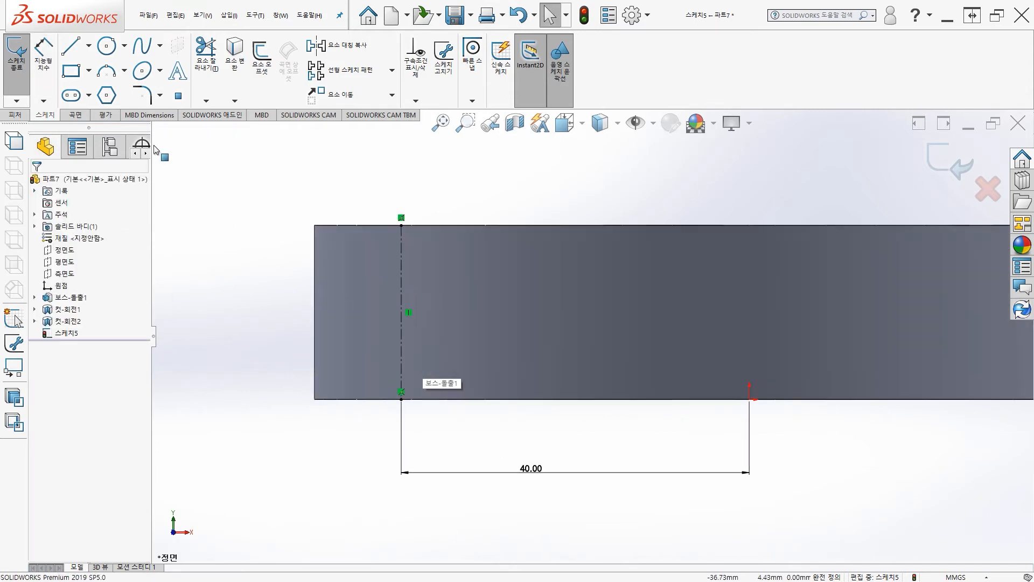
left_click(76, 51)
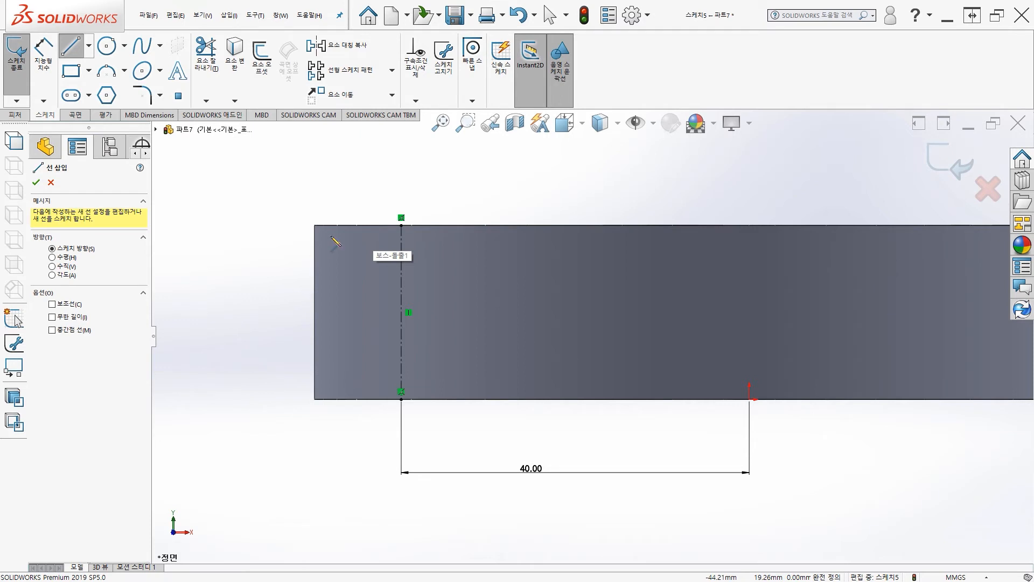
left_click(50, 182)
key("f")
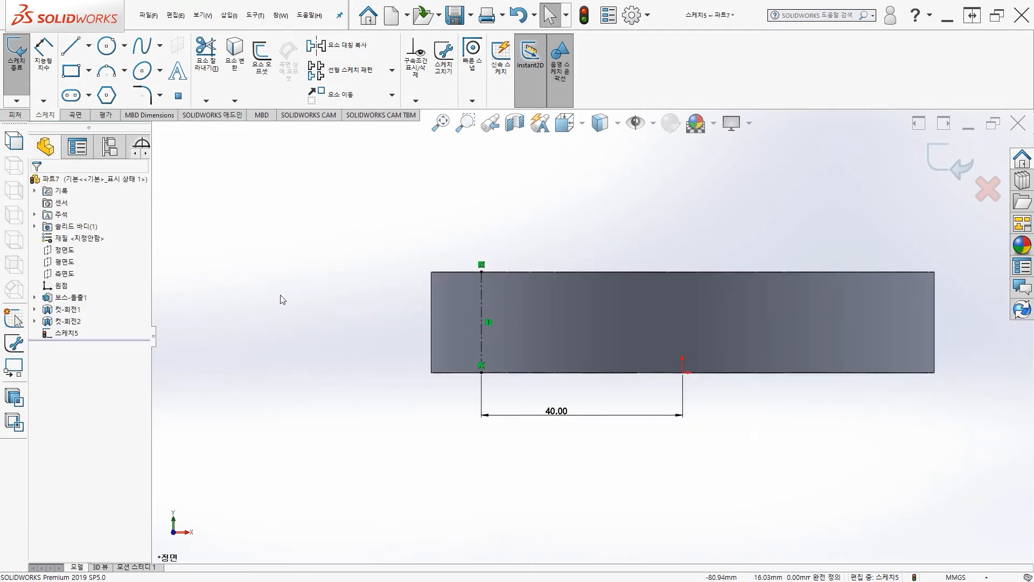
scroll(282, 300, "down", 2)
scroll(395, 319, "up", 1)
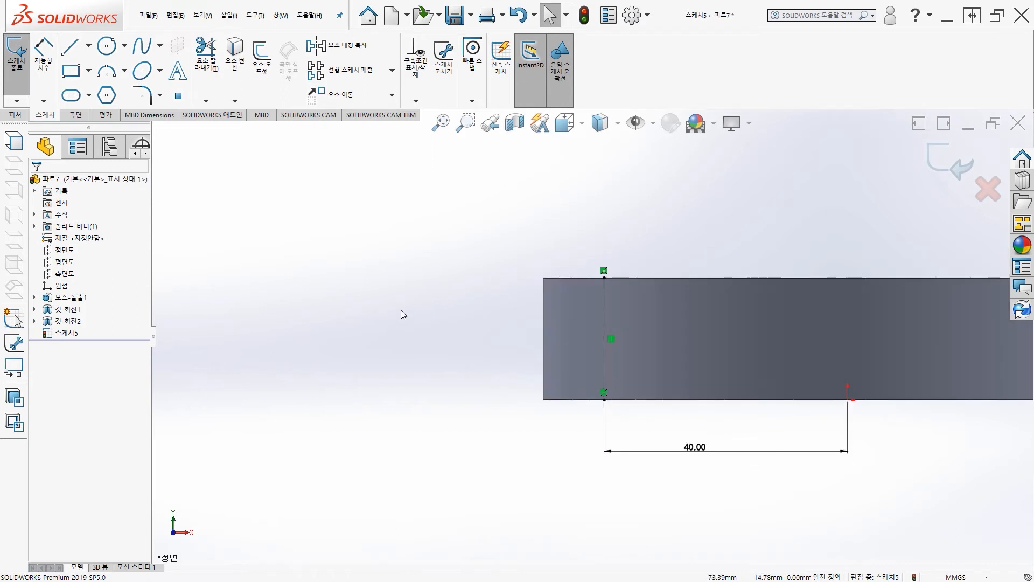
mouse_move(446, 286)
middle_mouse_down("ctrl")
mouse_move(307, 275)
mouse_move(309, 285)
middle_mouse_up("ctrl")
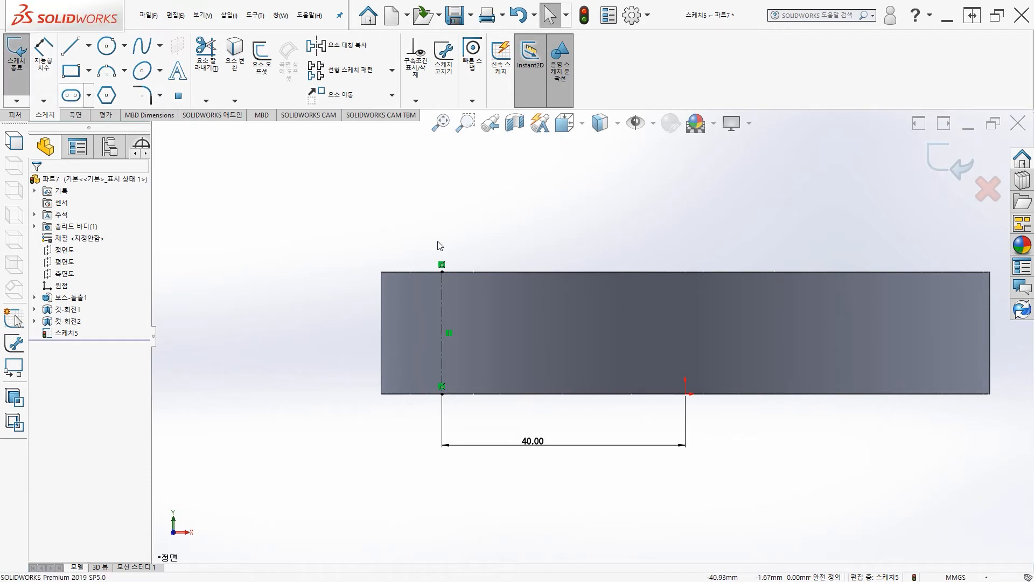
- Exit the sketch containing the vertical construction line
left_click(16, 59)
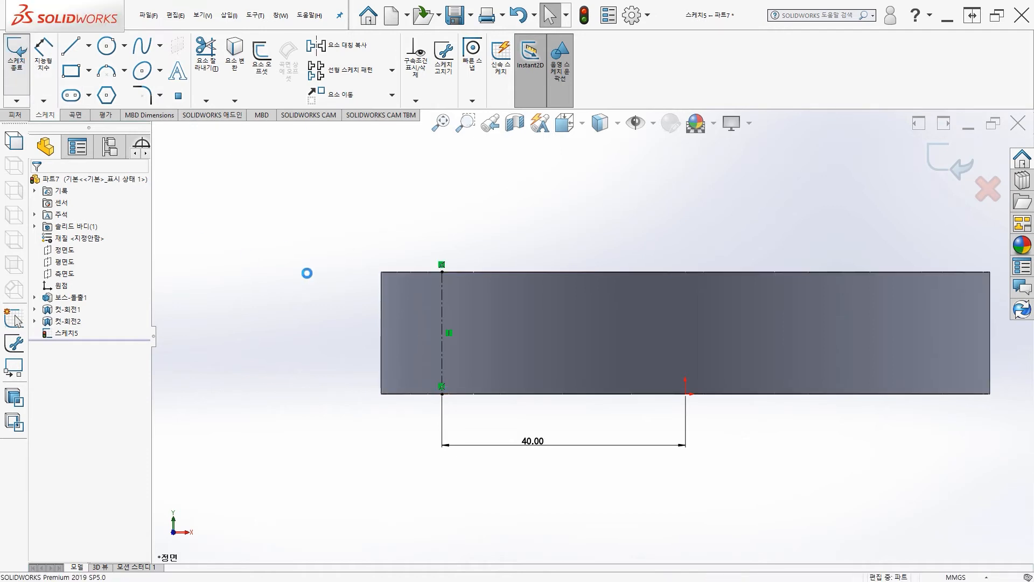
mouse_move(357, 244)
middle_mouse_down()
mouse_move(322, 254)
mouse_move(323, 290)
middle_mouse_up()
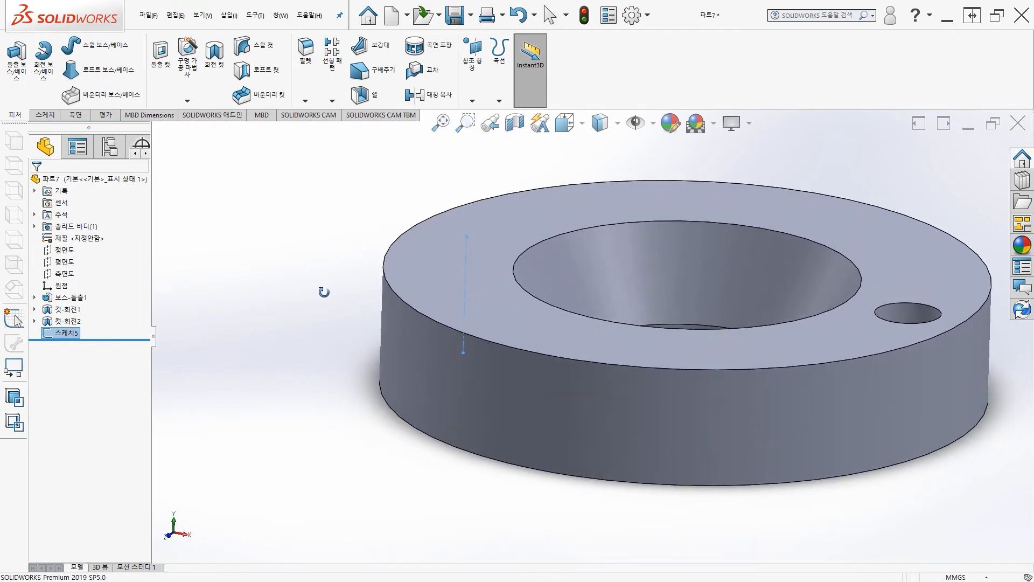
left_click(46, 115)
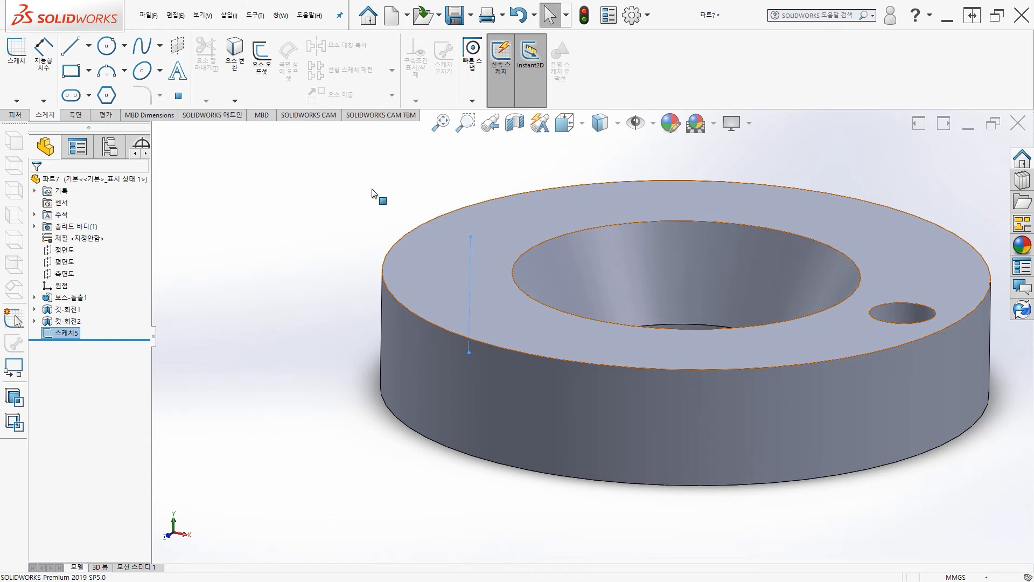
left_click(107, 46)
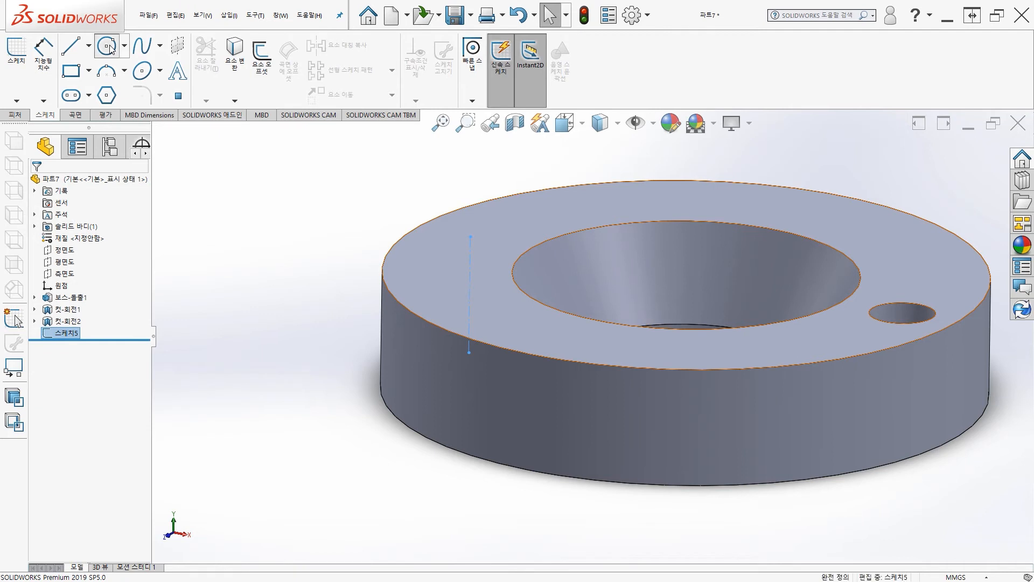
left_click(470, 237)
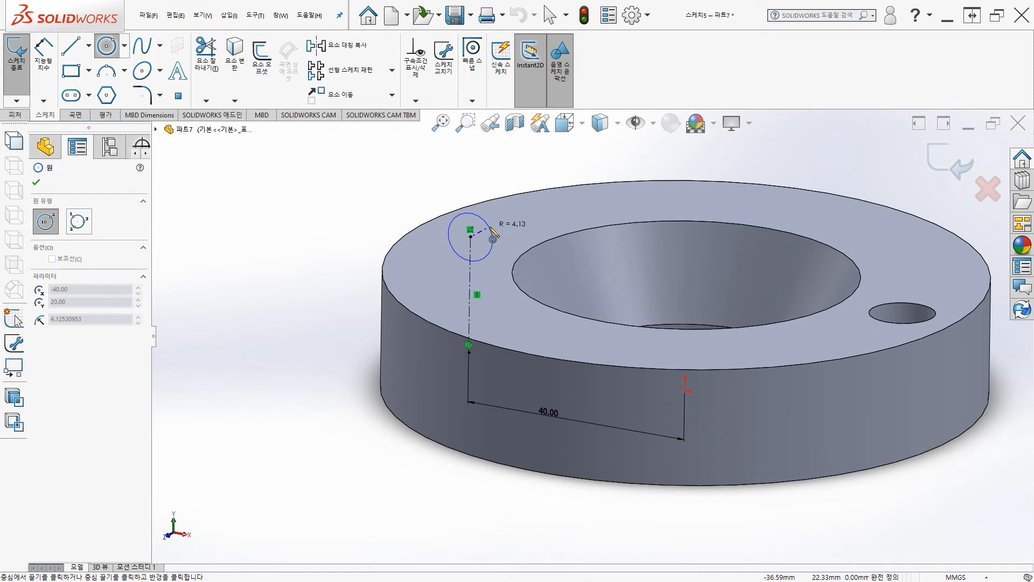
mouse_move(493, 237)
middle_mouse_down()
mouse_move(536, 199)
mouse_move(490, 240)
middle_mouse_up()
left_click(491, 241)
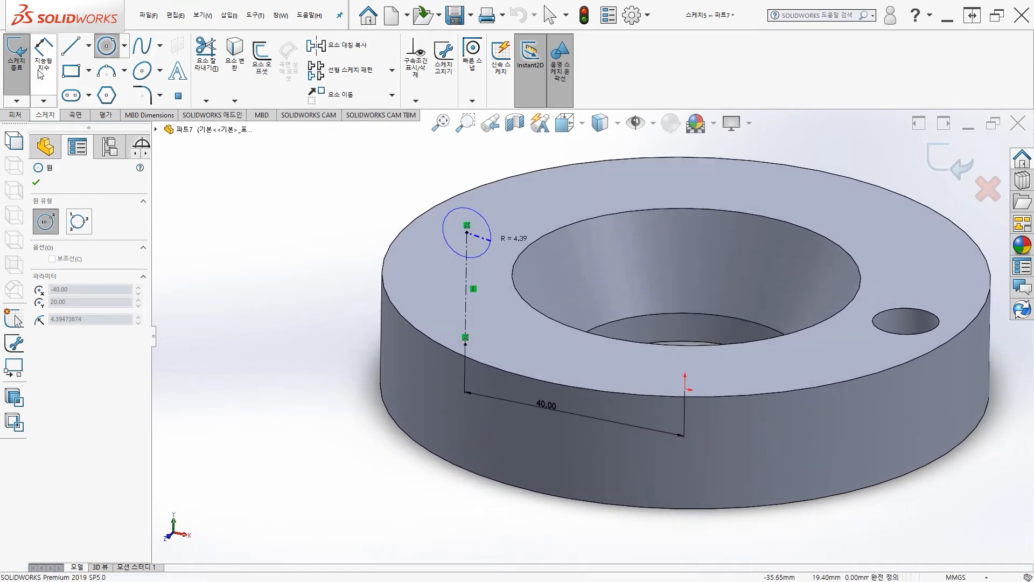
key("Escape")
left_click(16, 52)
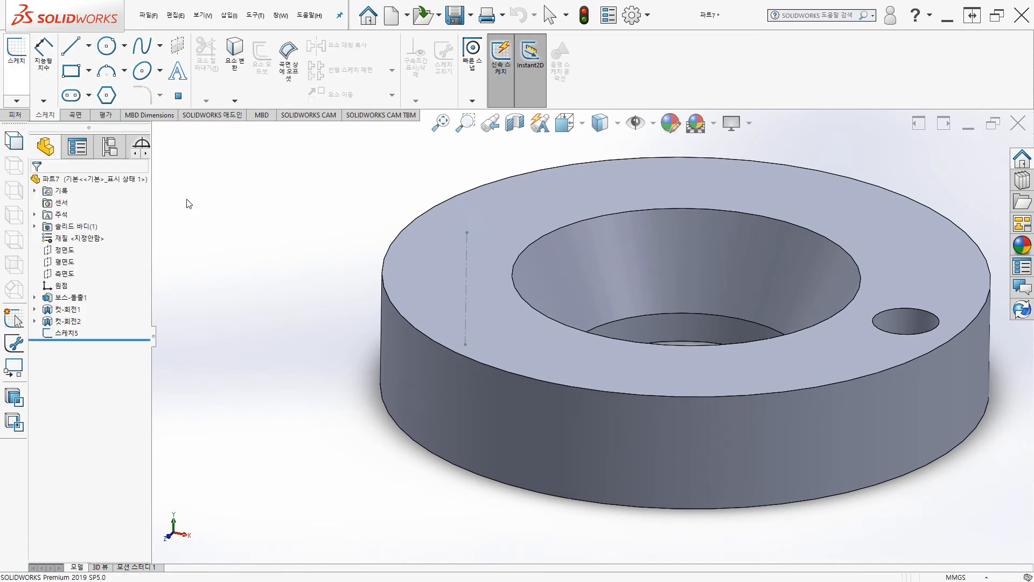
- Start a sketch on the disc's upper face and draw a circle about 4.6 mm in diameter at the construction line's upper end
left_click(519, 209)
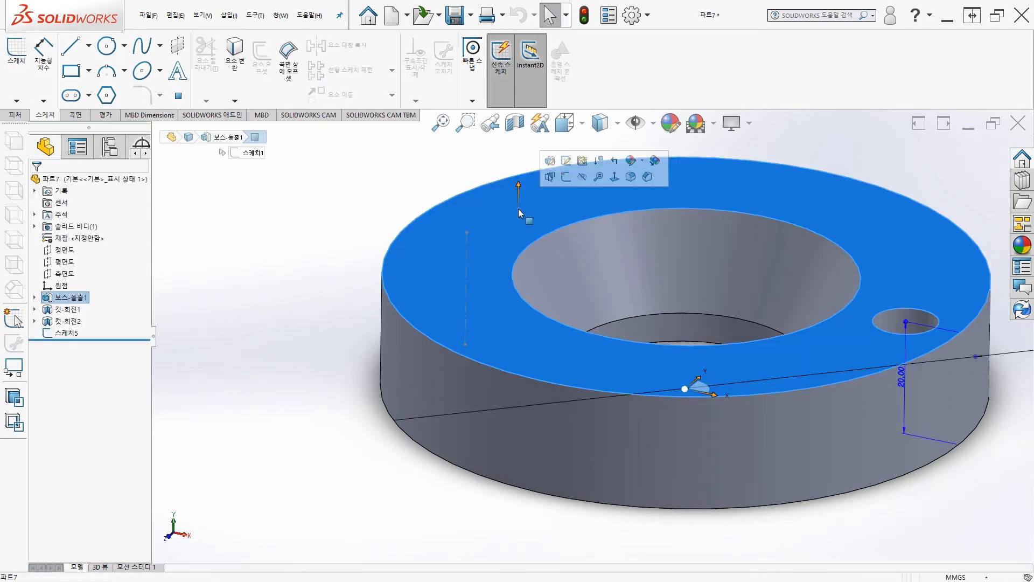
left_click(565, 178)
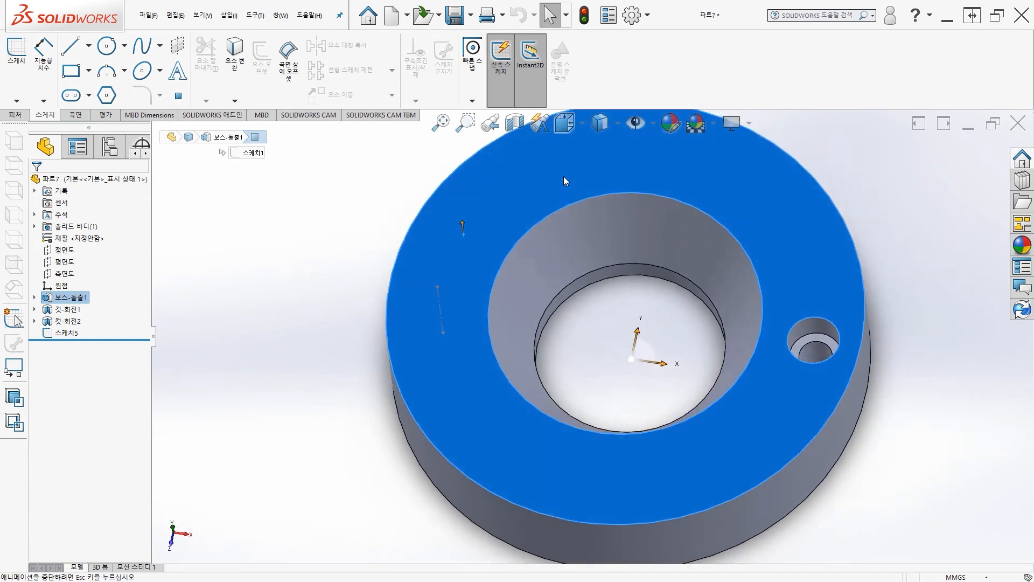
scroll(437, 343, "down", 5)
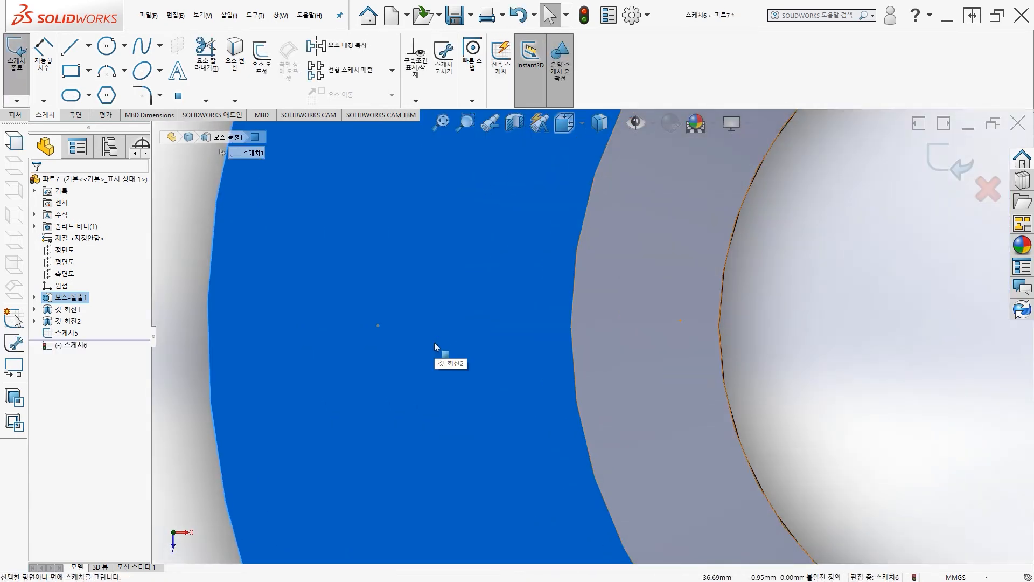
left_click(106, 49)
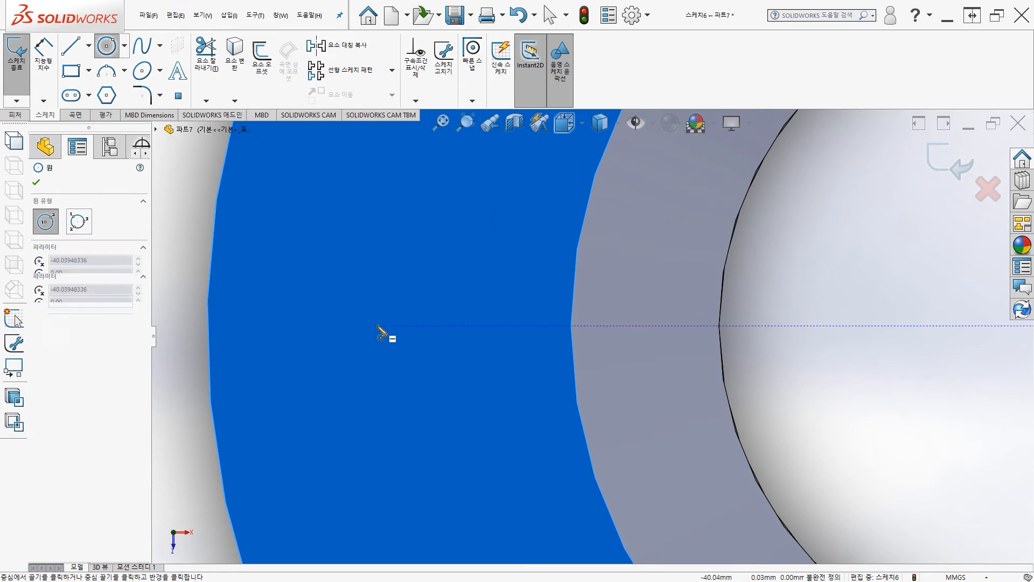
left_click(378, 325)
left_click(357, 306)
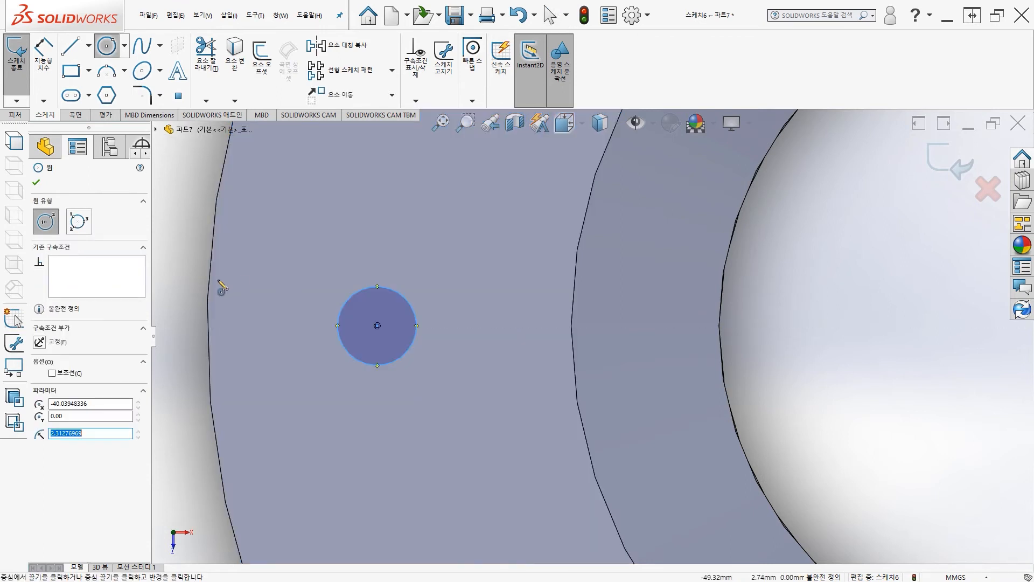
- Dimension the new circle's diameter as 7 mm
left_click(43, 51)
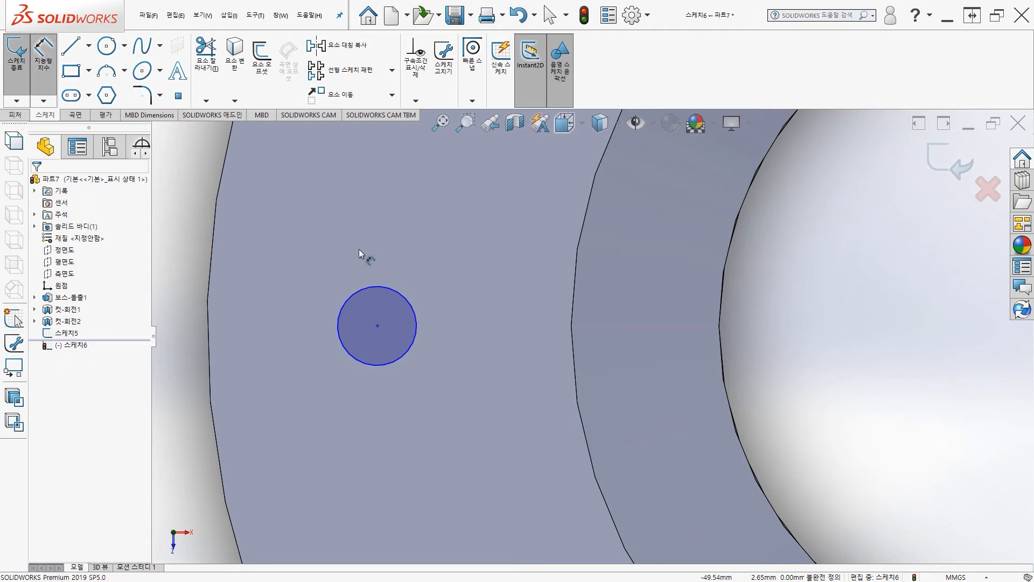
left_click(431, 331)
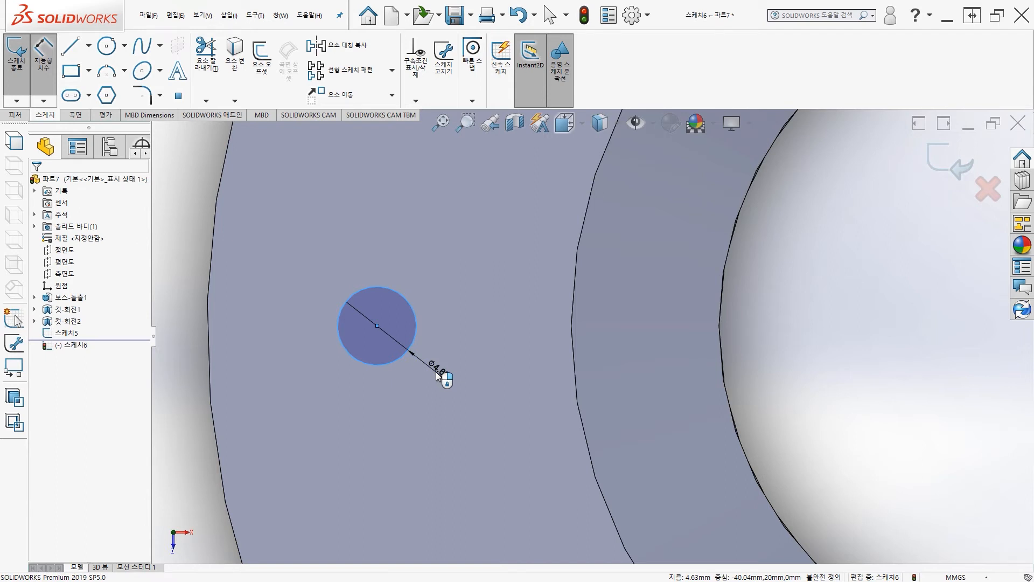
left_click(438, 376)
key("Return")
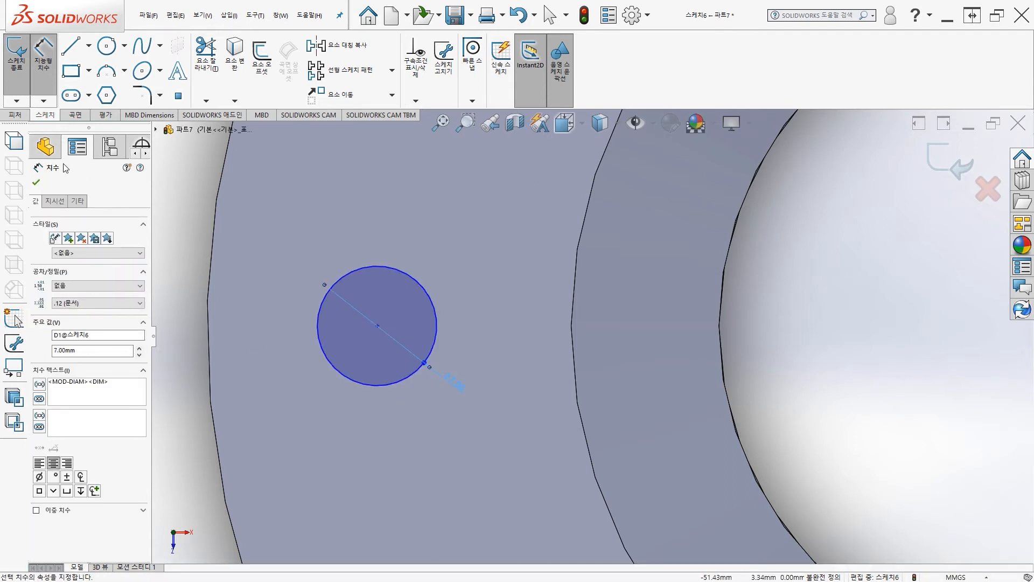
left_click(36, 182)
- Add a Pierce relation between the 7 mm circle's centre and the vertical construction line
key("z")
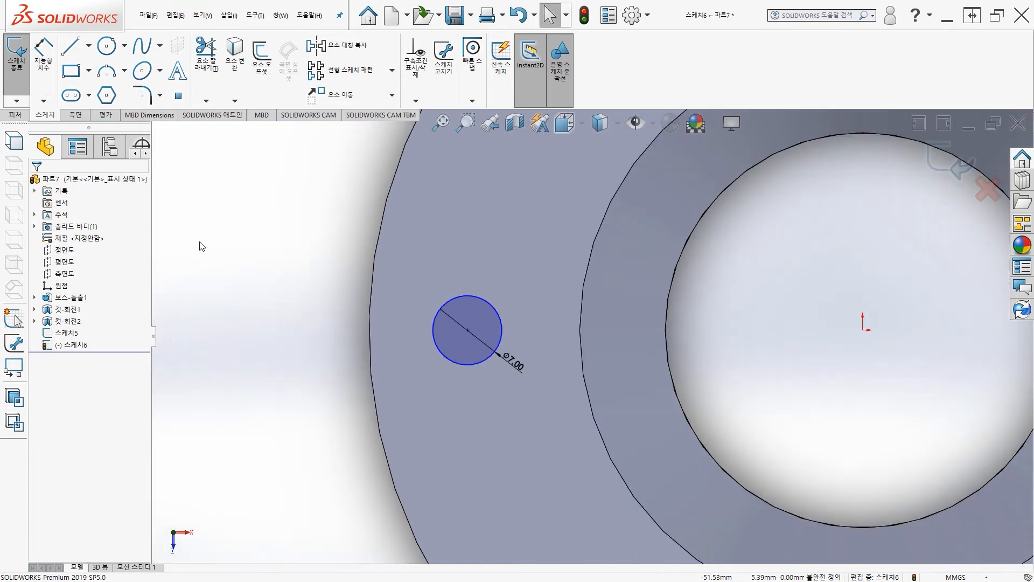
mouse_move(266, 300)
middle_mouse_down()
mouse_move(265, 208)
mouse_move(257, 291)
middle_mouse_up()
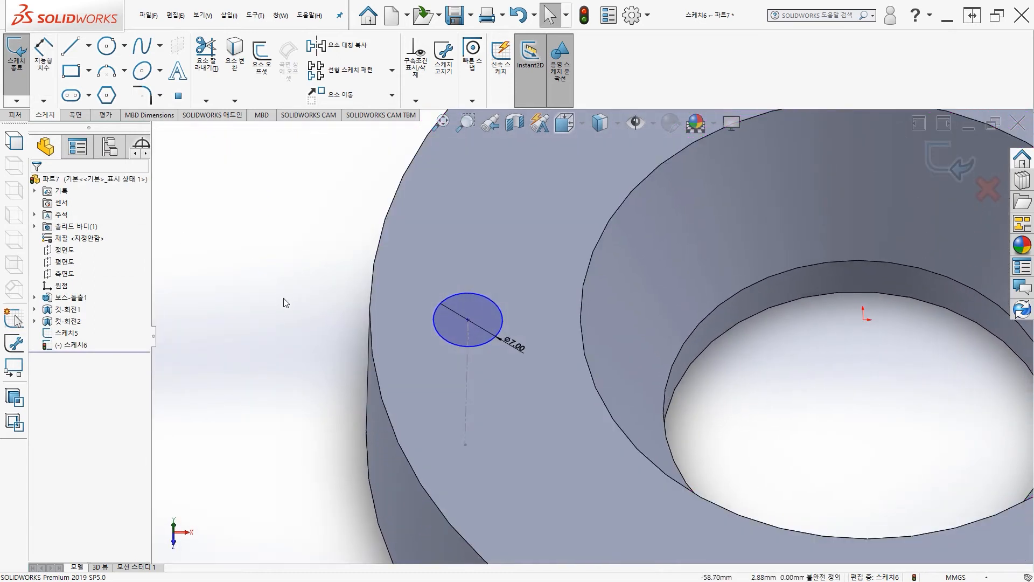
left_click(468, 321)
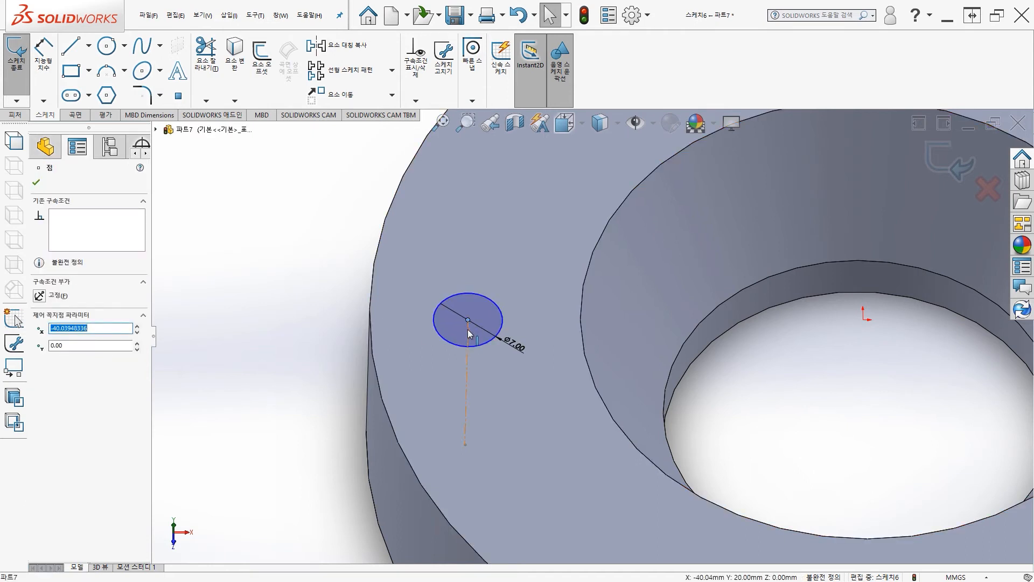
left_click(468, 345, "ctrl")
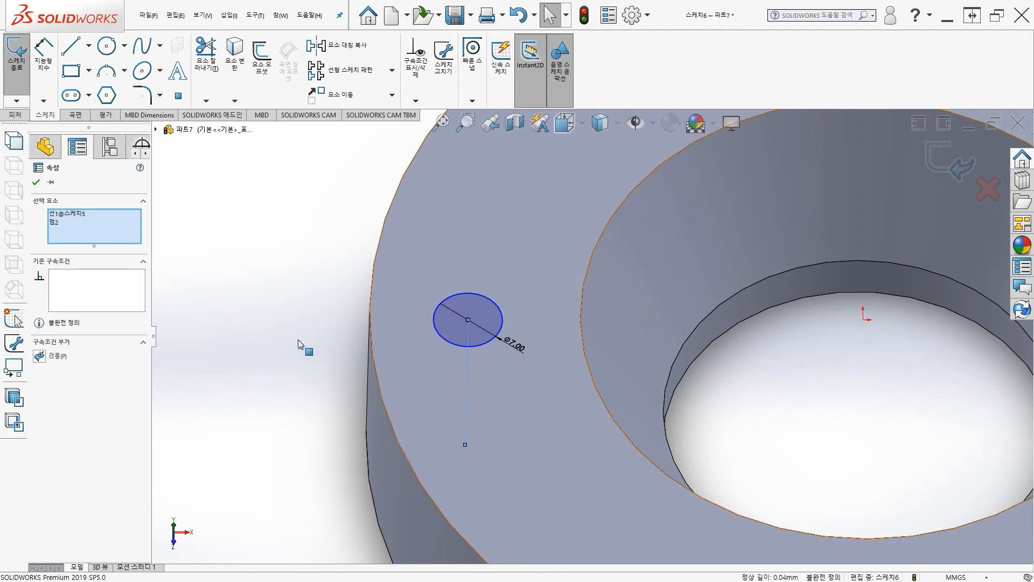
left_click(39, 356)
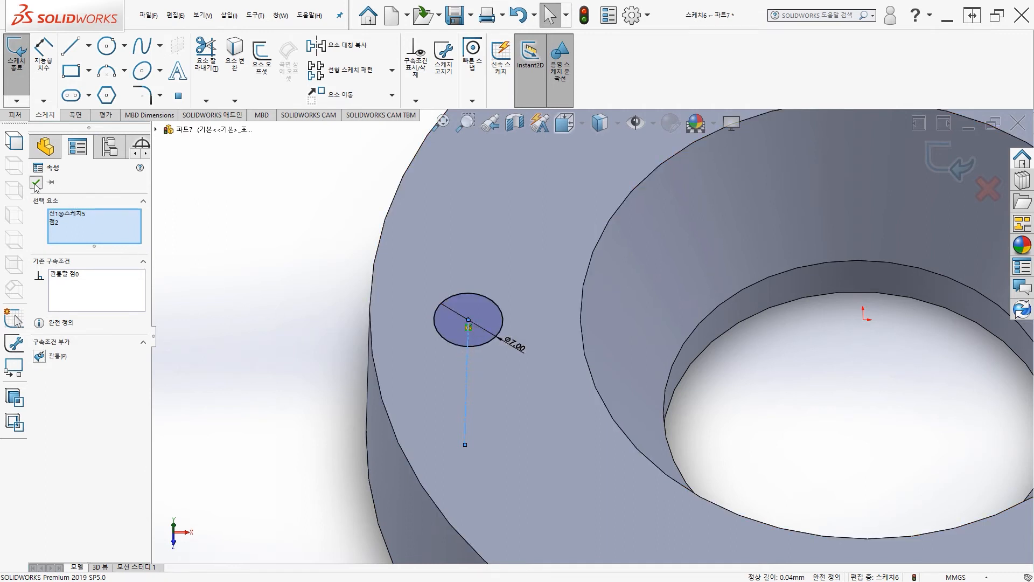
left_click(247, 256)
- Exit the sketch and cut-extrude the 7 mm circle with the Through All end condition
middle_click_drag(257, 269, 257, 201)
scroll(259, 232, "up", 2)
middle_click_drag(359, 283, 291, 254, "ctrl")
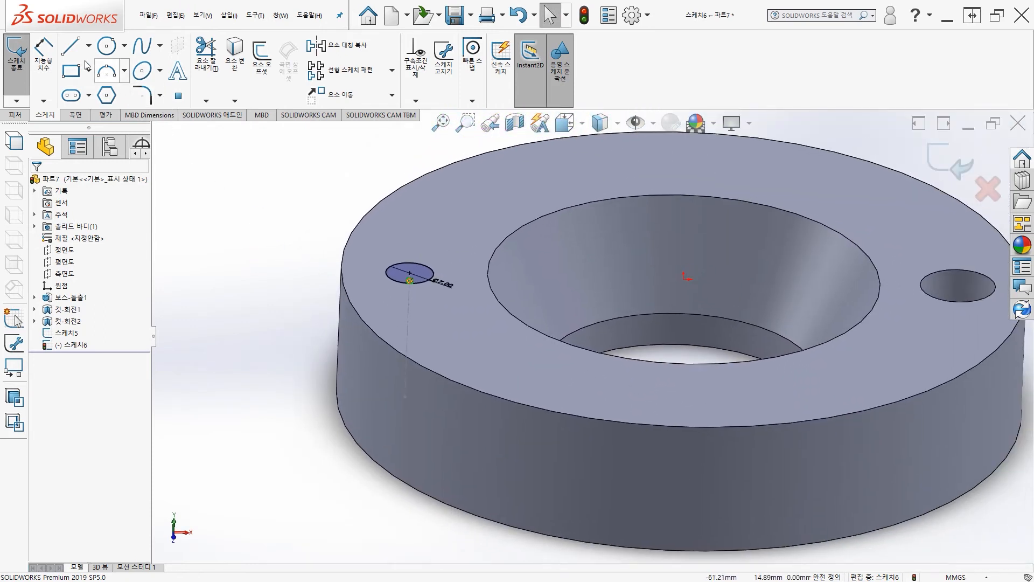
left_click(18, 70)
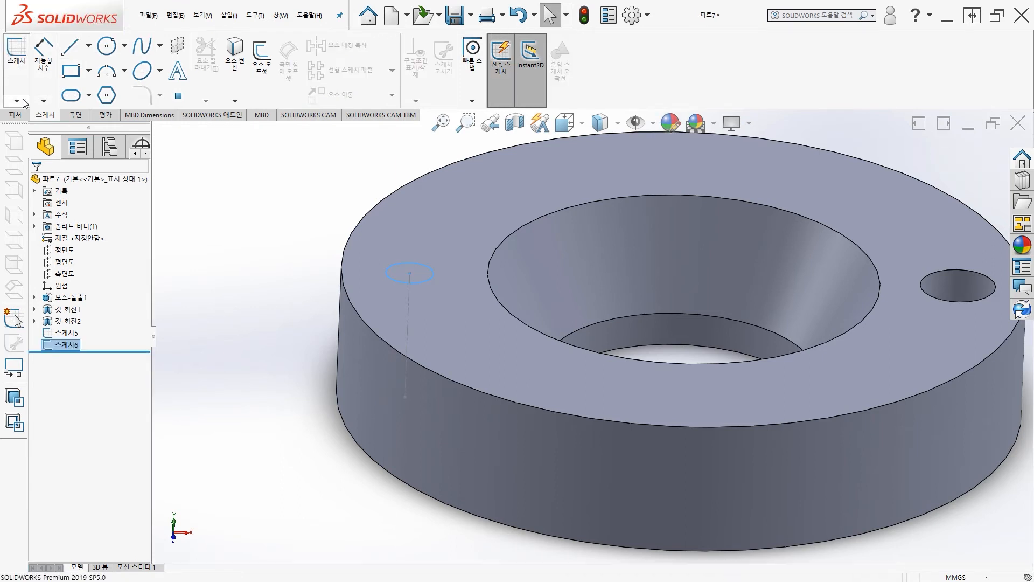
left_click(19, 63)
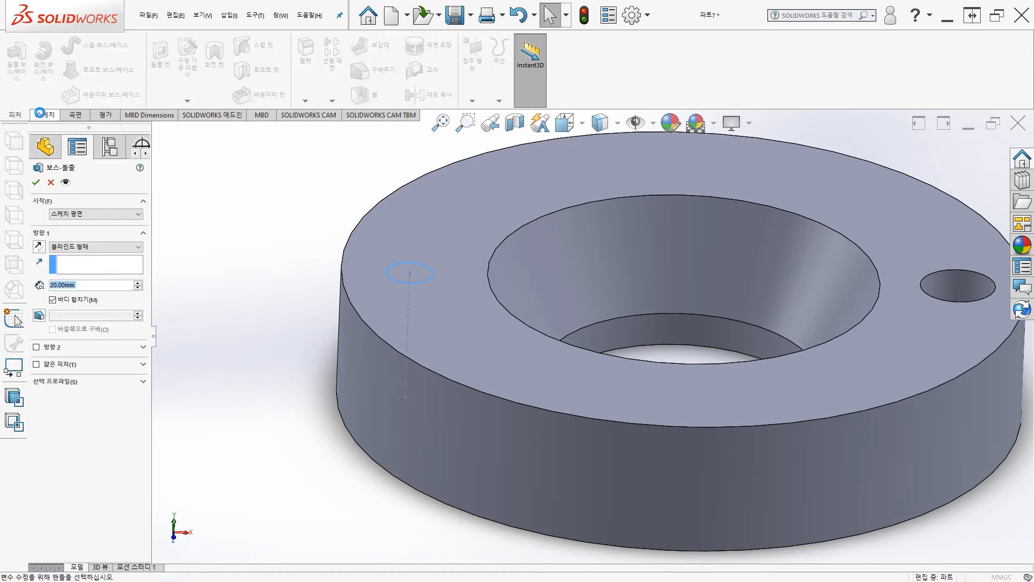
left_click(51, 183)
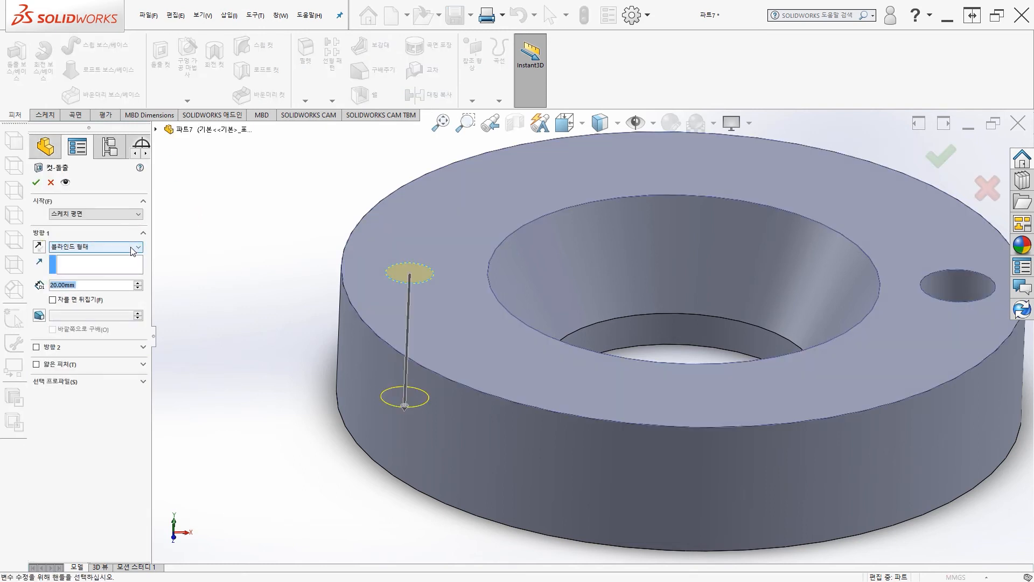
left_click(130, 247)
left_click(124, 263)
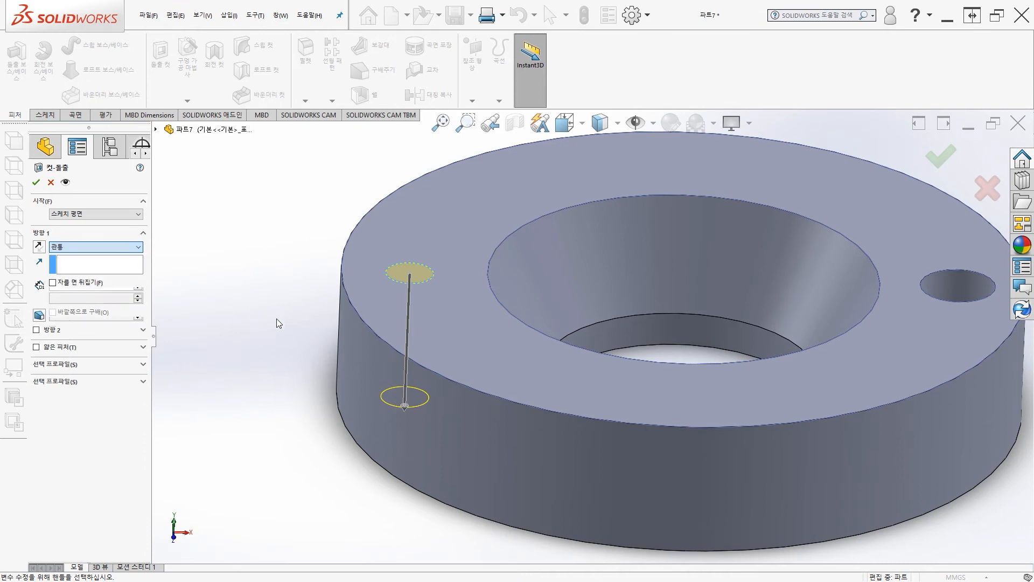
middle_click_drag(268, 307, 221, 294)
left_click(36, 183)
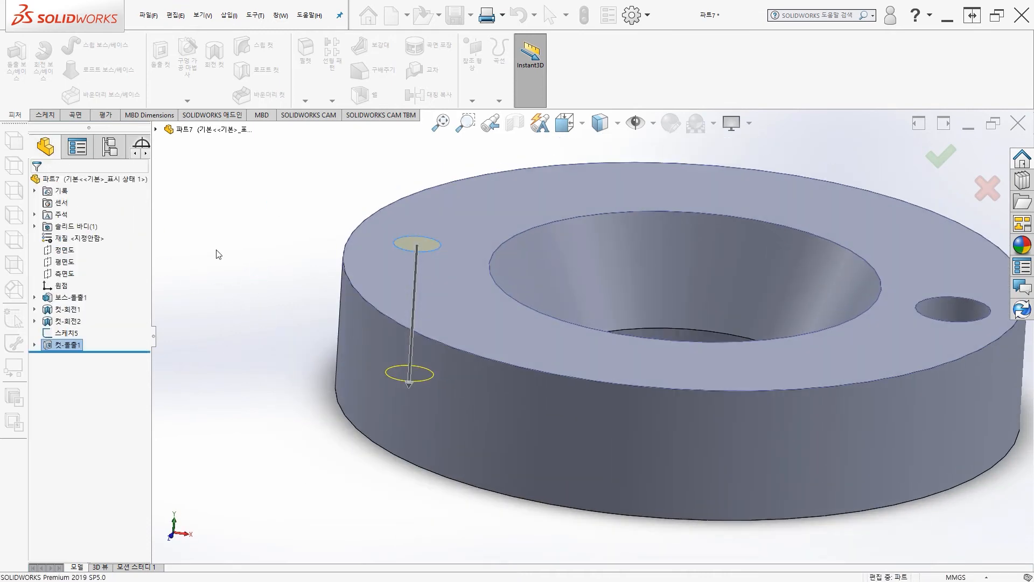
- Start a sketch on the disc's upper face and draw a circle about 10.7 mm in diameter centred on the new 7 mm hole
middle_click_drag(272, 215, 266, 247)
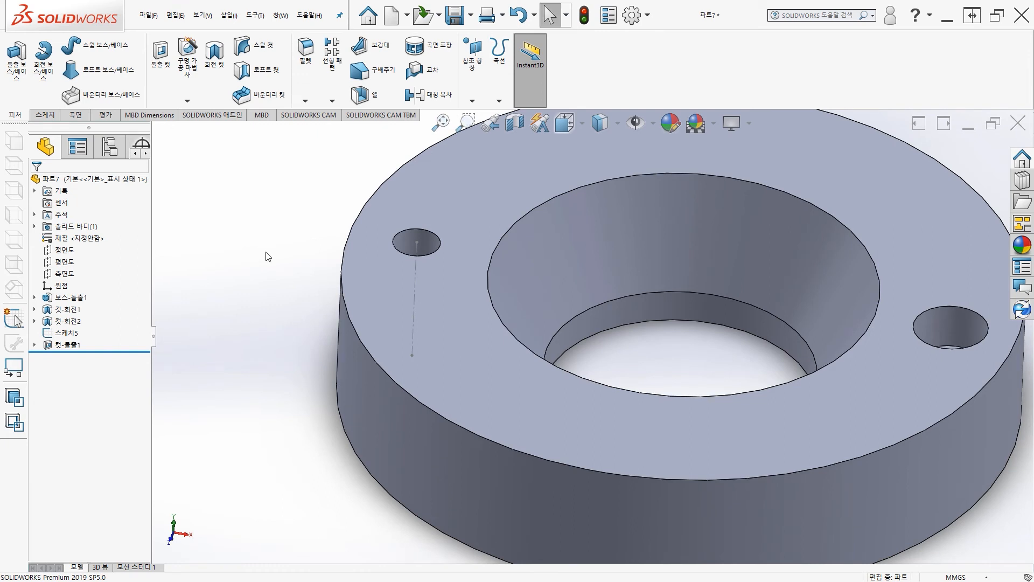
middle_click_drag(270, 218, 243, 241, "ctrl")
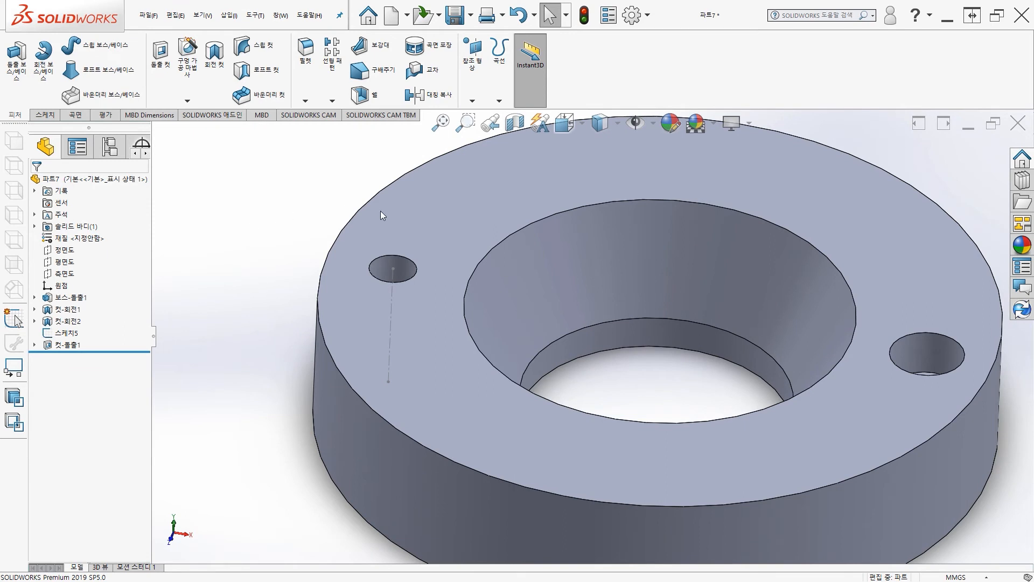
left_click(426, 219)
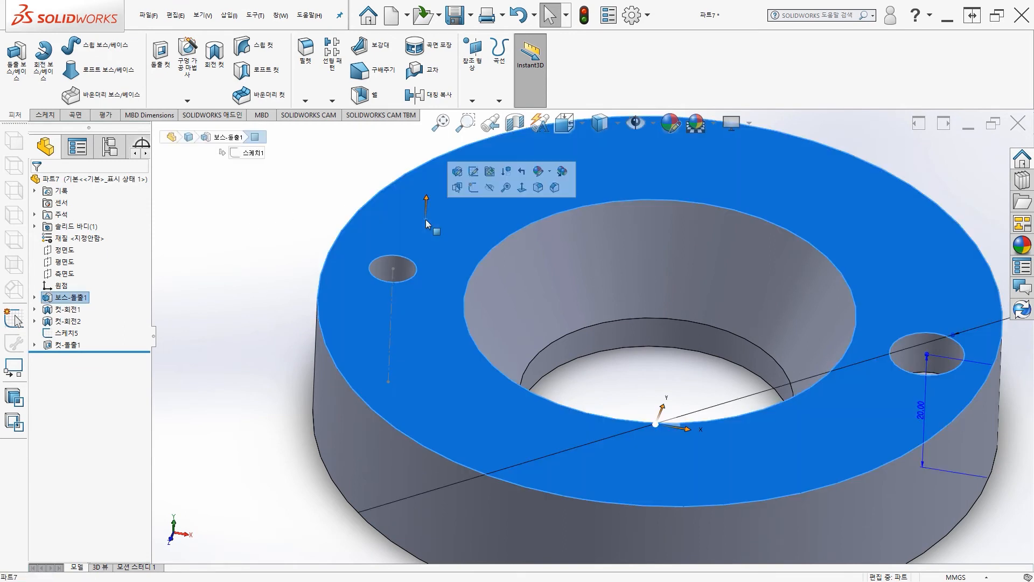
left_click(473, 188)
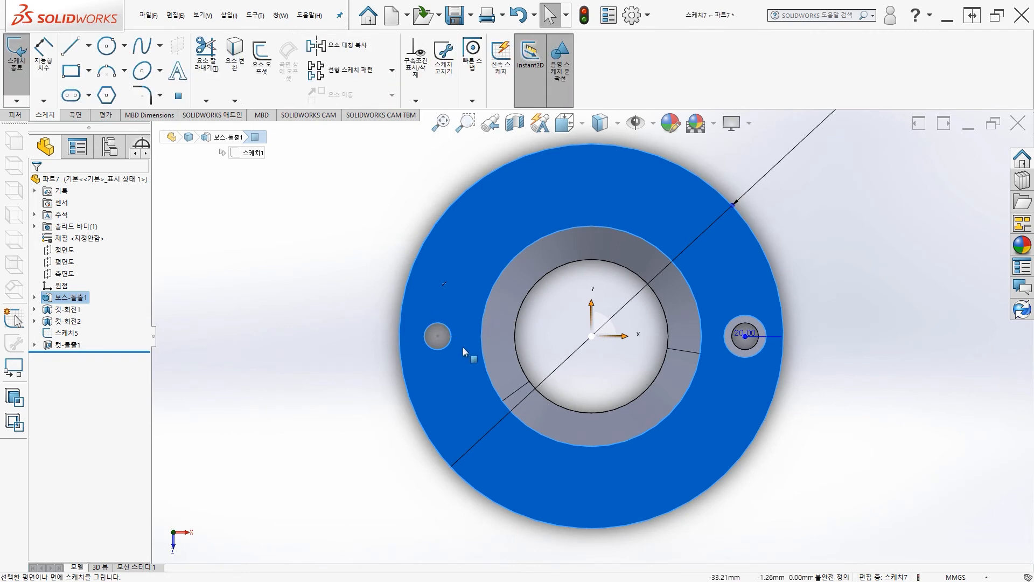
scroll(474, 353, "up", 5)
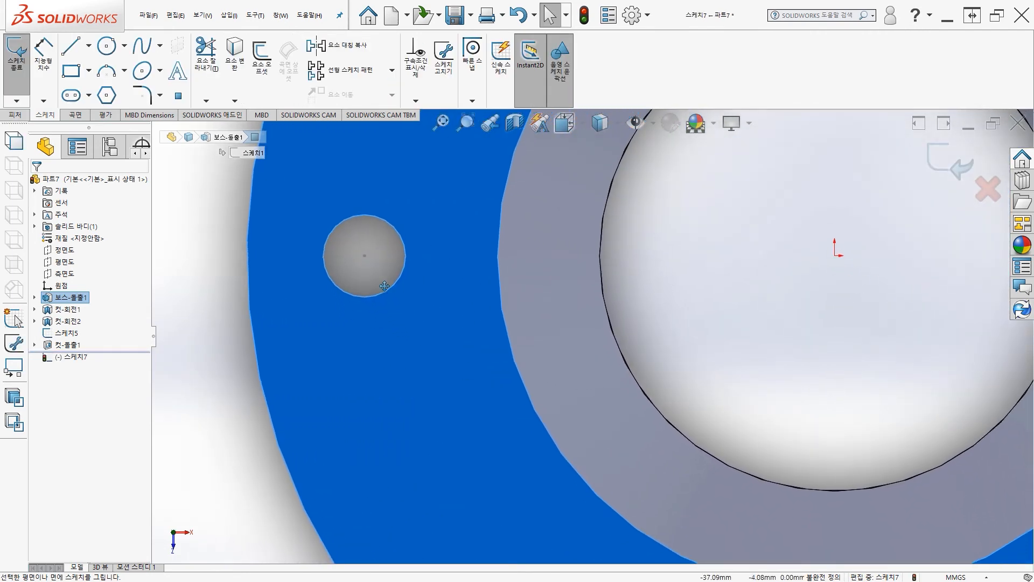
left_click(106, 46)
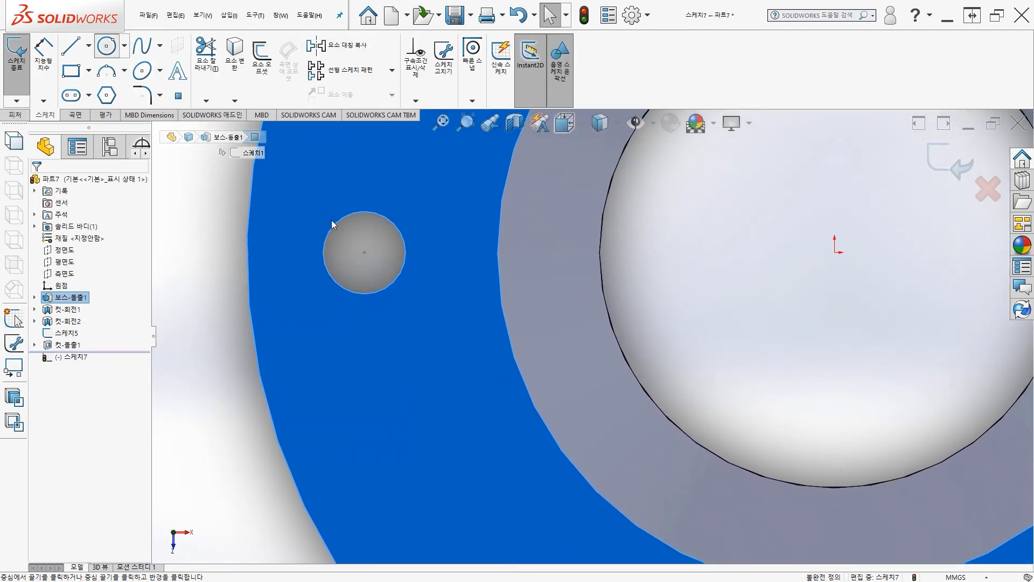
left_click(365, 252)
left_click(359, 189)
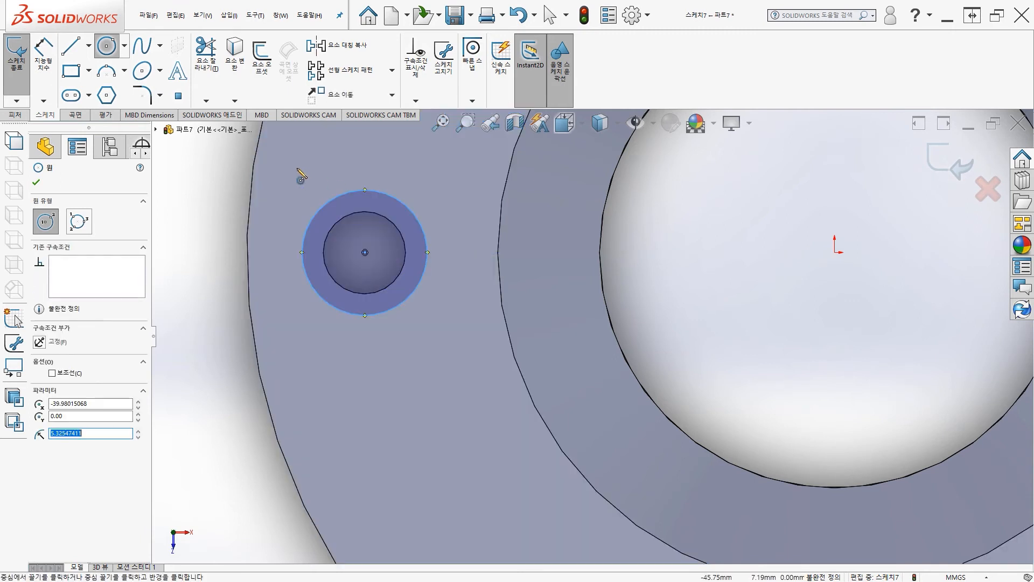
- Dimension the new circle's diameter as 11 mm
left_click(43, 53)
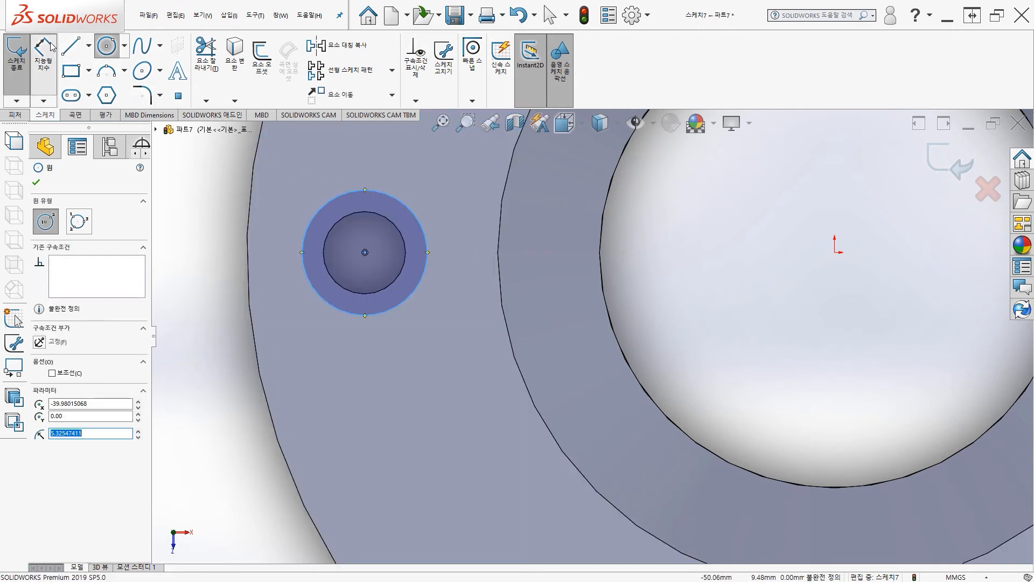
left_click(396, 196)
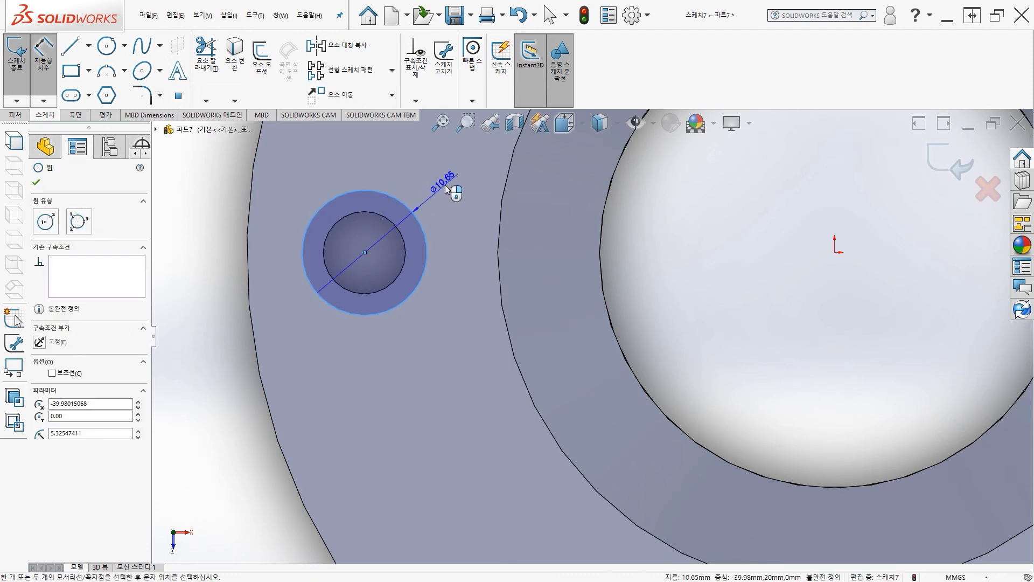
left_click(447, 189)
double_click(446, 186)
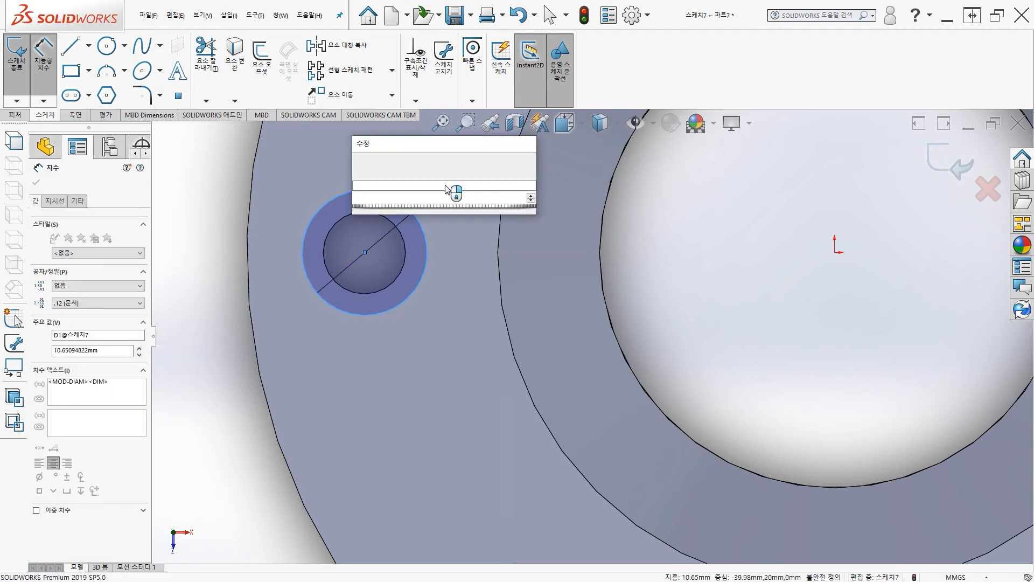
key("Return")
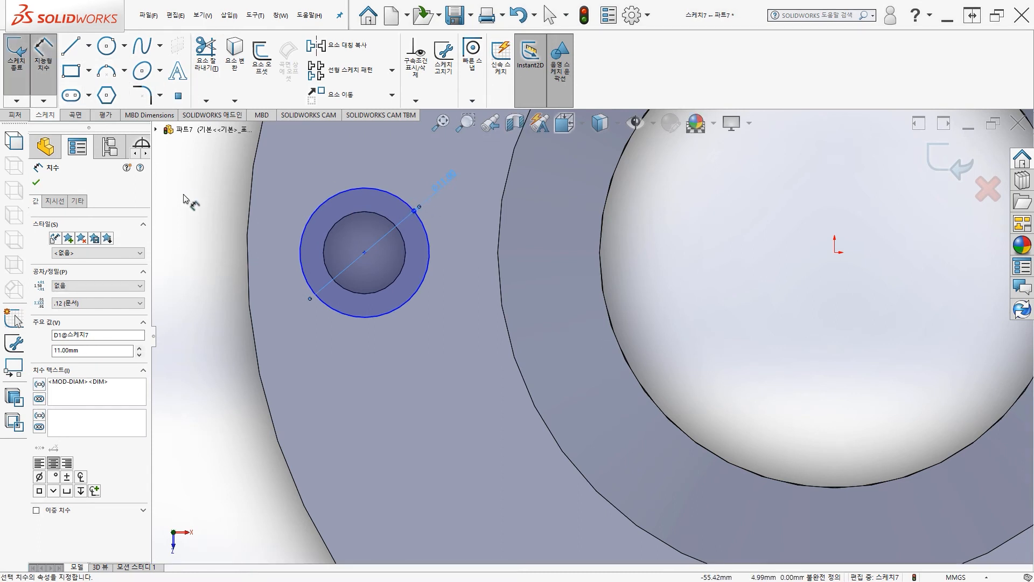
left_click(36, 183)
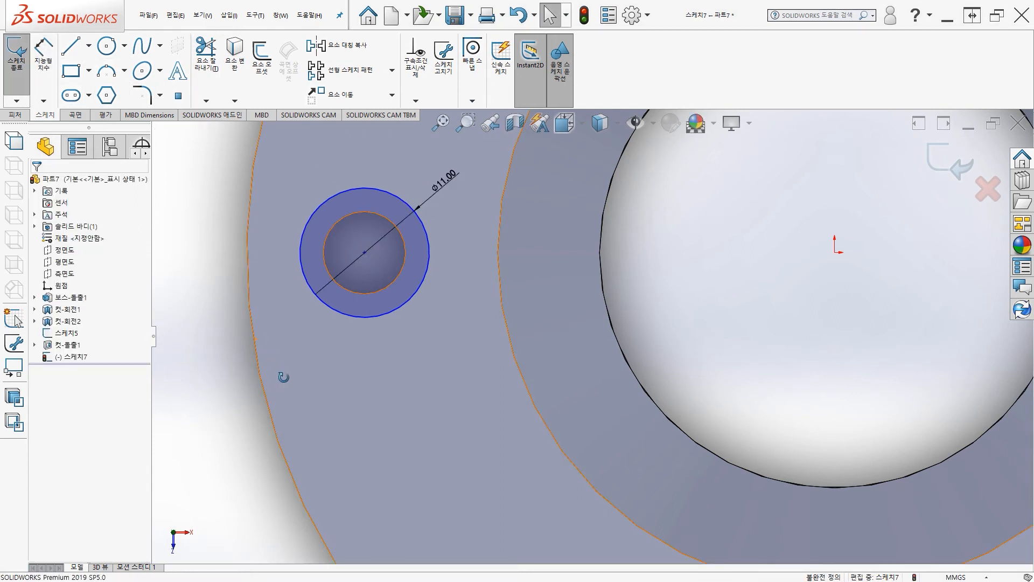
- Add a Pierce relation between the 11 mm circle's centre and the vertical construction line
middle_click_drag(282, 373, 272, 294)
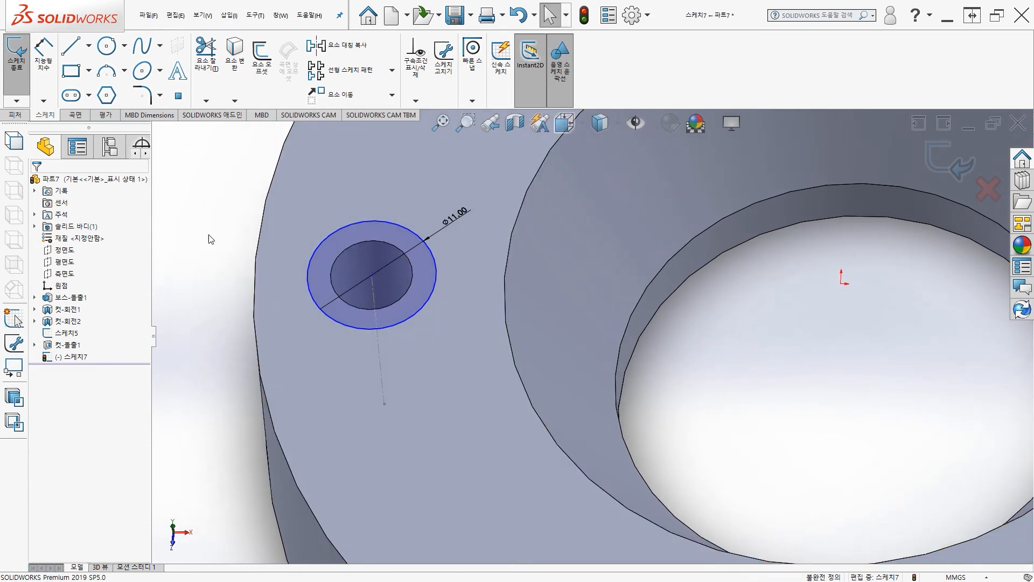
left_click(371, 275)
left_click(374, 284, "ctrl")
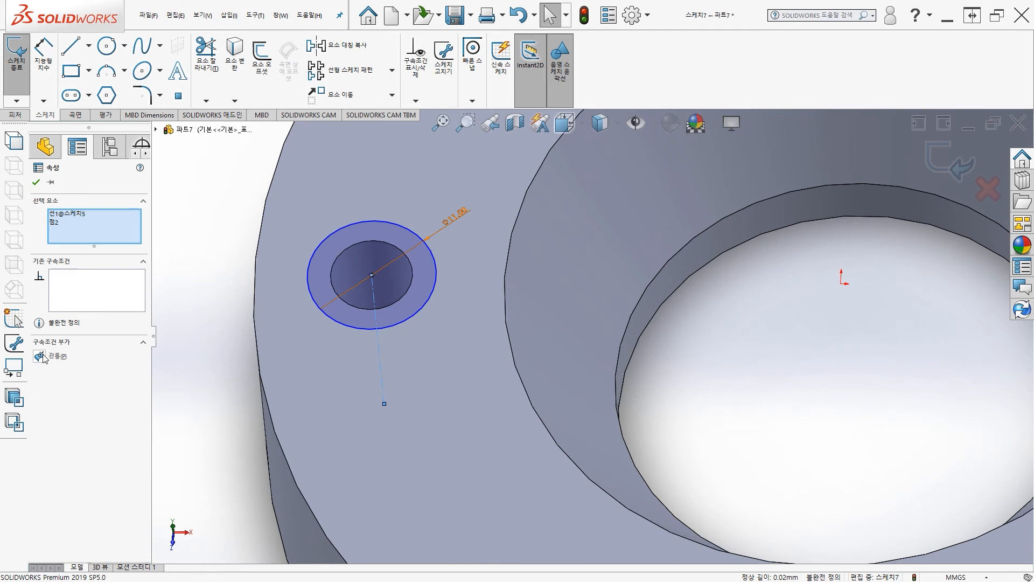
left_click(40, 356)
left_click(188, 250)
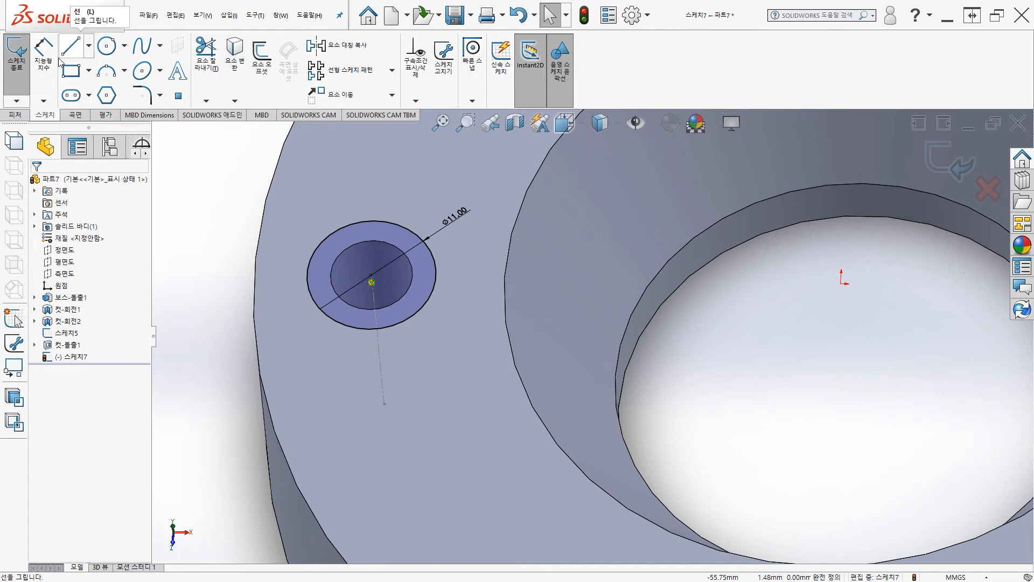
- Exit the sketch and cut-extrude the 11 mm circle to a blind depth of 7 mm
left_click(18, 65)
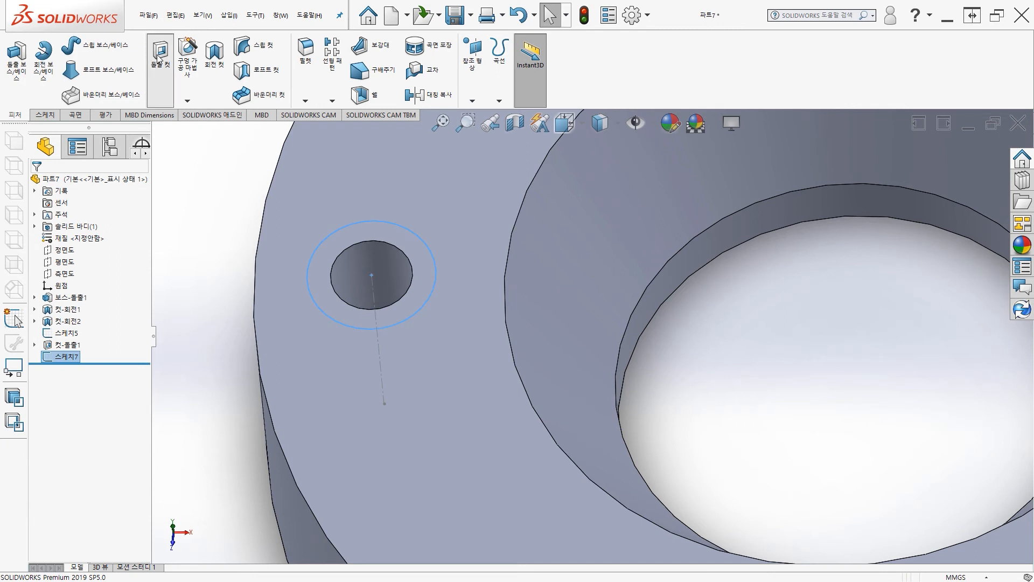
left_click(160, 52)
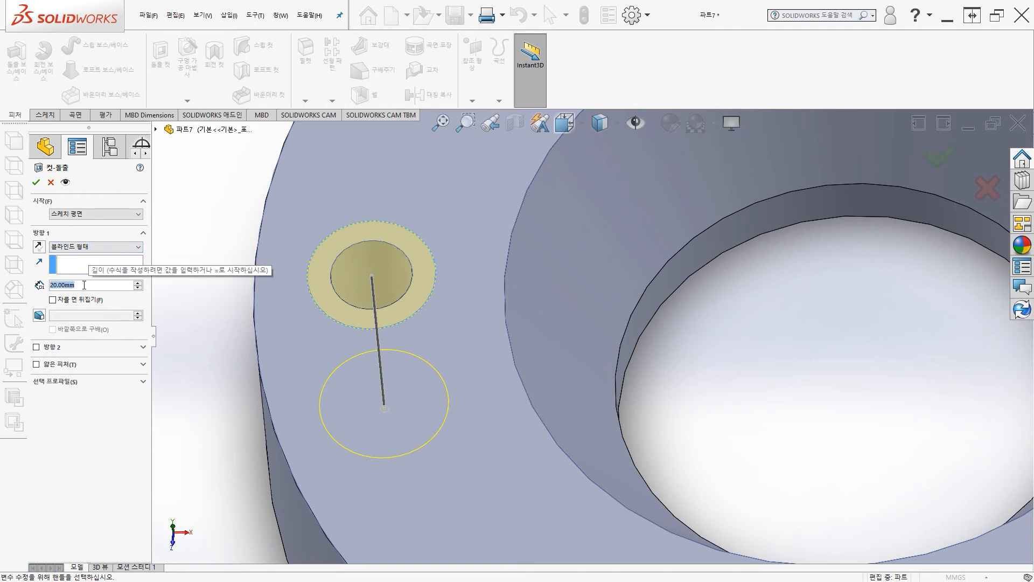
type("7")
key("Return")
middle_click_drag(243, 348, 234, 279)
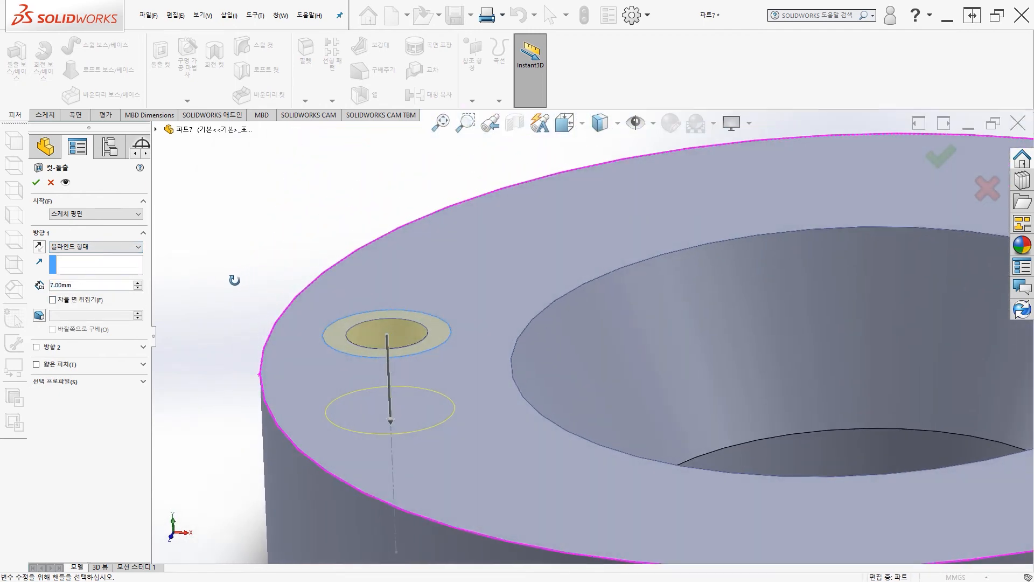
left_click(36, 183)
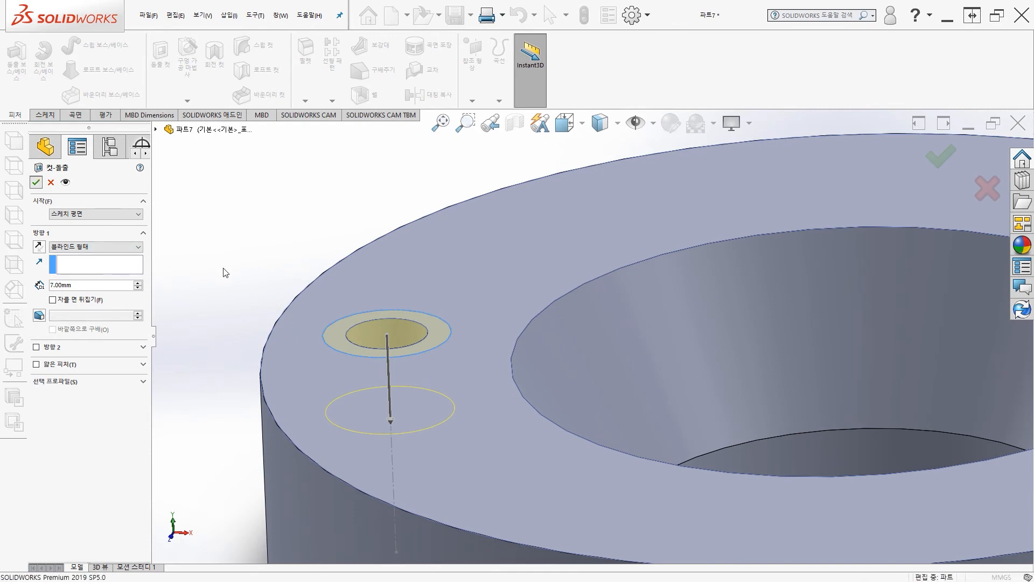
- Examine the two stepped side holes and the tapered central hole with its straight lower section from several angles
scroll(210, 296, "up", 3)
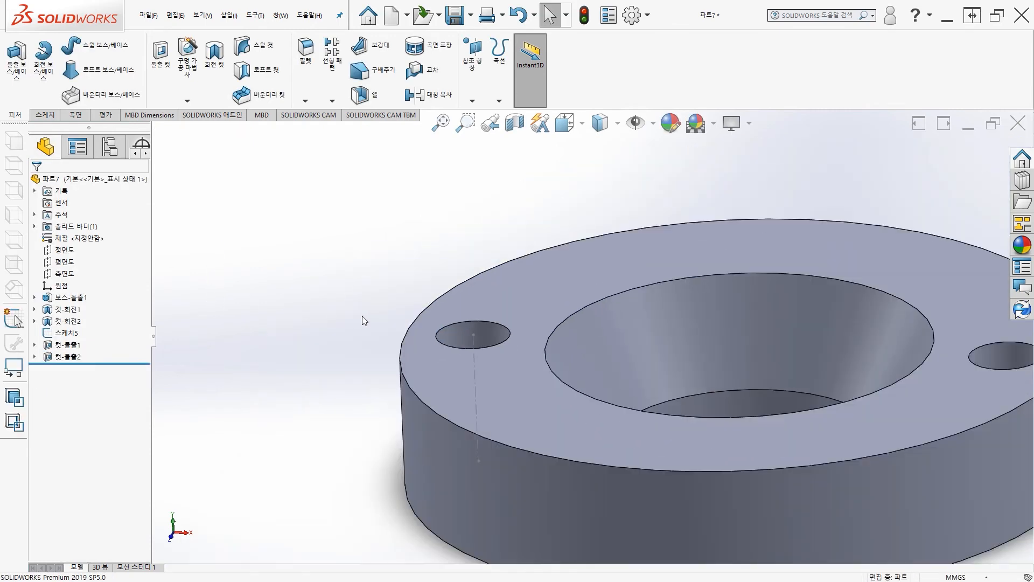
middle_click_drag(362, 317, 243, 275, "ctrl")
middle_click_drag(364, 293, 341, 374)
scroll(341, 374, "up", 1)
middle_click_drag(453, 326, 337, 302, "ctrl")
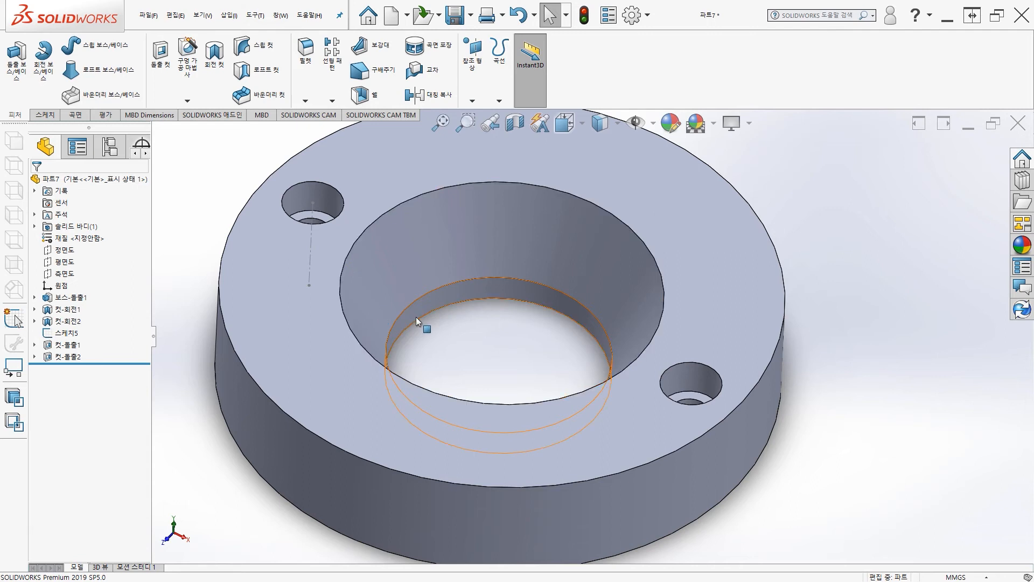
middle_click_drag(493, 346, 470, 330)
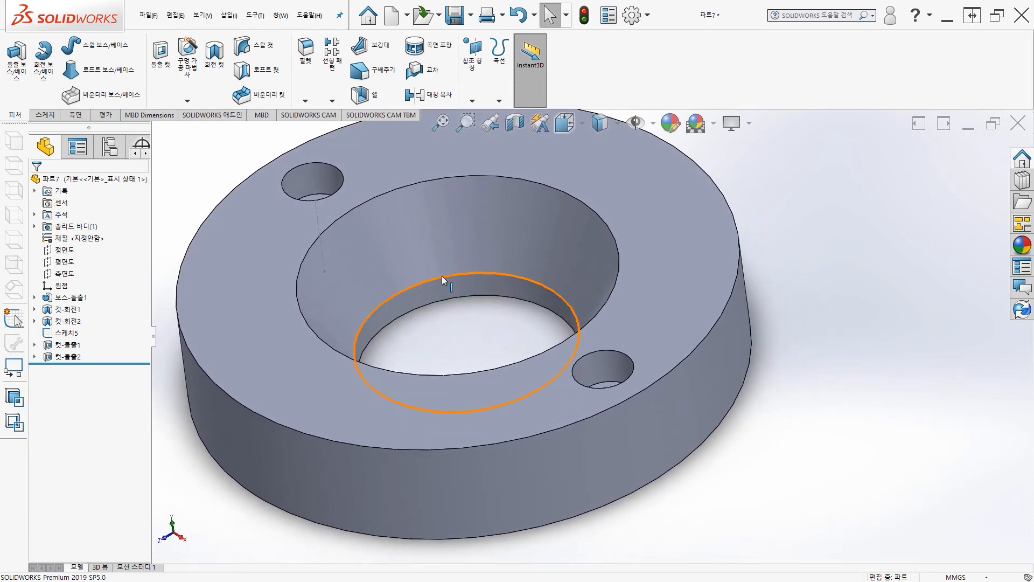
middle_click_drag(455, 311, 478, 296)
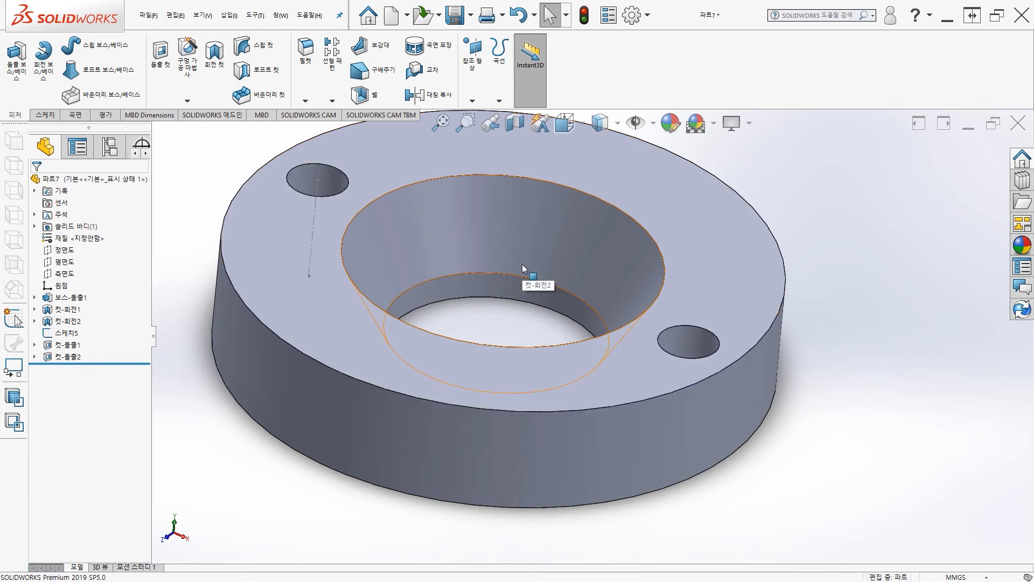
mouse_move(470, 316)
middle_mouse_down()
mouse_move(456, 290)
mouse_move(466, 331)
mouse_move(462, 302)
mouse_move(455, 350)
mouse_move(466, 322)
middle_mouse_up()
scroll(467, 341, "up", 3)
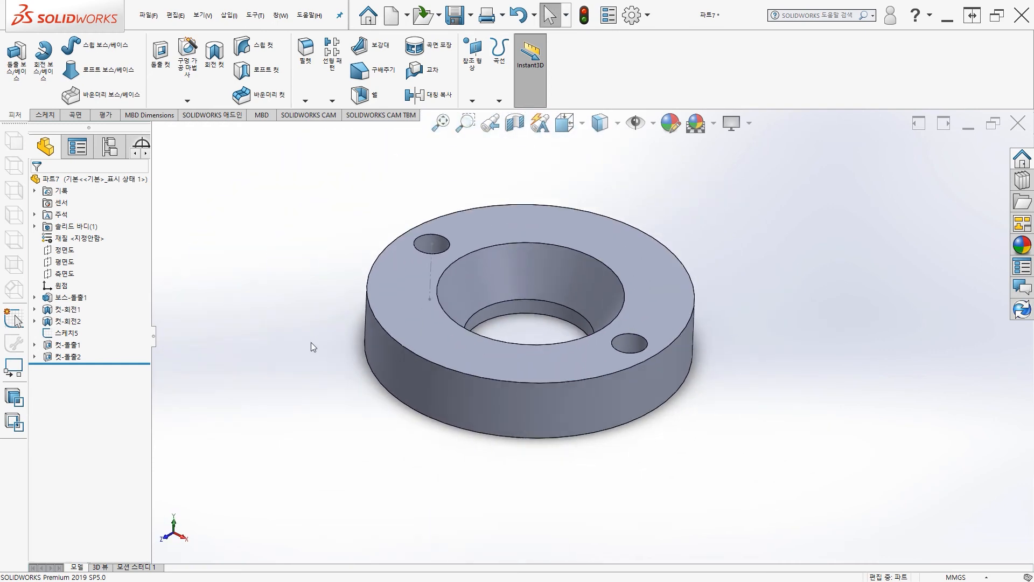
middle_click_drag(483, 335, 477, 307)
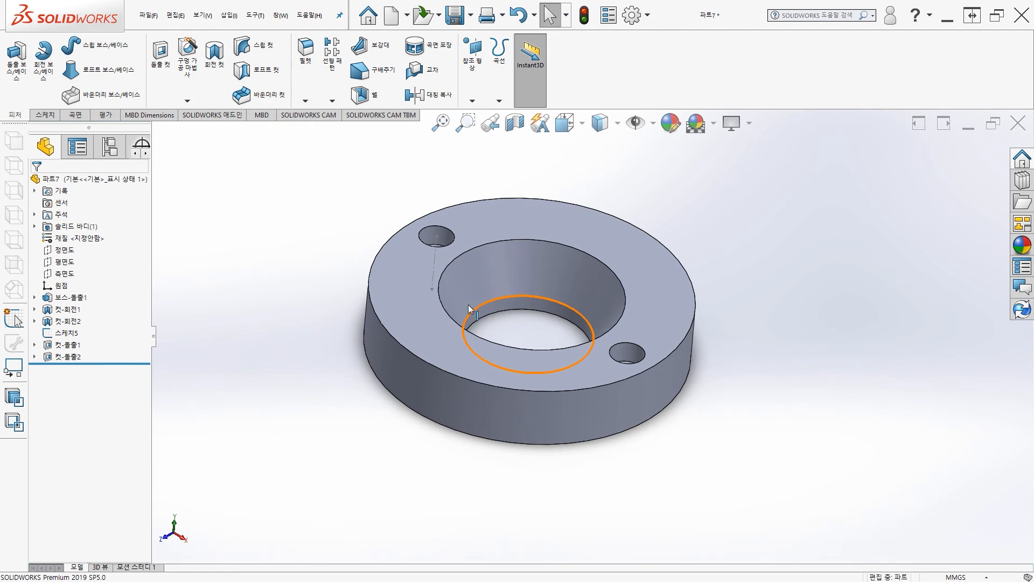
middle_click_drag(546, 325, 539, 309)
scroll(534, 325, "down", 5)
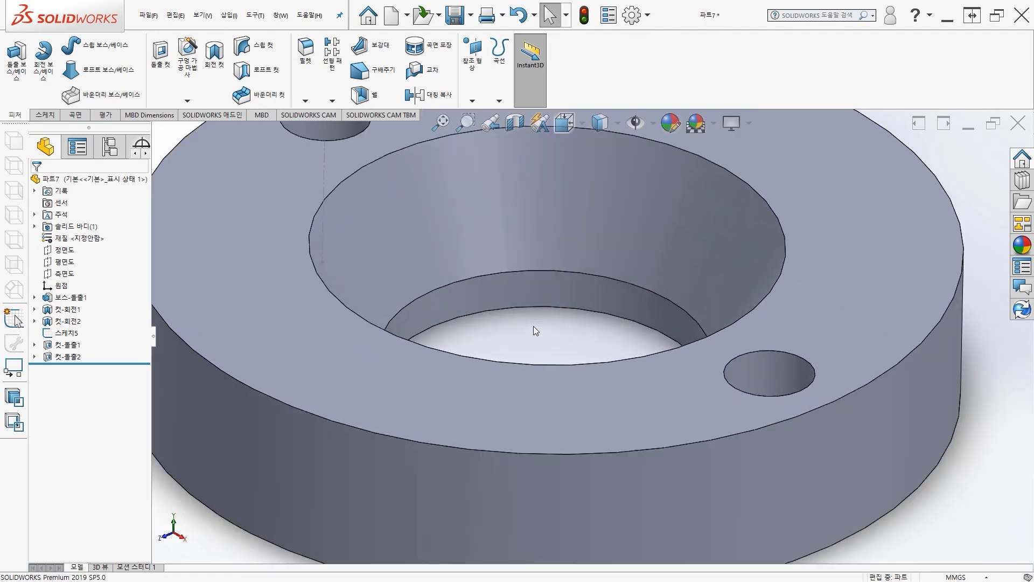
scroll(534, 326, "up", 3)
mouse_move(531, 320)
middle_mouse_down()
mouse_move(544, 320)
mouse_move(537, 334)
middle_mouse_up()
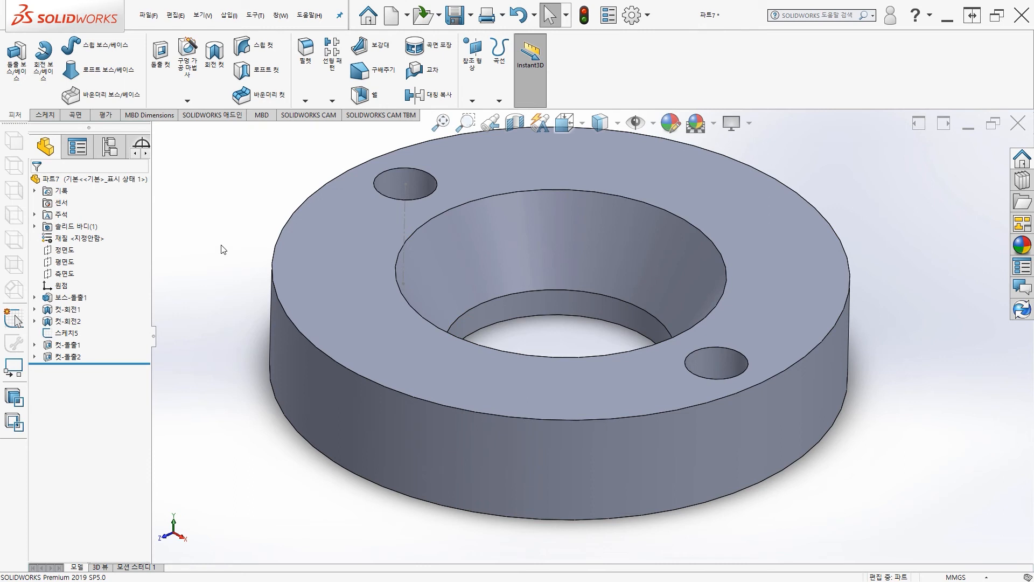
left_click(536, 290)
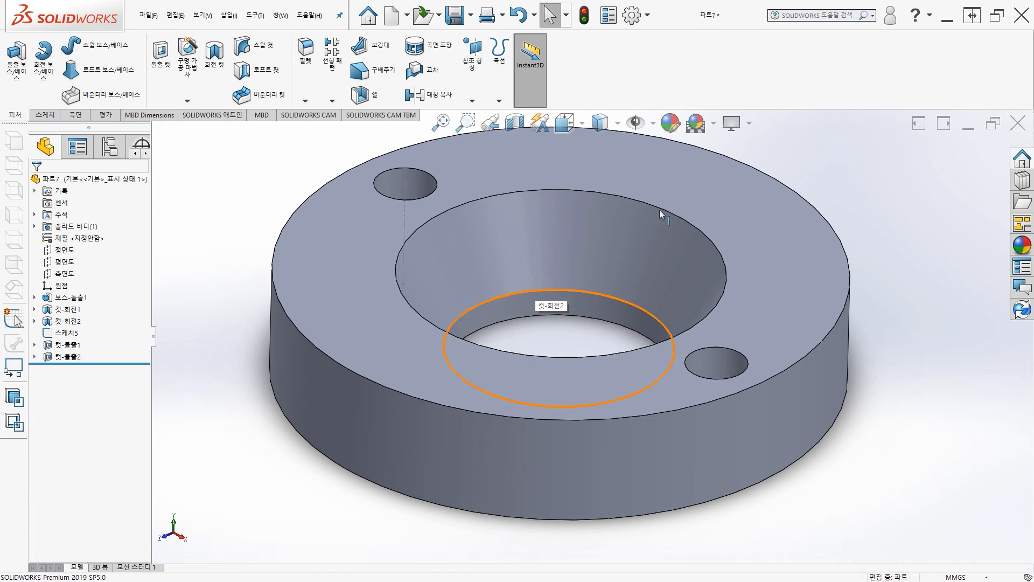
left_click(558, 332)
mouse_move(553, 332)
middle_mouse_down()
mouse_move(577, 365)
mouse_move(560, 340)
middle_mouse_up()
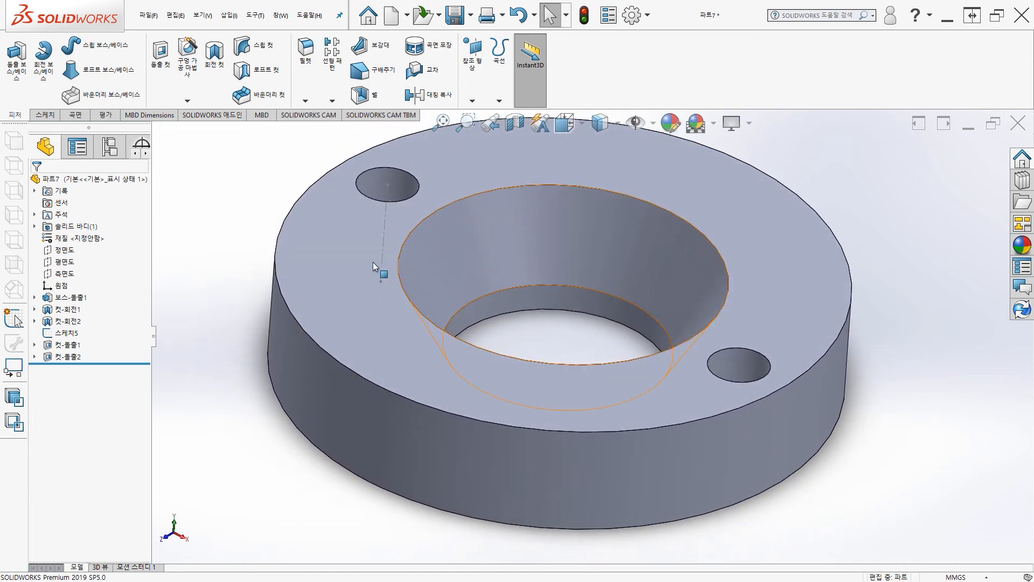
mouse_move(282, 268)
middle_mouse_down()
mouse_move(288, 233)
mouse_move(275, 253)
middle_mouse_up()
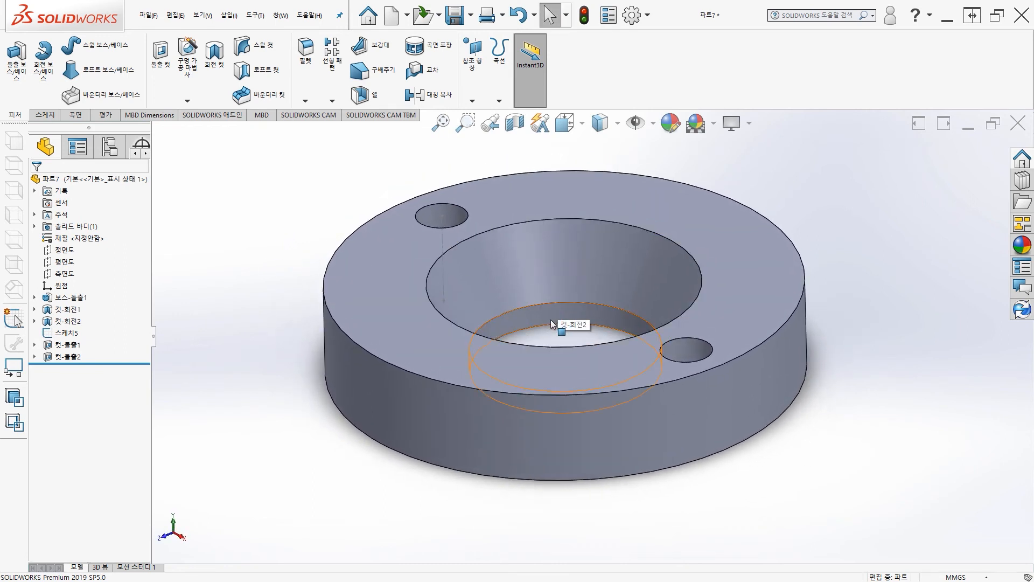
middle_click_drag(523, 332, 457, 267)
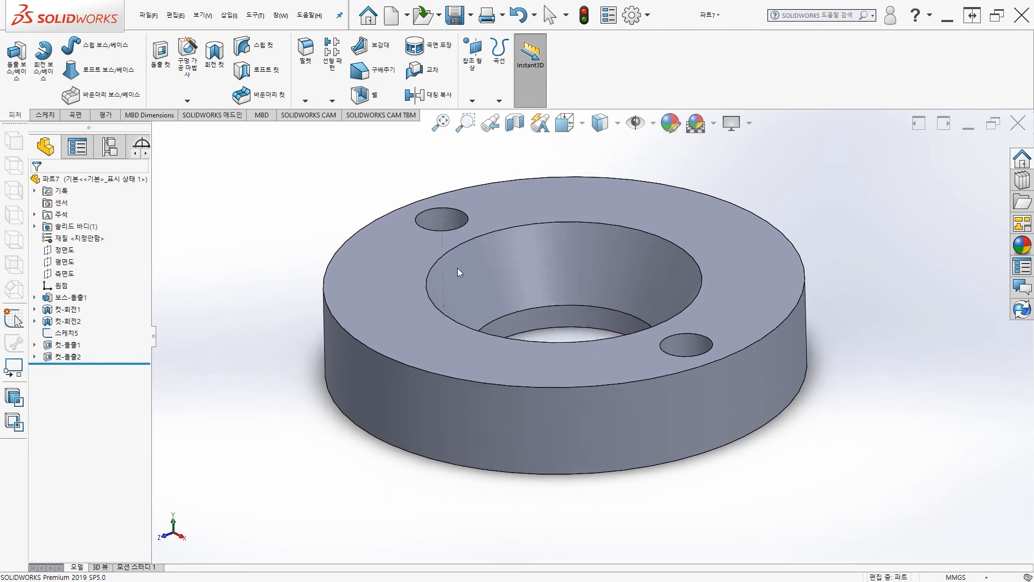
- Start a sketch on the Top Plane and convert the central hole's lower circular edge into a sketch circle
left_click(72, 264)
left_click(81, 251)
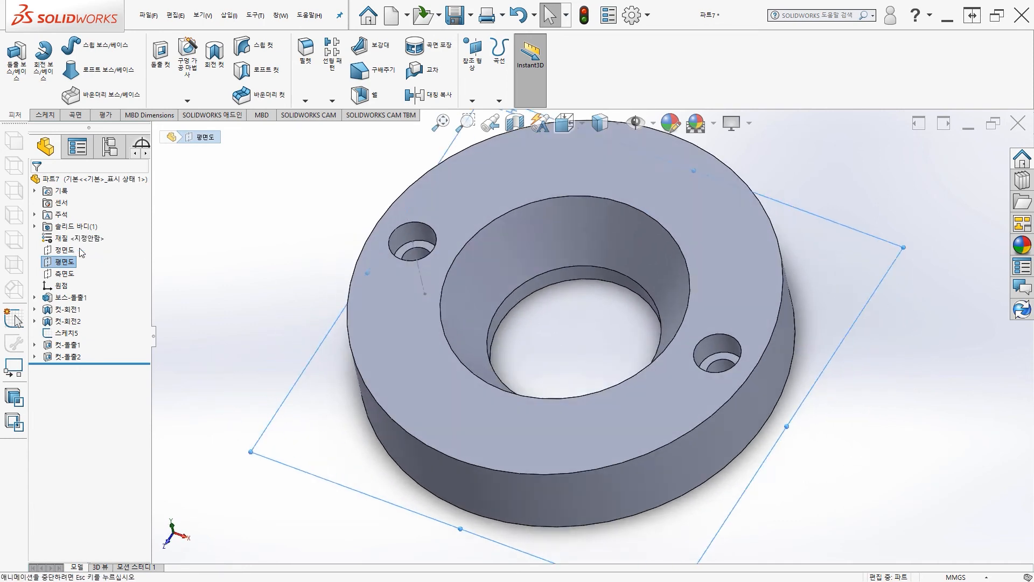
middle_click_drag(508, 454, 471, 256)
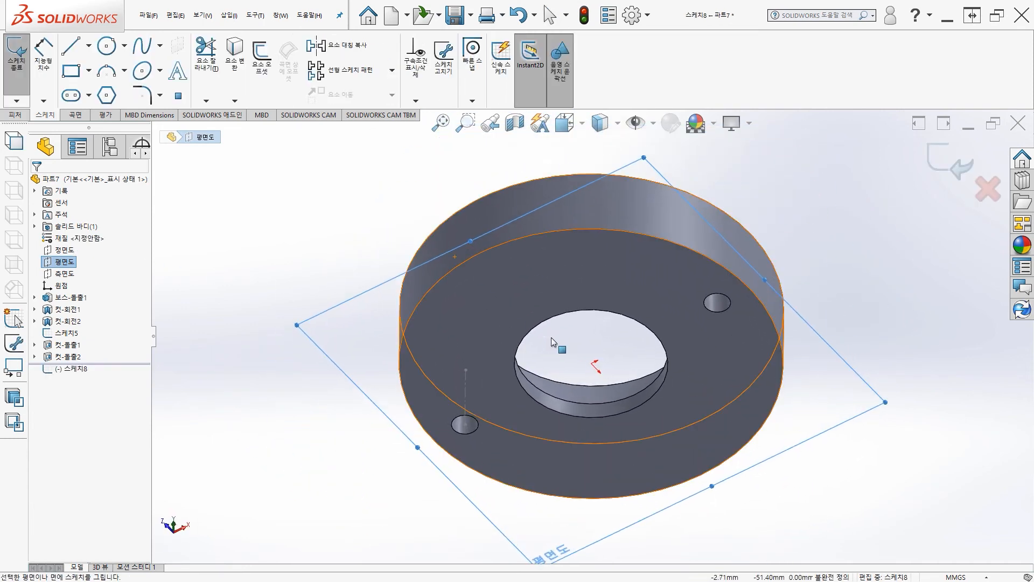
scroll(577, 345, "down", 2)
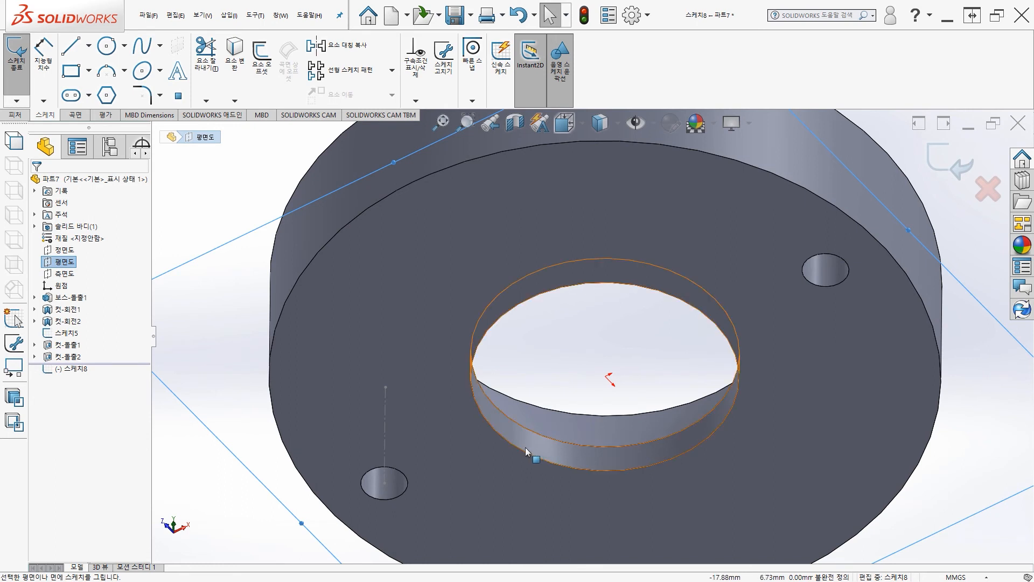
left_click(235, 53)
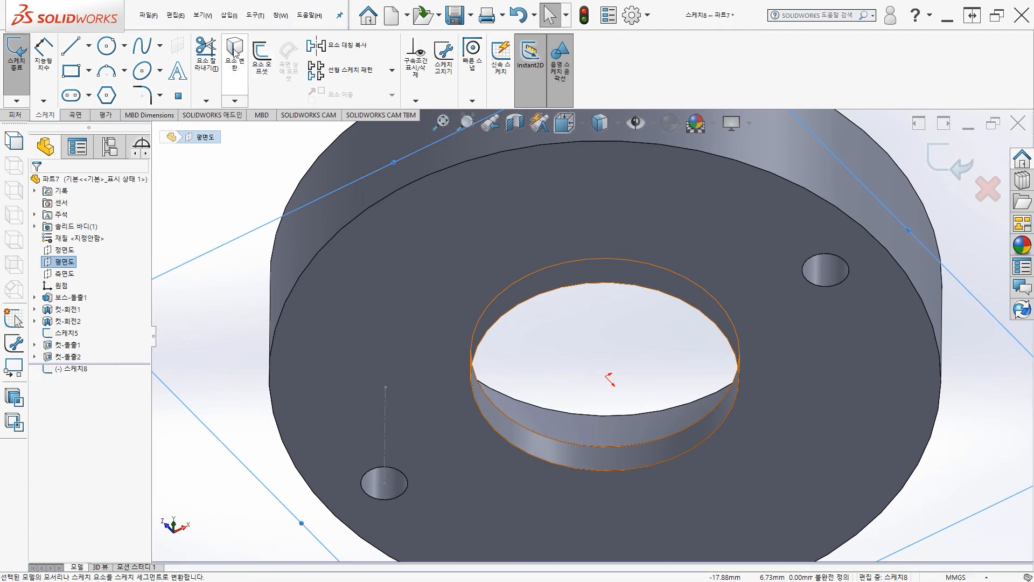
left_click(479, 347)
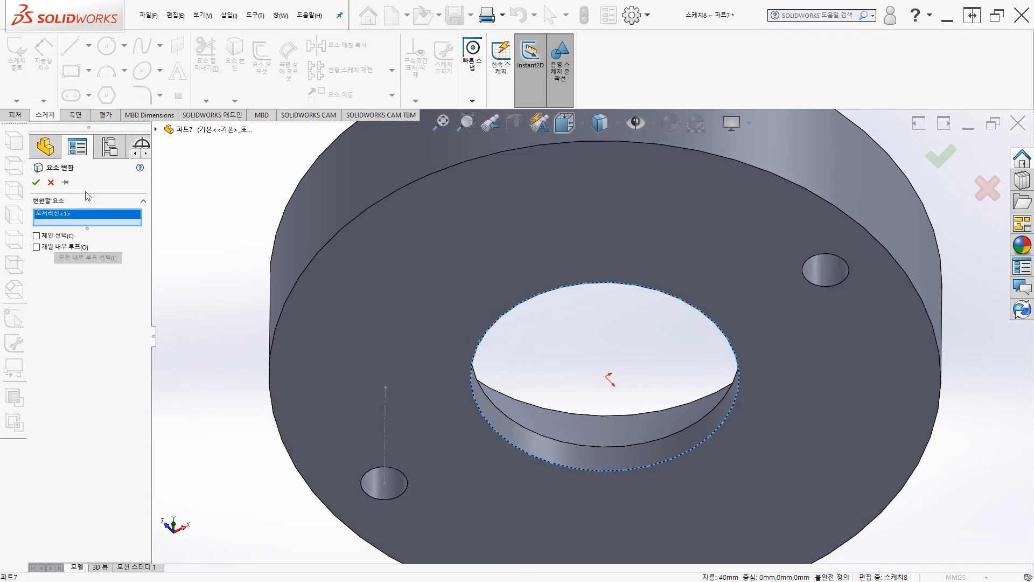
left_click(36, 182)
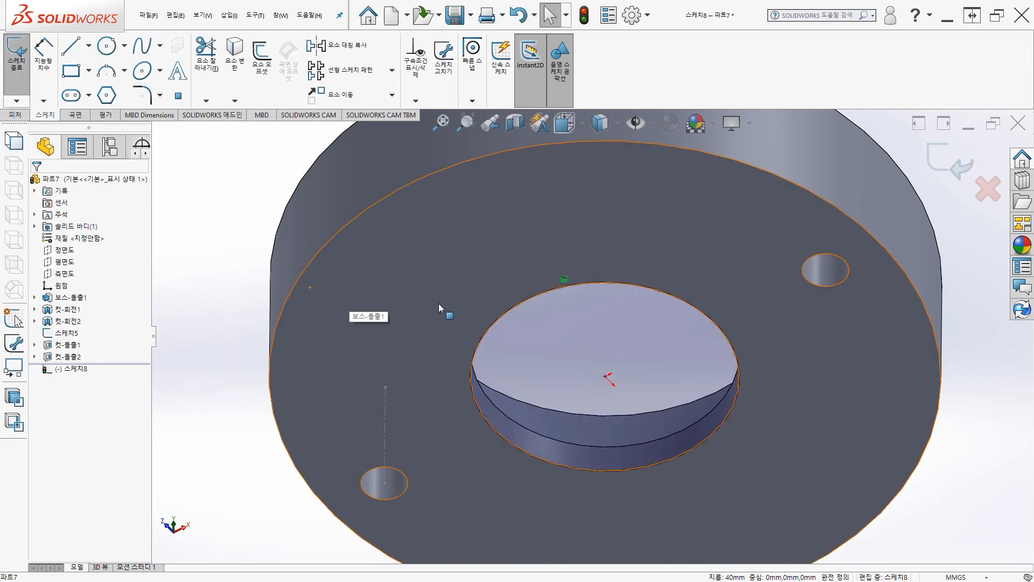
- Hide the main disc body so that only the converted circle of the central hole remains in view
mouse_move(446, 312)
middle_mouse_down()
mouse_move(411, 358)
mouse_move(355, 480)
mouse_move(360, 337)
middle_mouse_up()
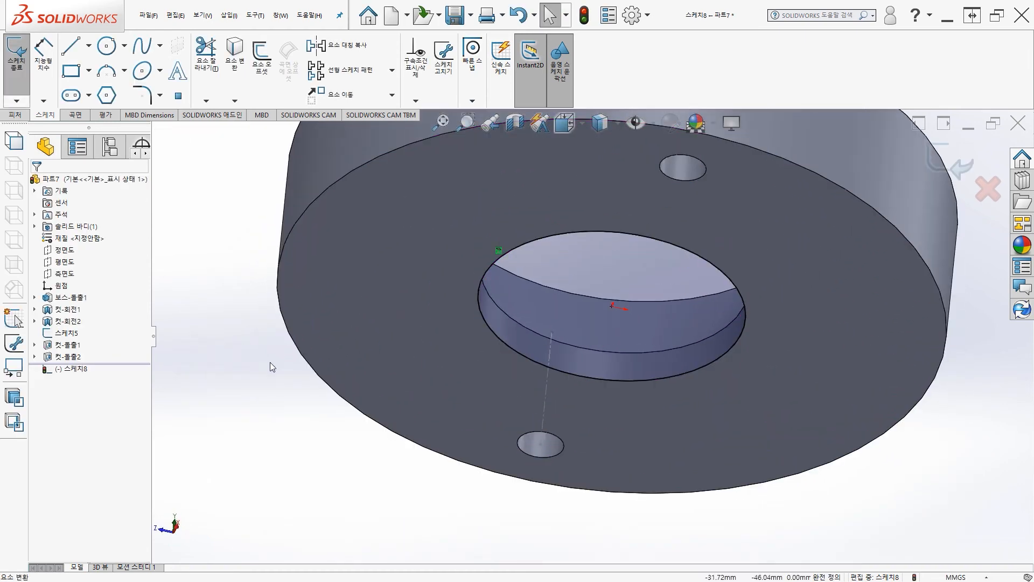
middle_click_drag(270, 362, 291, 324)
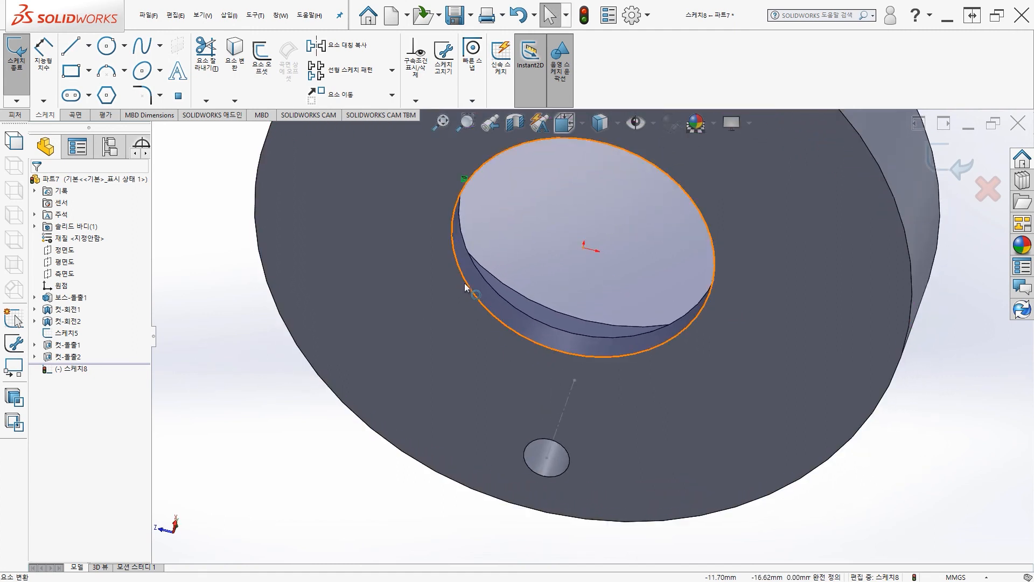
middle_click_drag(416, 282, 405, 485)
key("z")
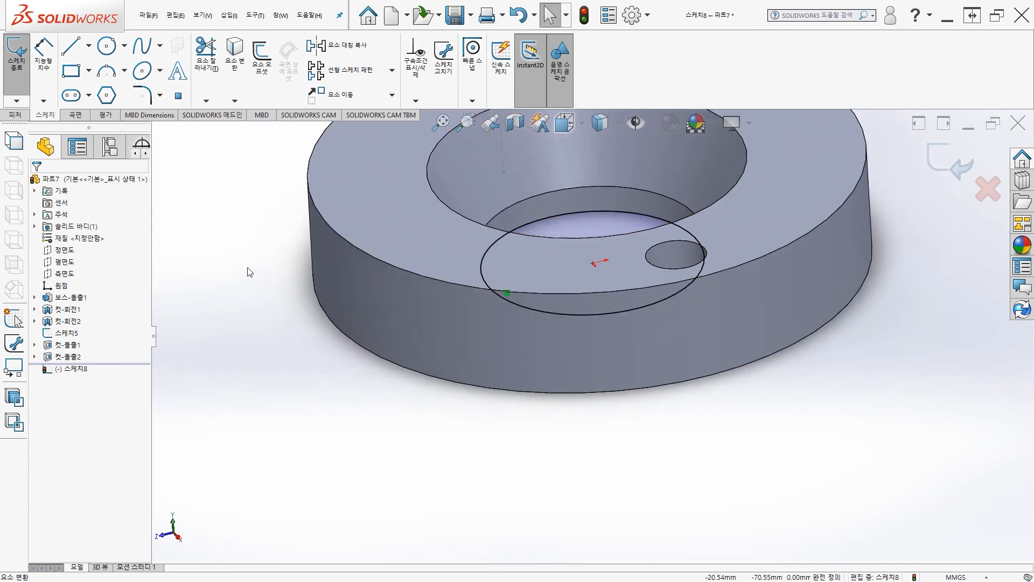
left_click(357, 205)
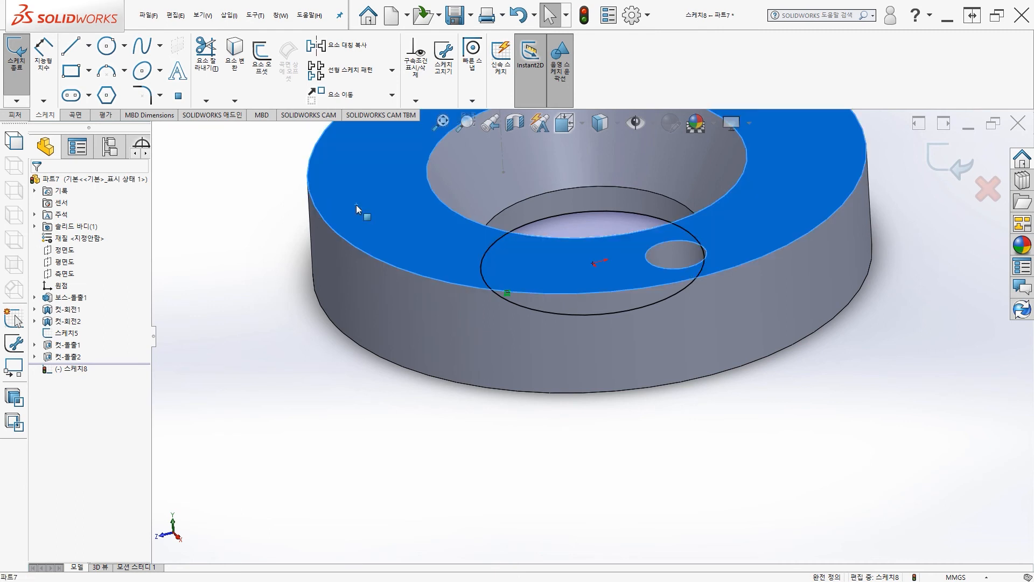
left_click(234, 295)
left_click(73, 297)
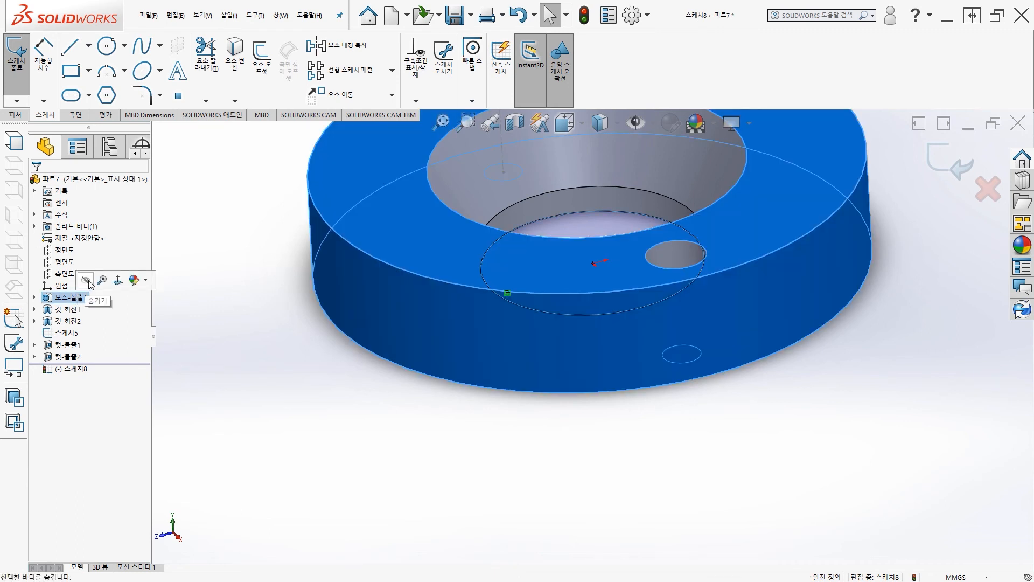
left_click(87, 280)
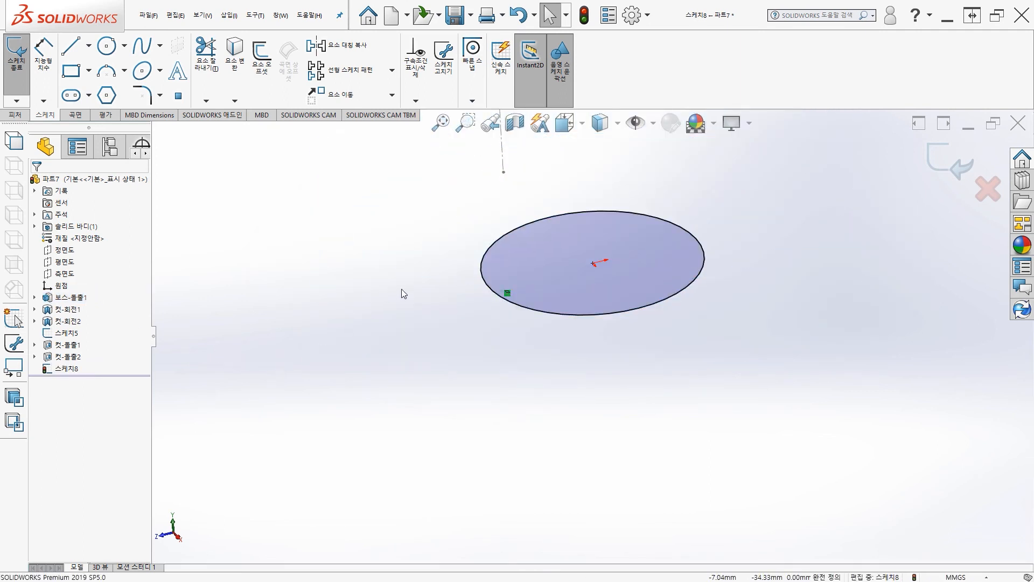
- Exit the sketch and boss-extrude the converted circle upward to a blind depth of 5 mm
mouse_move(397, 253)
middle_mouse_down("ctrl")
mouse_move(312, 292)
mouse_move(346, 317)
mouse_move(370, 270)
mouse_move(351, 300)
mouse_move(334, 286)
middle_mouse_up("ctrl")
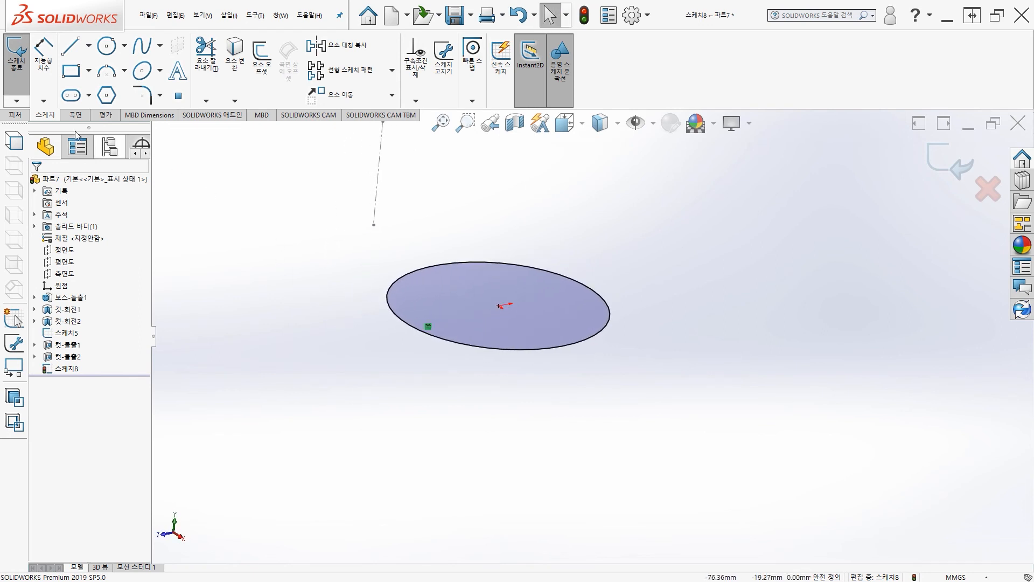
left_click(17, 59)
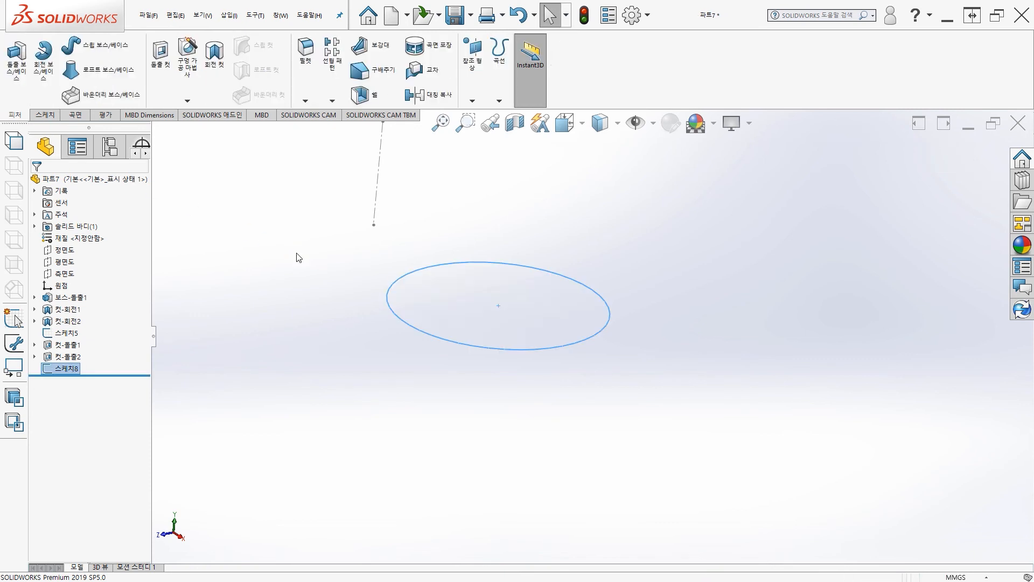
left_click(23, 68)
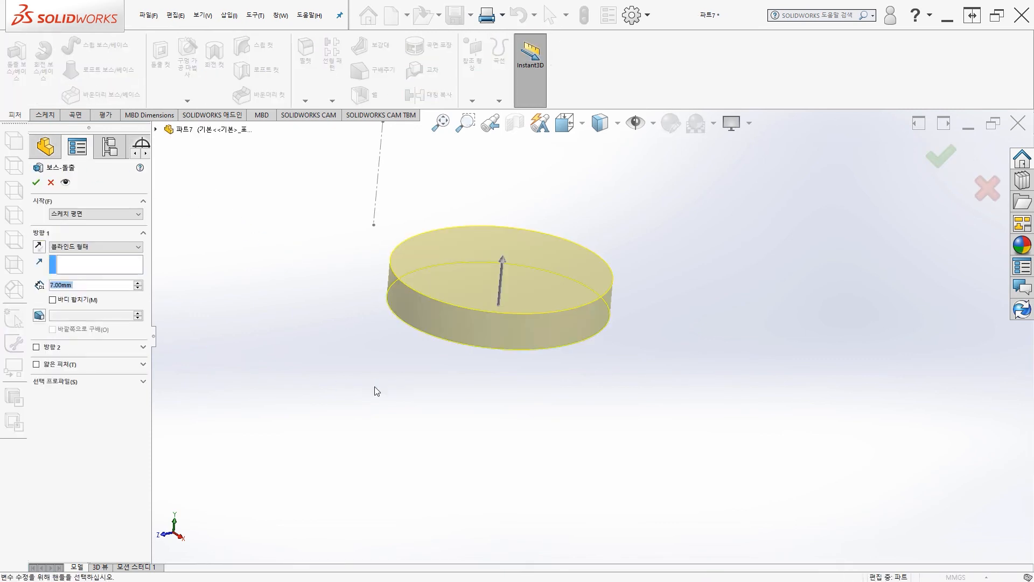
left_click(94, 287)
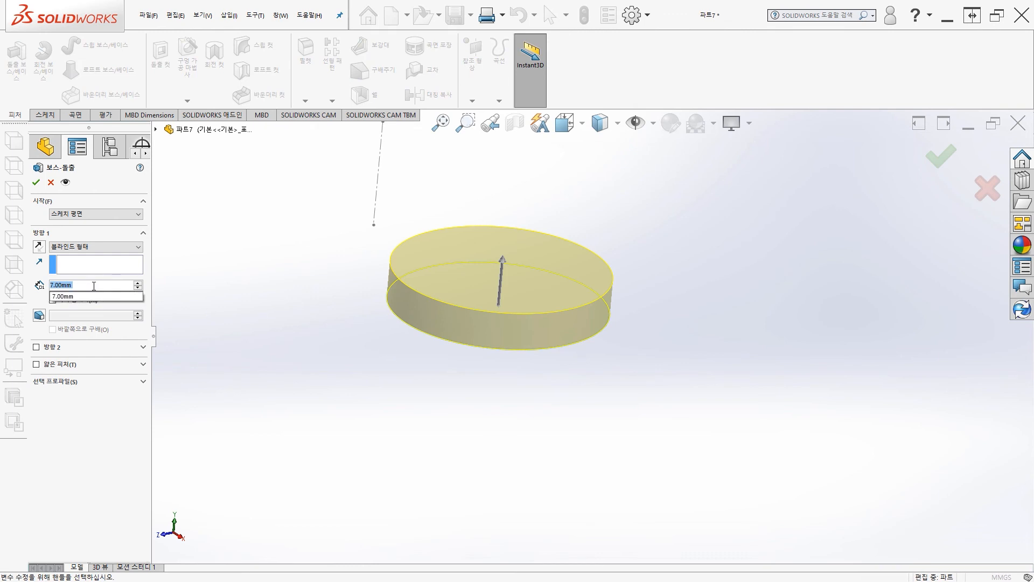
type("5")
key("Return")
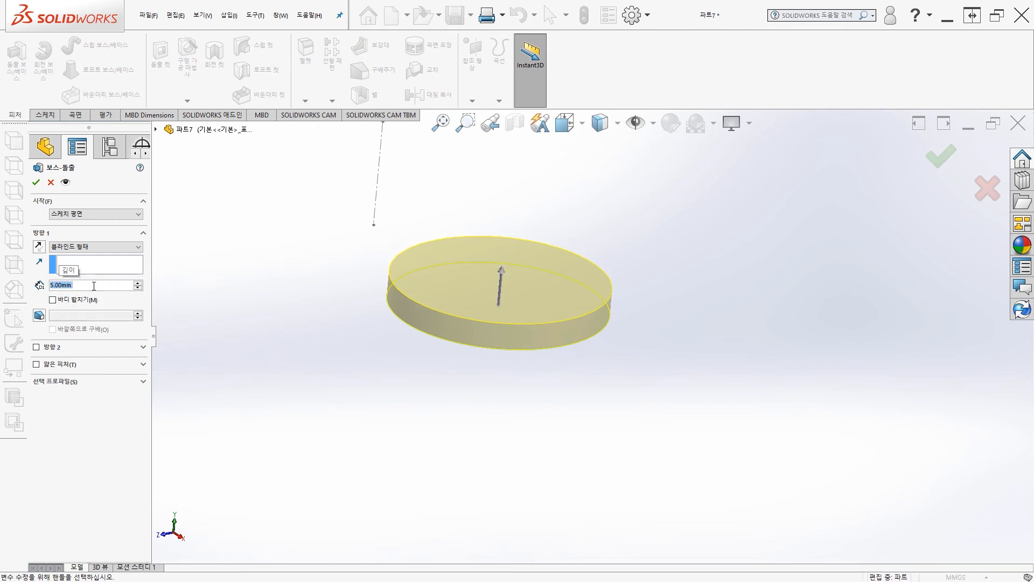
left_click(36, 182)
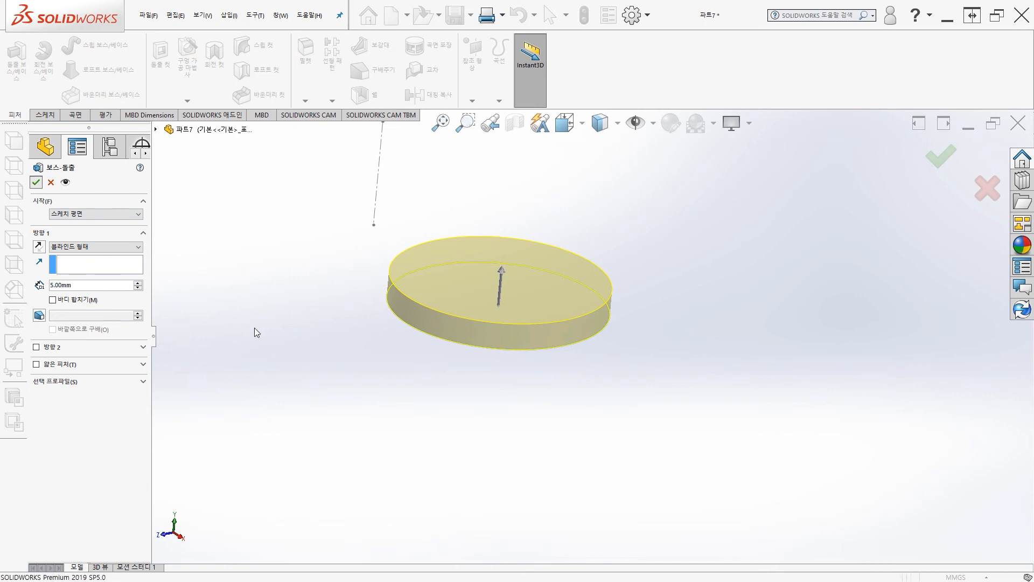
left_click(396, 360)
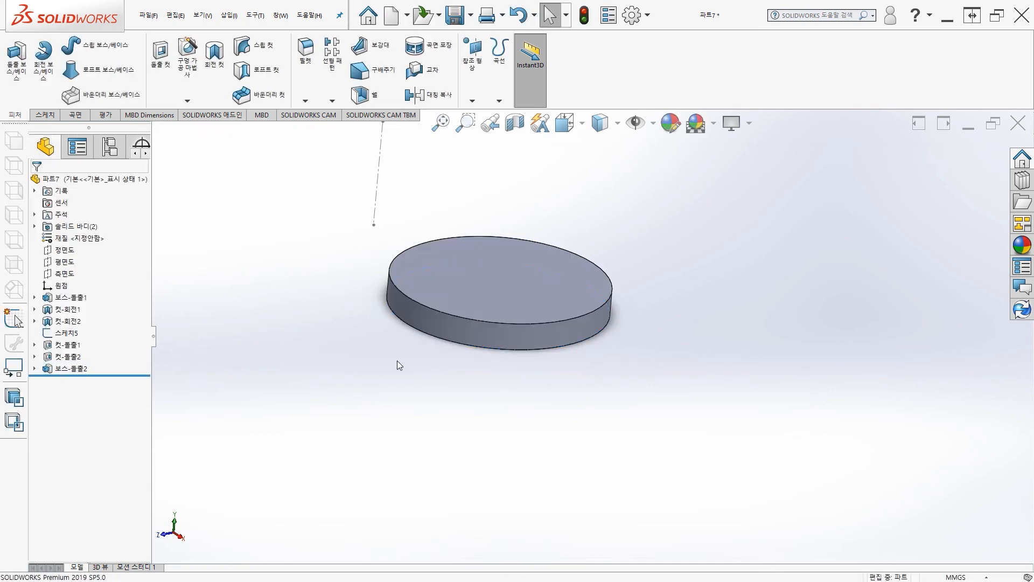
- Start a sketch on the upper face of the 5 mm cylinder and convert its circular edge into a sketch circle
mouse_move(357, 344)
middle_mouse_down()
mouse_move(341, 341)
mouse_move(330, 300)
mouse_move(345, 331)
middle_mouse_up()
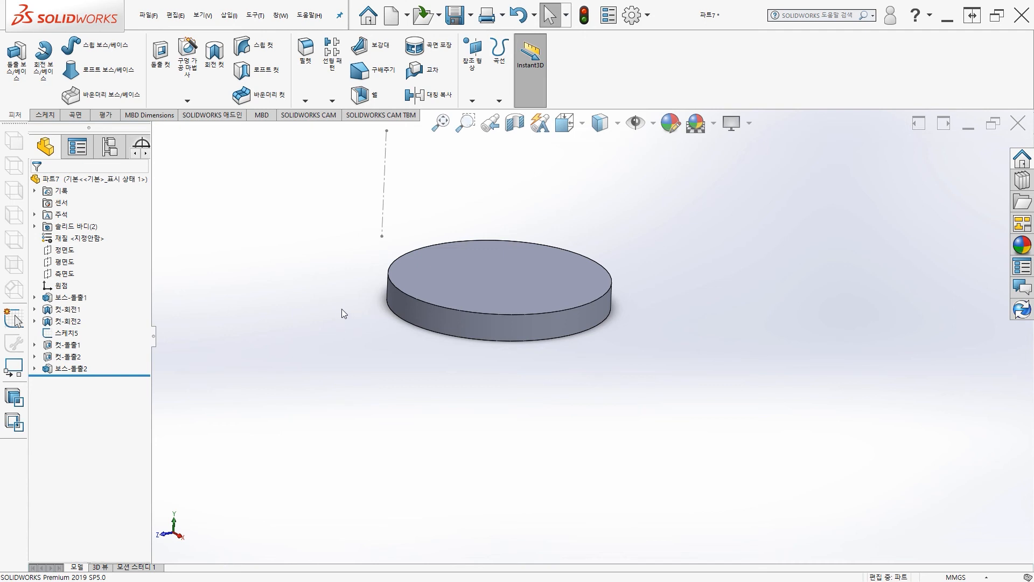
left_click(432, 273)
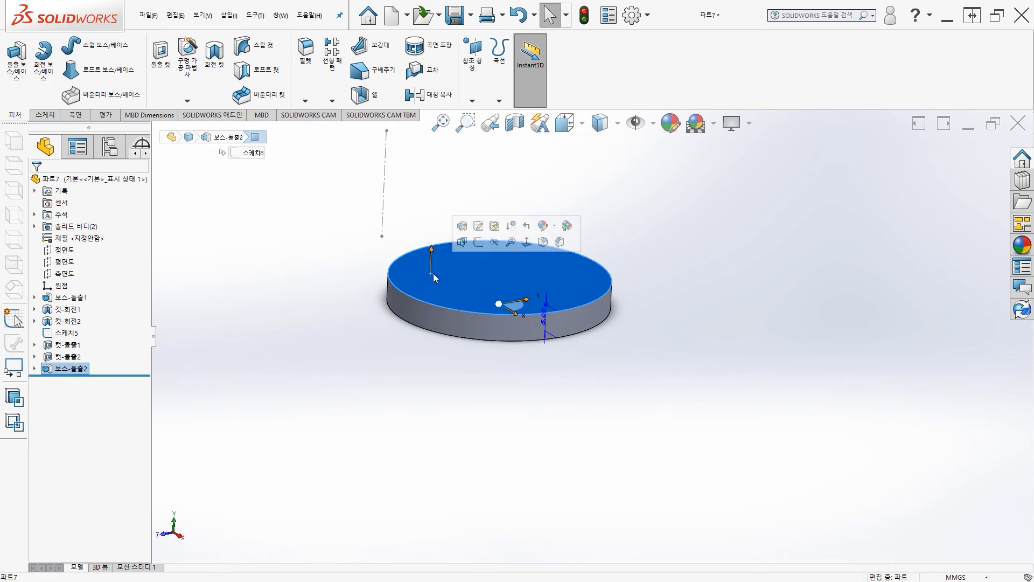
left_click(477, 245)
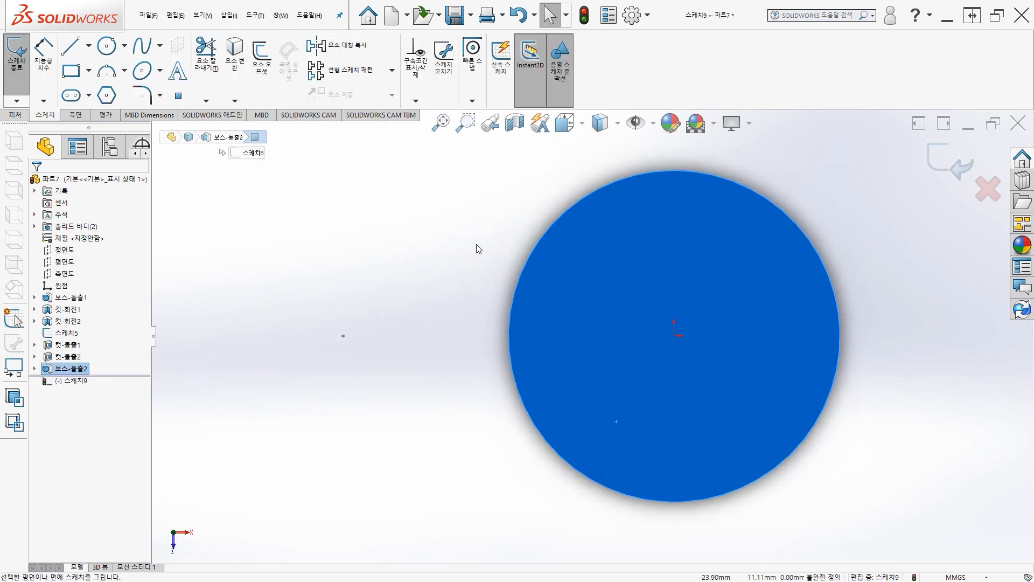
mouse_move(417, 448)
middle_mouse_down()
mouse_move(385, 254)
mouse_move(330, 295)
mouse_move(386, 302)
mouse_move(411, 274)
mouse_move(397, 279)
mouse_move(404, 291)
middle_mouse_up()
middle_click_drag(496, 308, 375, 264, "ctrl")
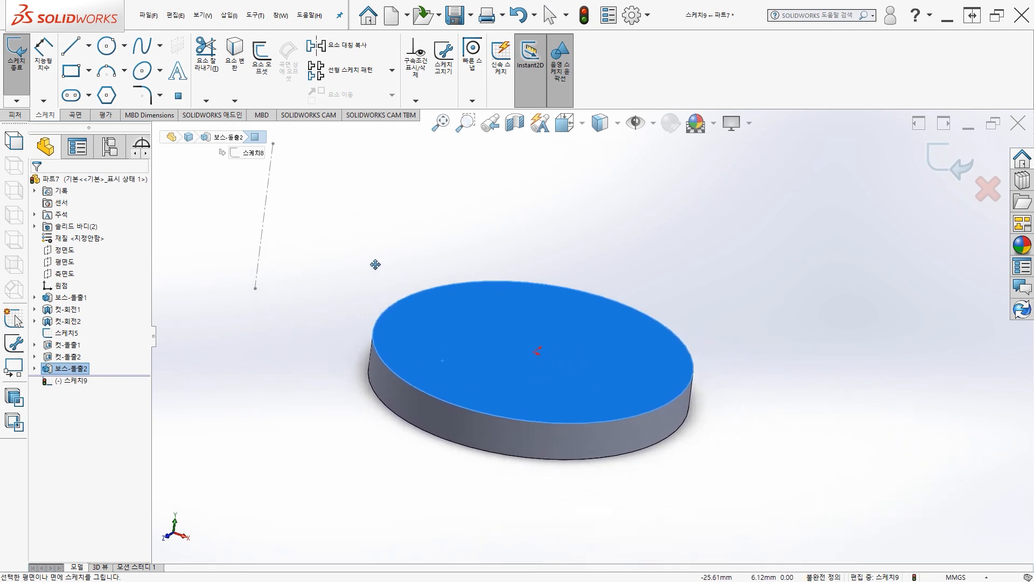
left_click(235, 54)
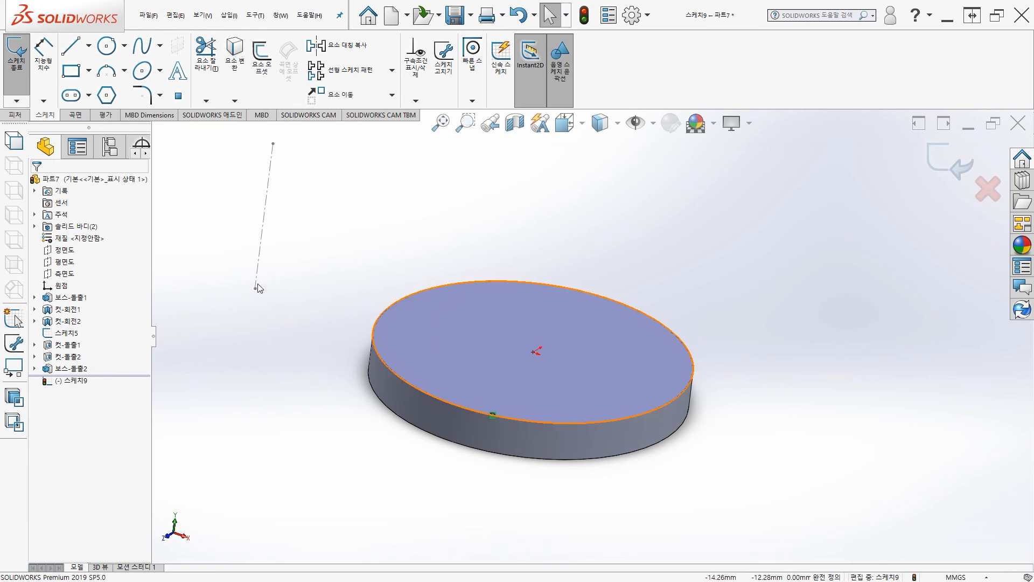
- Exit the sketch and start a boss extrusion of the circle with a blind depth of 15 mm
left_click(17, 74)
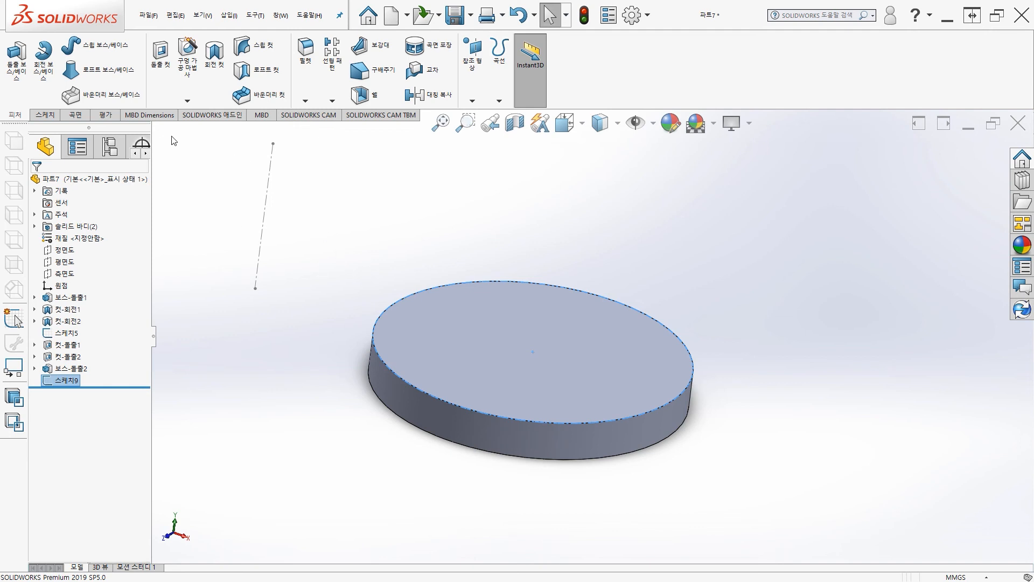
left_click(16, 54)
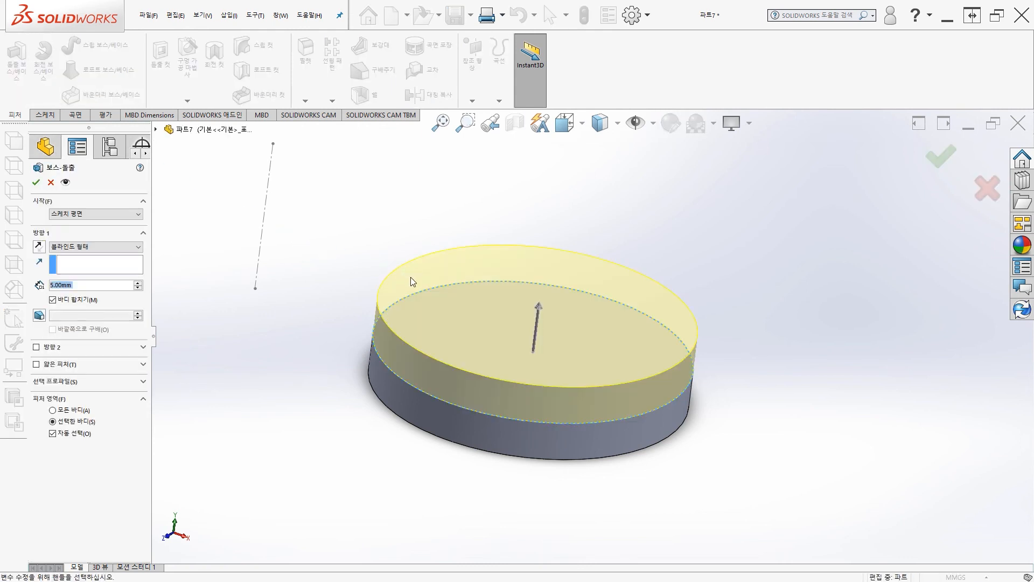
left_click(96, 286)
type("15")
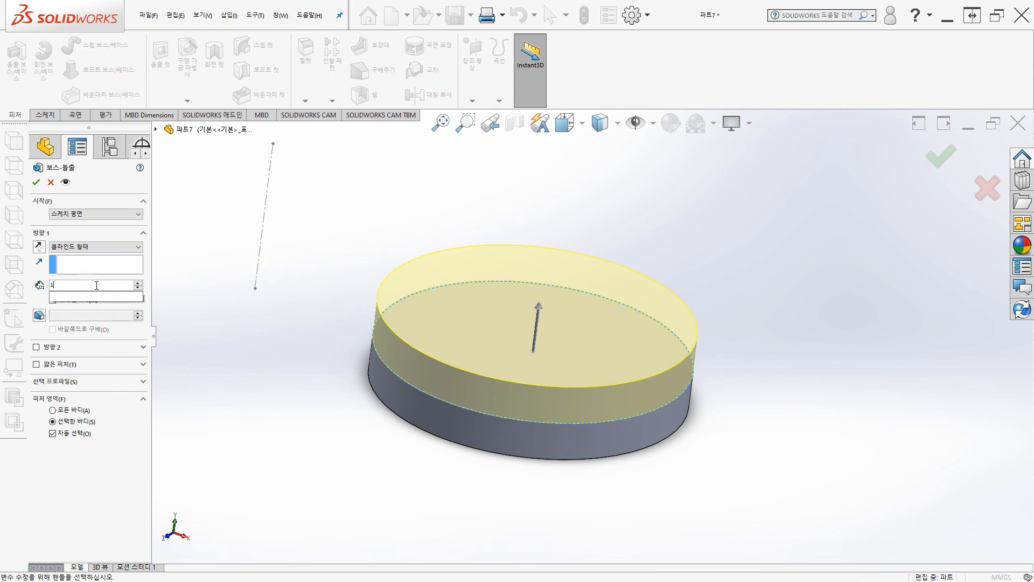
key("Return")
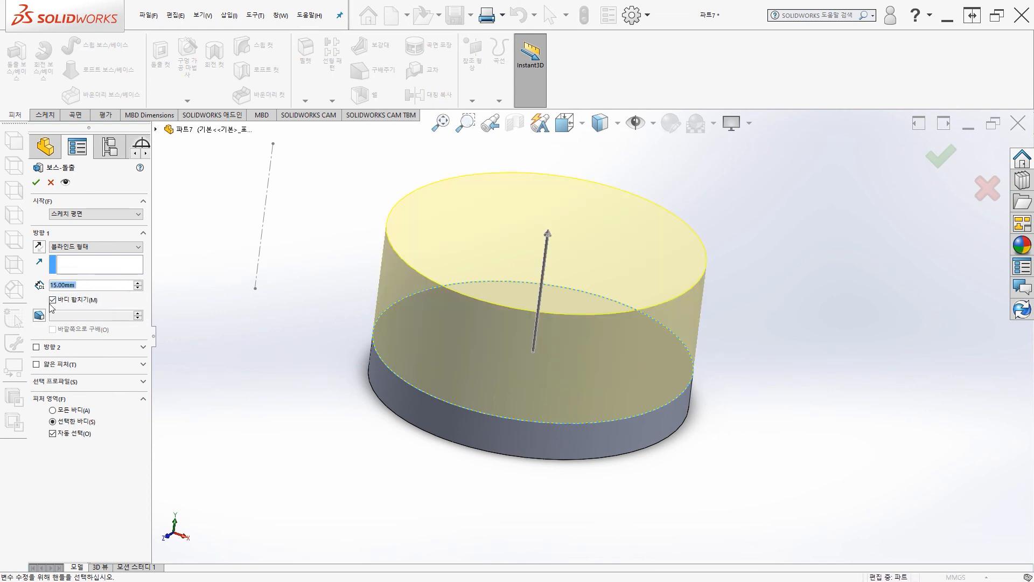
- Add a 30-degree outward draft to the 15 mm extrusion and complete the feature
left_click(39, 315)
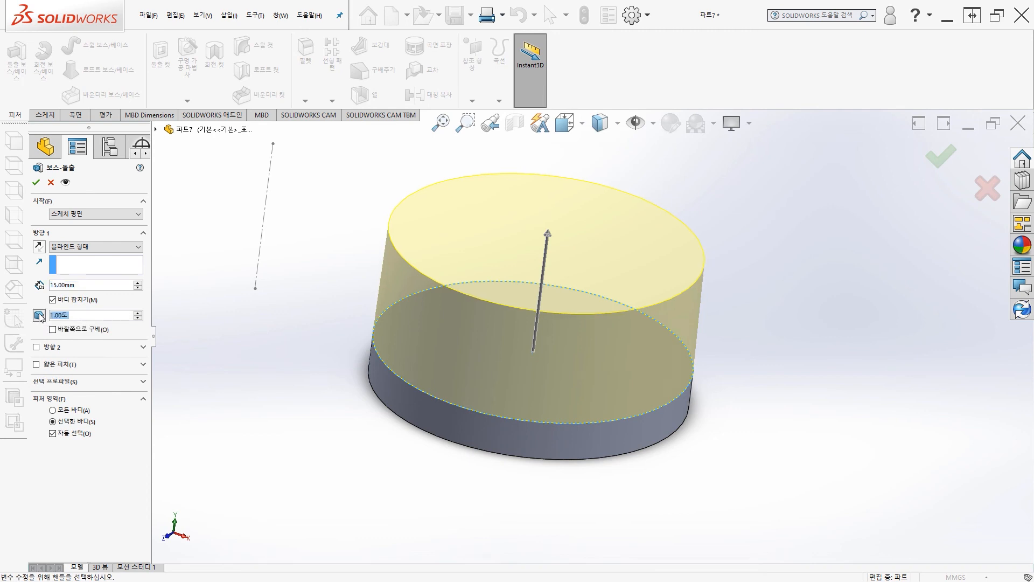
left_click(79, 314)
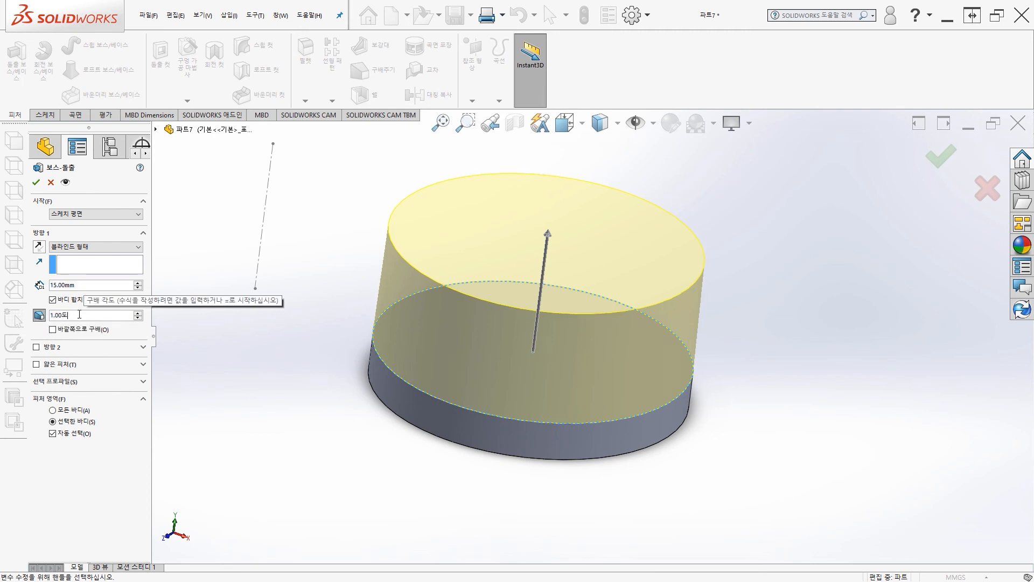
left_click_drag(66, 316, 42, 316)
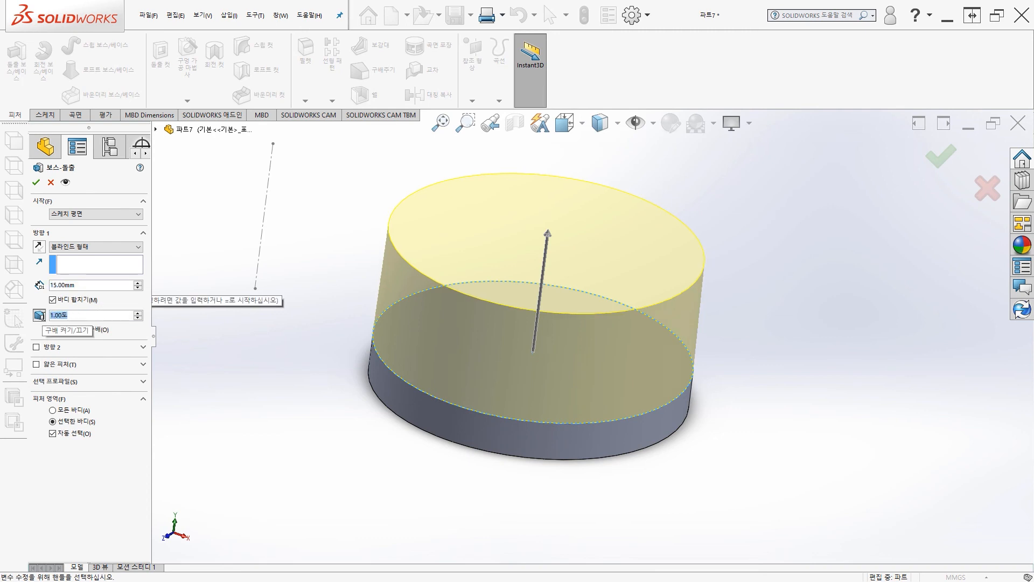
type("30")
key("Return")
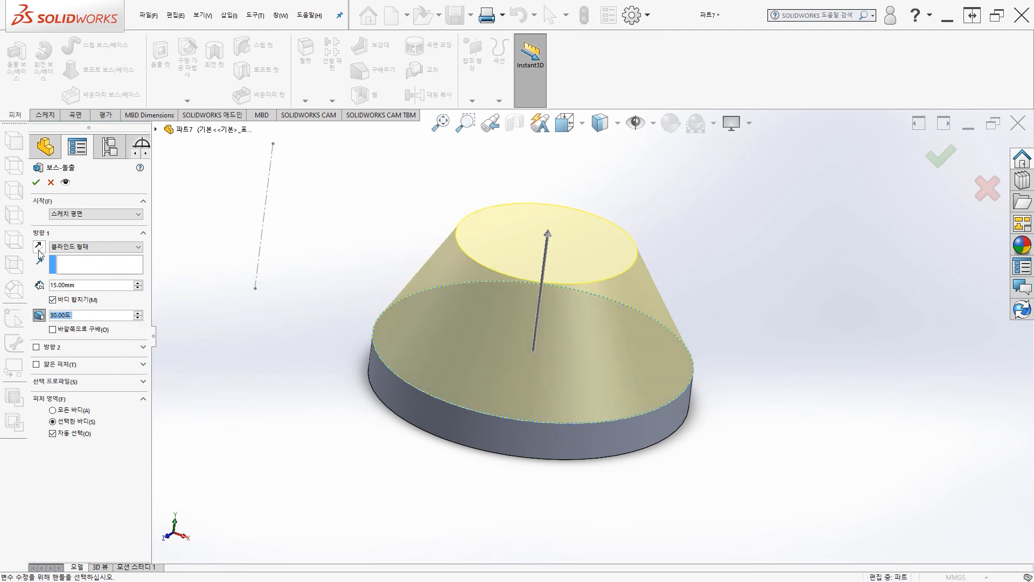
left_click(53, 331)
mouse_move(281, 354)
middle_mouse_down()
mouse_move(282, 296)
mouse_move(300, 305)
mouse_move(252, 322)
mouse_move(284, 337)
middle_mouse_up()
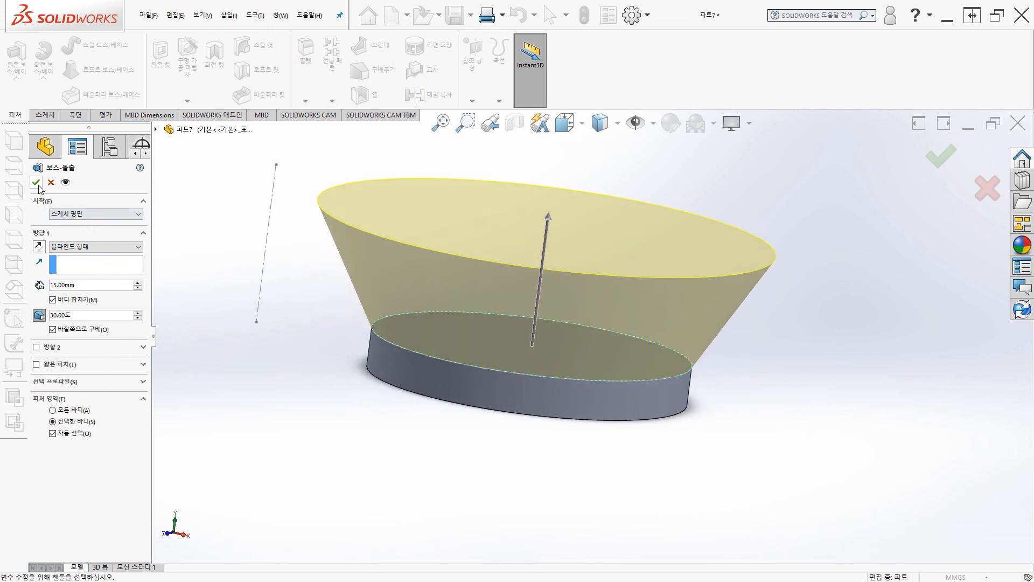
key("Return")
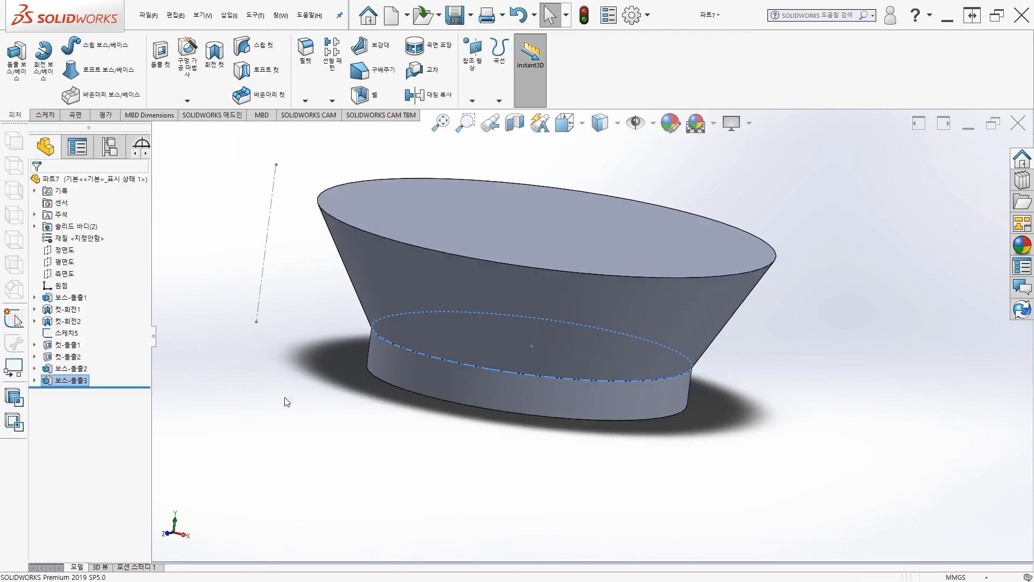
- Show the hidden main disc body again so it surrounds the tapered plug body
mouse_move(293, 389)
middle_mouse_down()
mouse_move(300, 318)
mouse_move(321, 379)
mouse_move(286, 380)
mouse_move(316, 406)
mouse_move(298, 385)
middle_mouse_up()
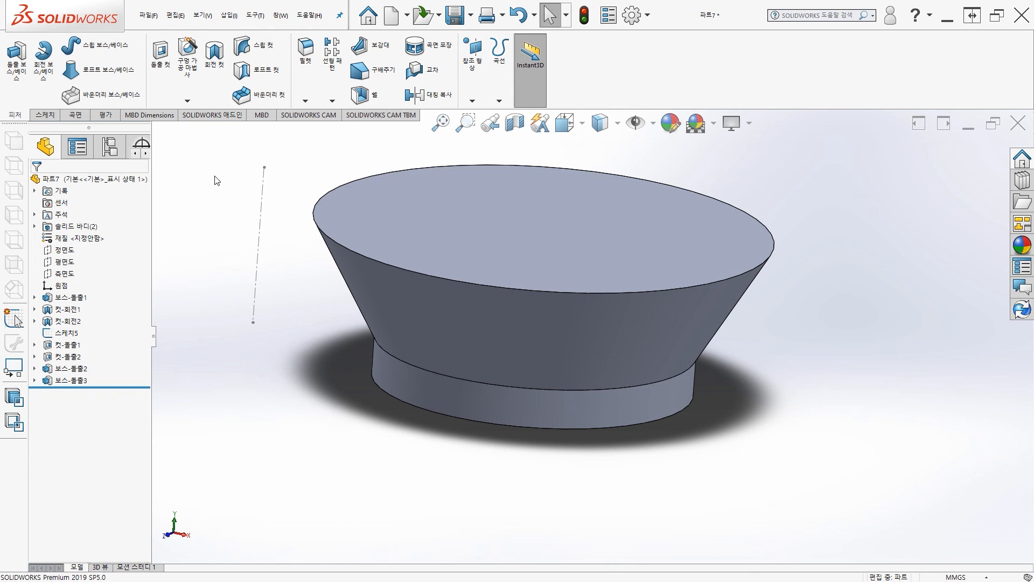
left_click(73, 301)
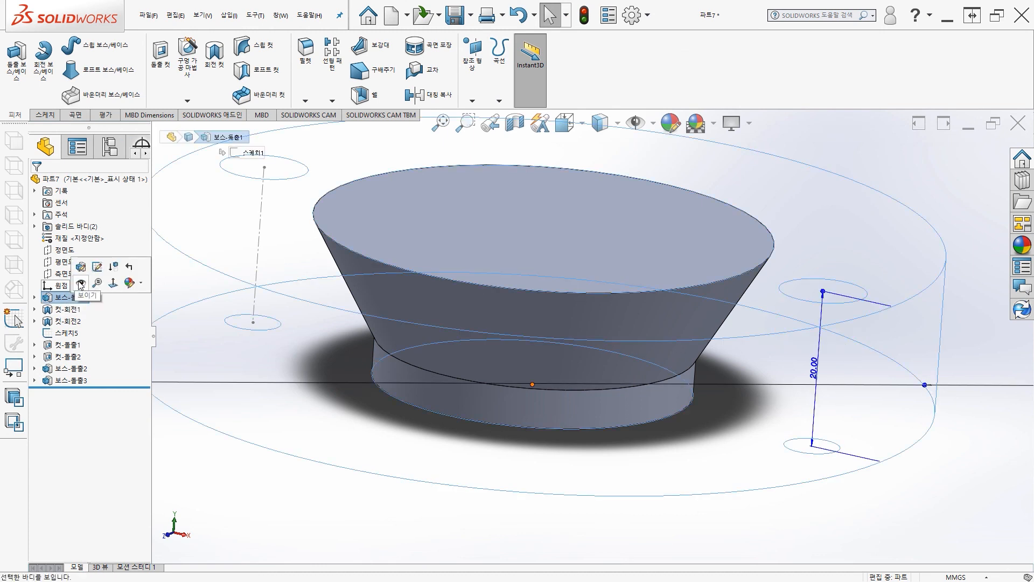
left_click(80, 284)
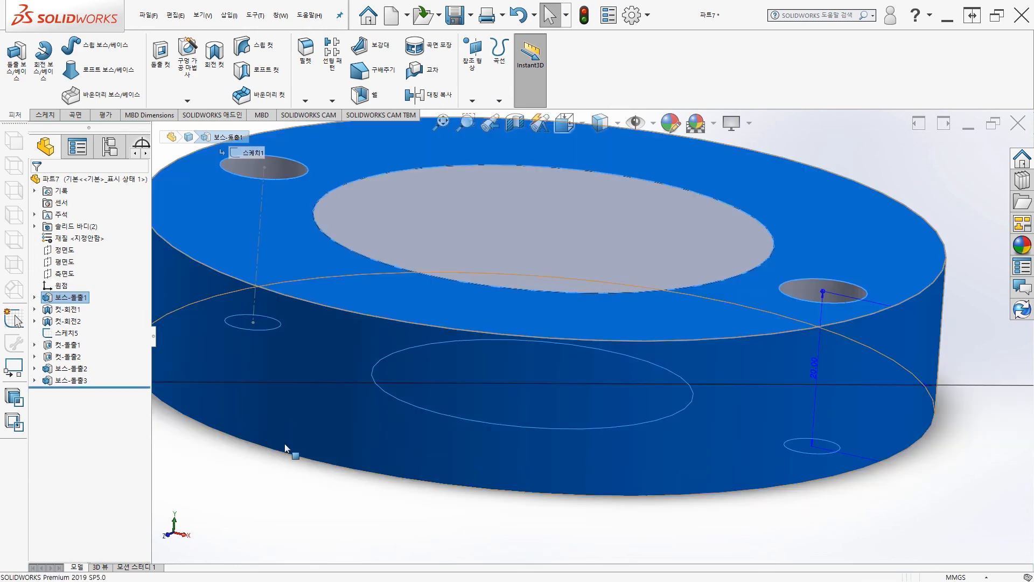
left_click(262, 492)
mouse_move(305, 486)
middle_mouse_down()
mouse_move(307, 415)
mouse_move(282, 316)
mouse_move(328, 480)
mouse_move(372, 487)
mouse_move(325, 452)
mouse_move(293, 473)
mouse_move(293, 504)
mouse_move(335, 430)
mouse_move(345, 377)
mouse_move(318, 476)
middle_mouse_up()
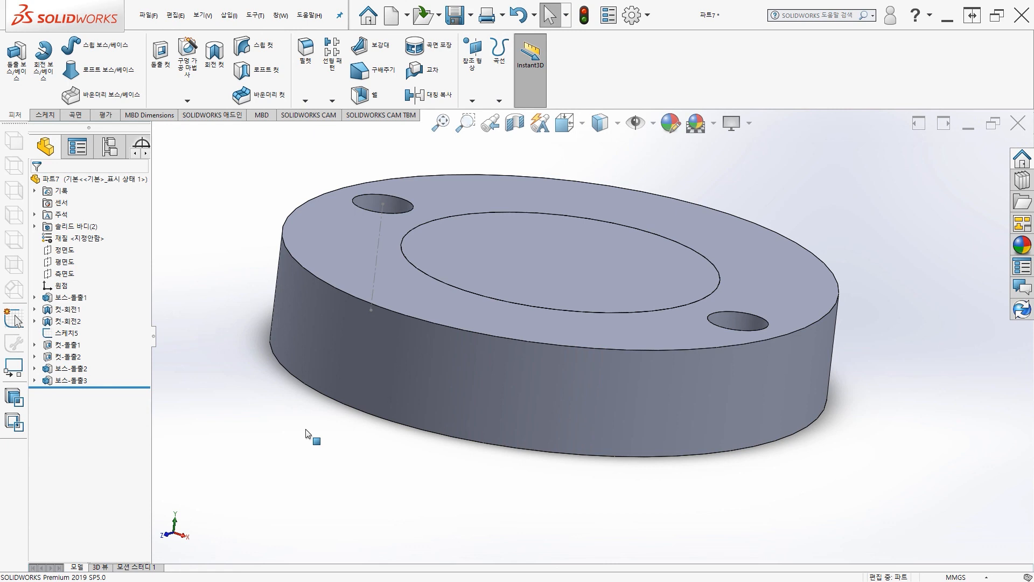
mouse_move(273, 413)
middle_mouse_down()
mouse_move(243, 382)
mouse_move(247, 317)
mouse_move(281, 415)
middle_mouse_up()
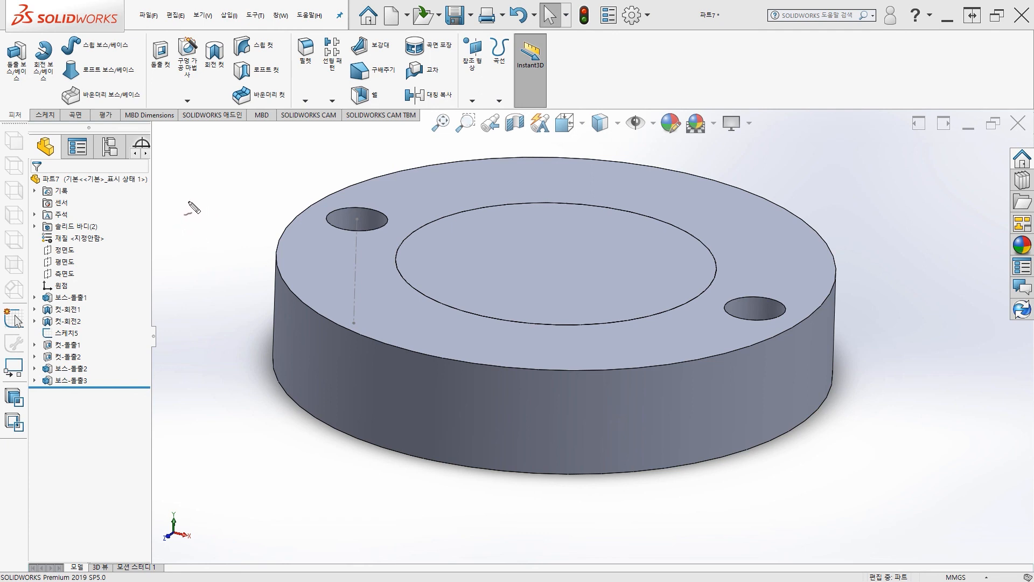
- Handwrite the underlined heading "3D 작업순서" as a red on-screen note beside the disc
mouse_move(179, 195)
left_mouse_down()
mouse_move(180, 213)
mouse_move(230, 209)
left_mouse_up()
left_click_drag(235, 203, 249, 213)
left_click_drag(249, 204, 246, 216)
left_click_drag(257, 197, 266, 206)
left_click_drag(261, 209, 272, 210)
left_click_drag(275, 192, 276, 205)
left_click_drag(275, 203, 297, 213)
left_click_drag(308, 197, 309, 215)
left_click_drag(172, 221, 308, 219)
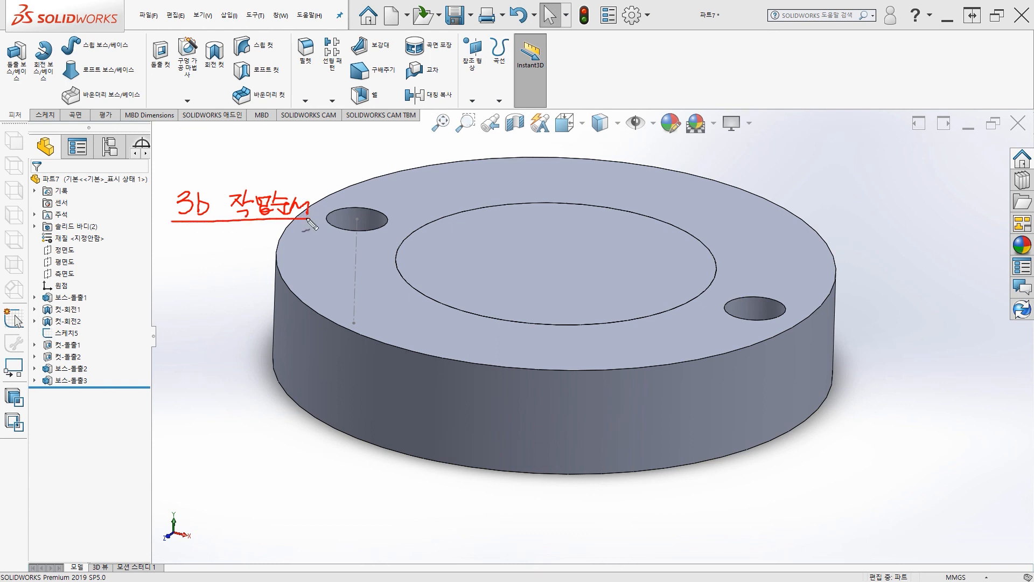
- Complete the D in the heading and handwrite the red notes "도면" and "설계 구조 계획" beneath it
mouse_move(194, 194)
left_mouse_down()
mouse_move(209, 204)
mouse_move(171, 251)
mouse_move(193, 252)
left_mouse_up()
left_click_drag(193, 245, 208, 245)
mouse_move(207, 242)
left_mouse_down()
mouse_move(212, 256)
mouse_move(208, 248)
mouse_move(162, 282)
left_mouse_up()
left_click_drag(167, 274, 181, 275)
left_click_drag(183, 264, 194, 292)
left_click_drag(200, 283, 207, 282)
left_click_drag(199, 286, 210, 292)
mouse_move(214, 282)
left_mouse_down()
mouse_move(218, 293)
mouse_move(242, 281)
left_mouse_up()
mouse_move(237, 282)
left_mouse_down()
mouse_move(239, 300)
mouse_move(261, 295)
left_mouse_up()
mouse_move(265, 281)
left_mouse_down()
mouse_move(267, 296)
mouse_move(282, 284)
left_mouse_up()
left_click_drag(273, 290, 285, 296)
left_click_drag(290, 281, 289, 288)
mouse_move(294, 282)
left_mouse_down()
mouse_move(307, 282)
mouse_move(300, 295)
left_mouse_up()
left_click_drag(308, 282, 311, 305)
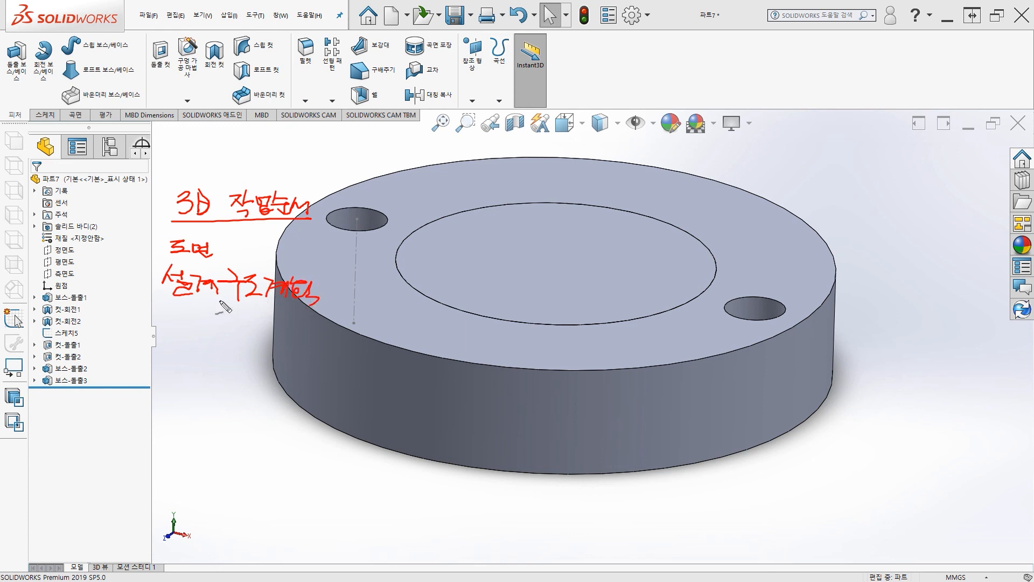
- Handwrite the red notes "기능 ?" and "작업 면도 ?" below the design-structure plan note and separate them with crossing divider lines
mouse_move(218, 303)
left_mouse_down()
mouse_move(216, 334)
mouse_move(181, 372)
mouse_move(245, 363)
left_mouse_up()
left_click_drag(243, 371, 246, 386)
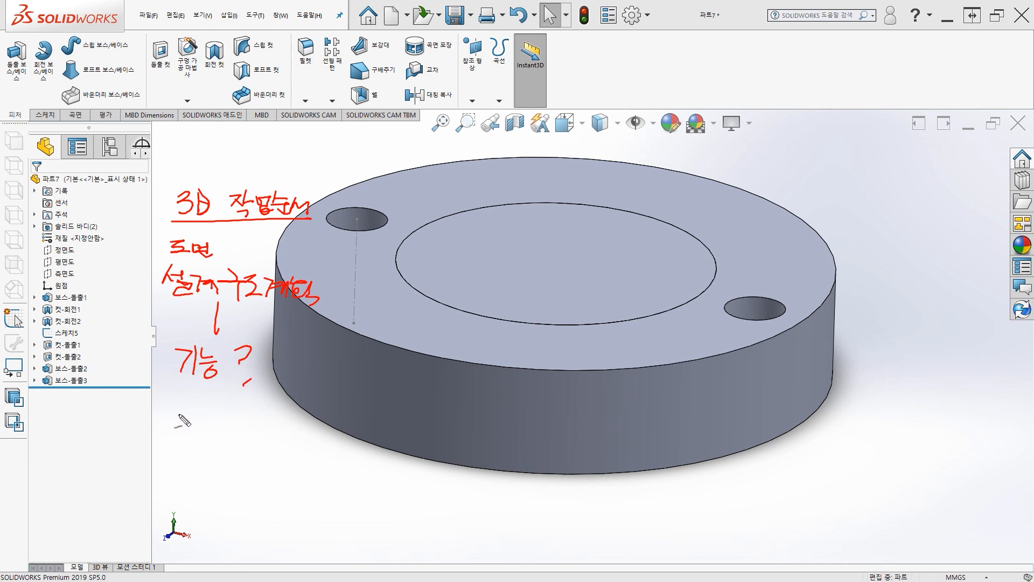
mouse_move(183, 423)
left_mouse_down()
mouse_move(172, 424)
mouse_move(189, 443)
mouse_move(188, 433)
mouse_move(216, 426)
mouse_move(209, 446)
mouse_move(247, 429)
mouse_move(232, 427)
mouse_move(237, 443)
mouse_move(252, 426)
mouse_move(285, 428)
left_mouse_up()
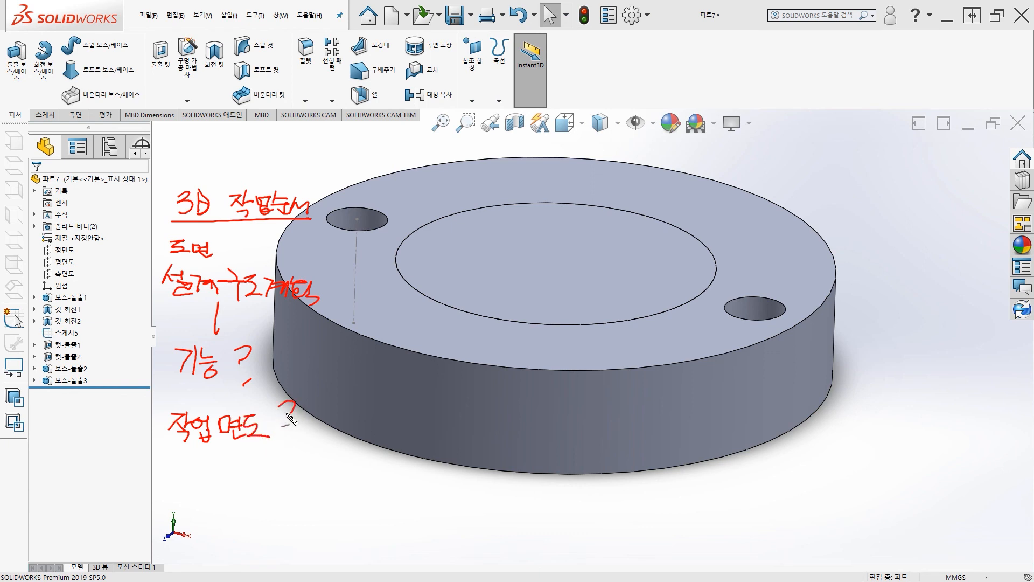
left_click(284, 437)
left_click_drag(157, 387, 292, 399)
left_click_drag(276, 341, 268, 462)
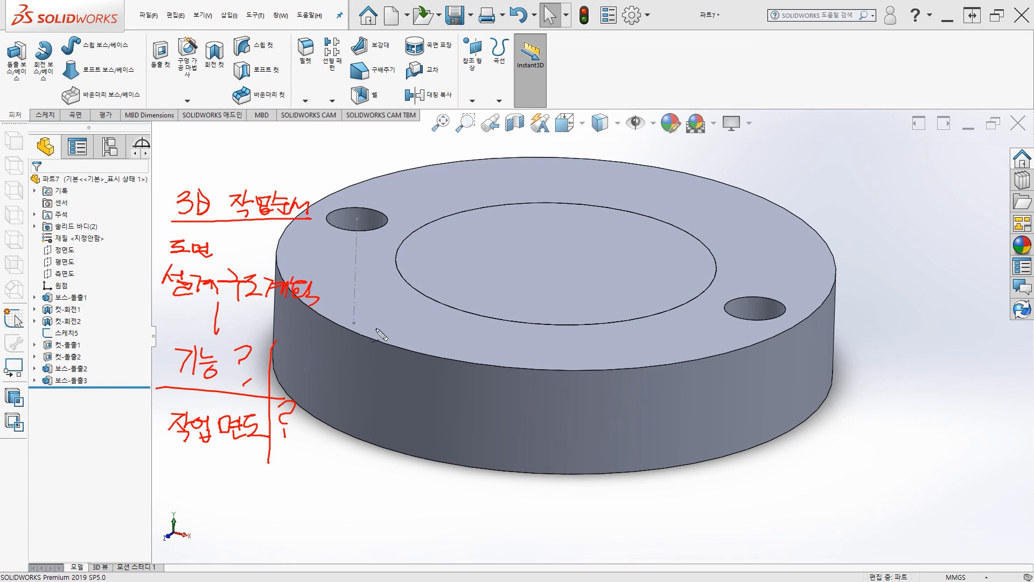
- Handwrite the red note "도면 표현" on the disc's near edge and draw a large loop around the notes
mouse_move(370, 330)
left_mouse_down()
mouse_move(391, 326)
mouse_move(399, 342)
mouse_move(419, 323)
mouse_move(418, 335)
left_mouse_up()
mouse_move(409, 332)
left_mouse_down()
mouse_move(423, 341)
mouse_move(447, 319)
left_mouse_up()
mouse_move(436, 320)
left_mouse_down()
mouse_move(436, 334)
mouse_move(456, 343)
mouse_move(475, 331)
left_mouse_up()
left_click_drag(467, 337, 475, 335)
left_click_drag(476, 325, 482, 347)
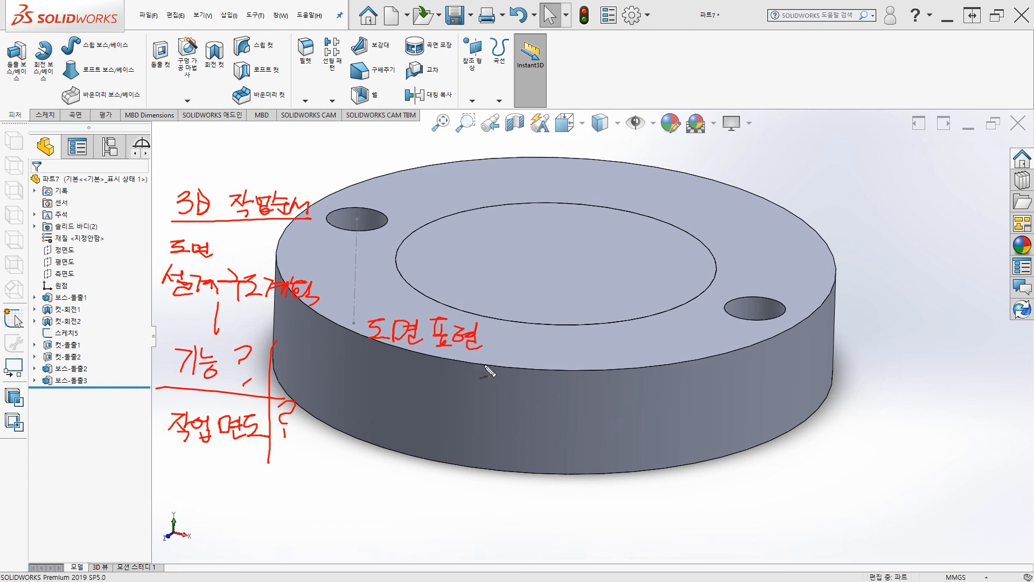
mouse_move(504, 389)
left_mouse_down()
mouse_move(357, 435)
mouse_move(309, 217)
mouse_move(326, 404)
left_mouse_up()
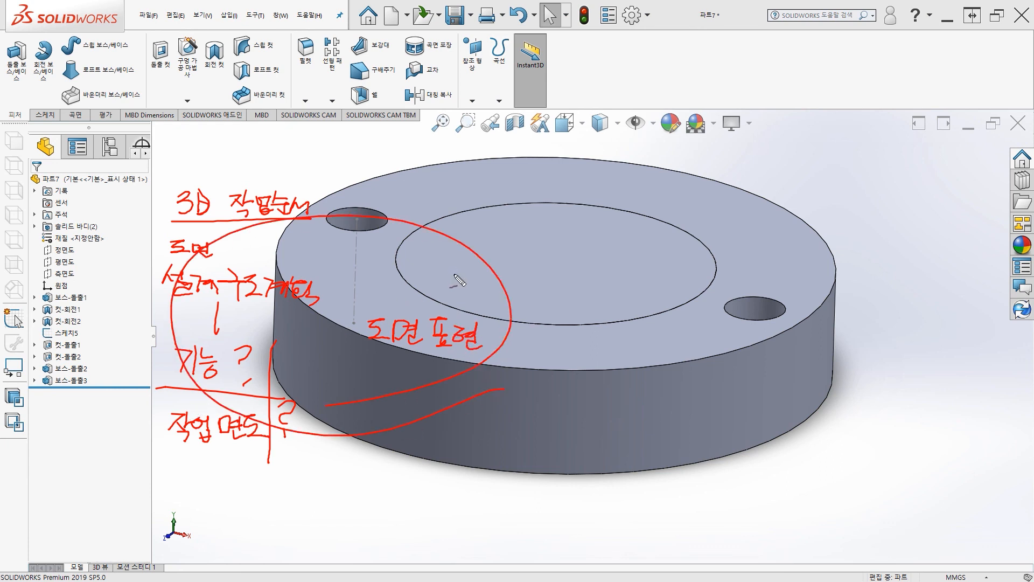
- Handwrite the red label "1순위" beside the large loop, over the disc's central circle
left_click_drag(492, 241, 489, 290)
mouse_move(519, 237)
left_mouse_down()
mouse_move(512, 264)
mouse_move(525, 272)
left_mouse_up()
mouse_move(501, 273)
left_mouse_down()
mouse_move(544, 269)
mouse_move(546, 292)
left_mouse_up()
mouse_move(558, 253)
left_mouse_down()
mouse_move(556, 268)
mouse_move(576, 270)
left_mouse_up()
mouse_move(564, 275)
left_mouse_down()
mouse_move(564, 293)
mouse_move(577, 296)
left_mouse_up()
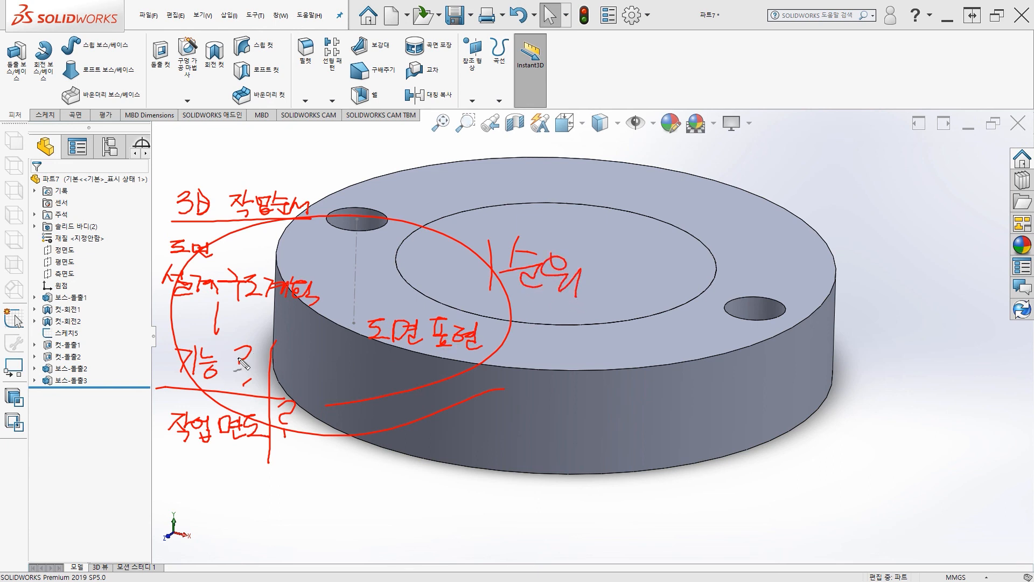
- Draw red arrows leading from "기능" toward "도면 표현" and add a circled "완성도" note on the disc's side
mouse_move(238, 358)
left_mouse_down()
mouse_move(305, 356)
mouse_move(291, 371)
left_mouse_up()
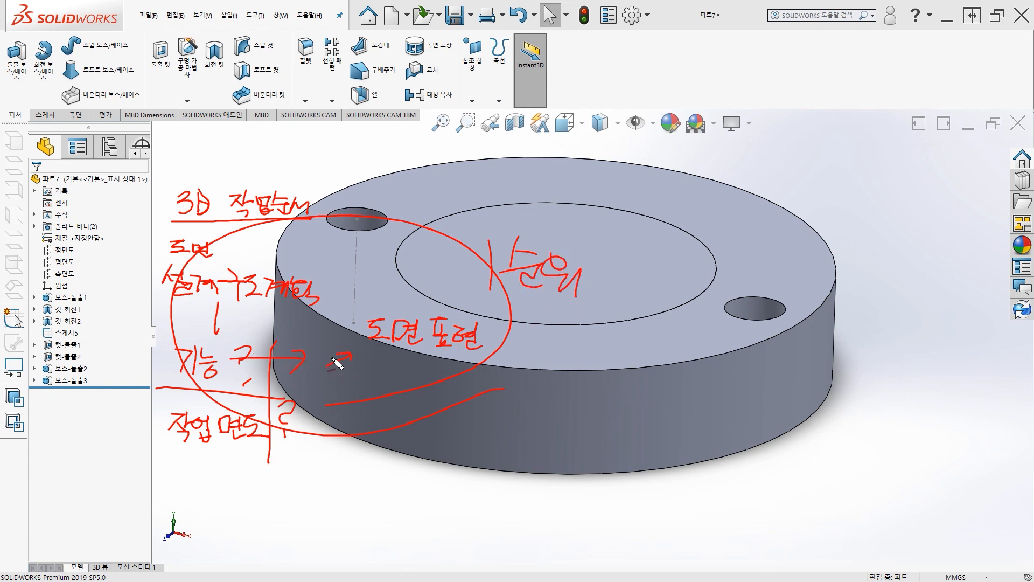
left_click_drag(341, 331, 364, 353)
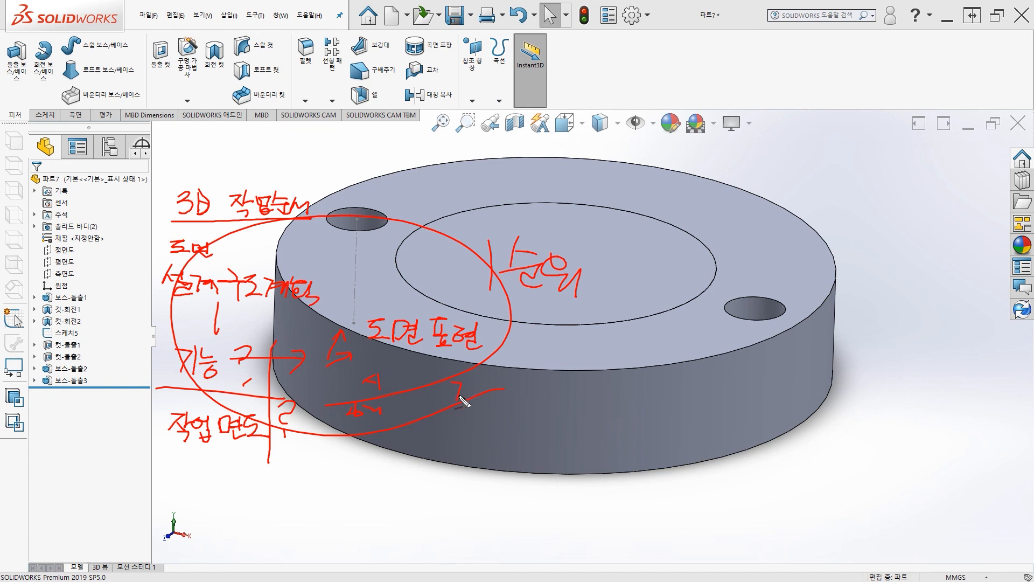
mouse_move(460, 398)
left_mouse_down()
mouse_move(499, 397)
mouse_move(481, 428)
mouse_move(532, 423)
mouse_move(460, 448)
left_mouse_up()
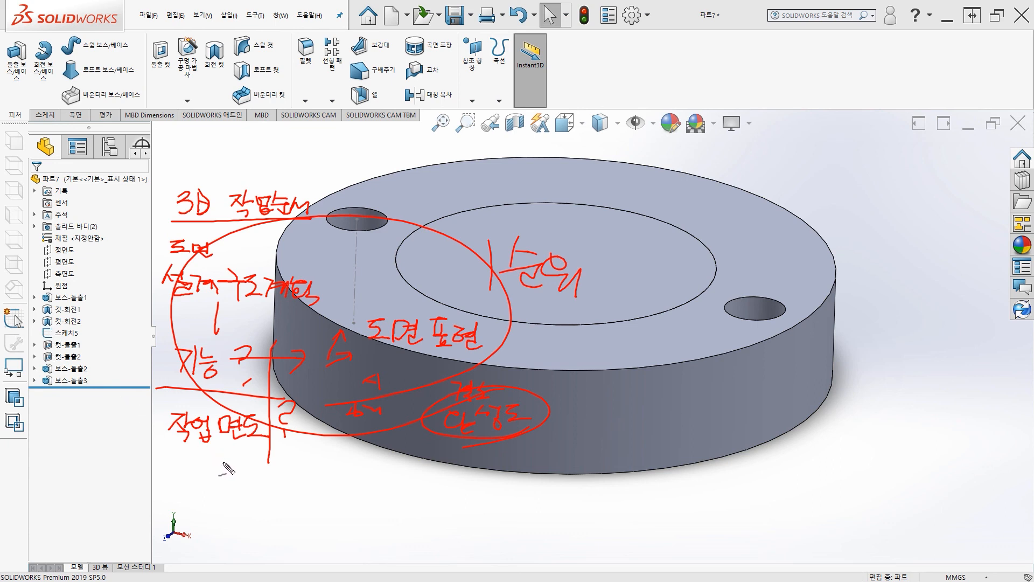
- Handwrite a short red note with a horizontal line through it beneath "작업 면도"
left_click_drag(223, 462, 230, 470)
left_click_drag(223, 467, 248, 467)
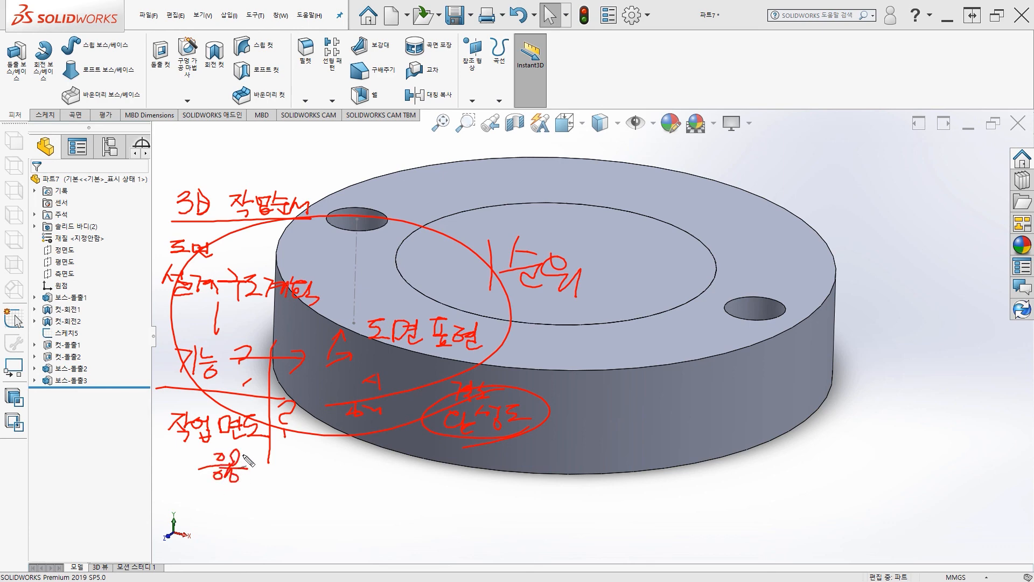